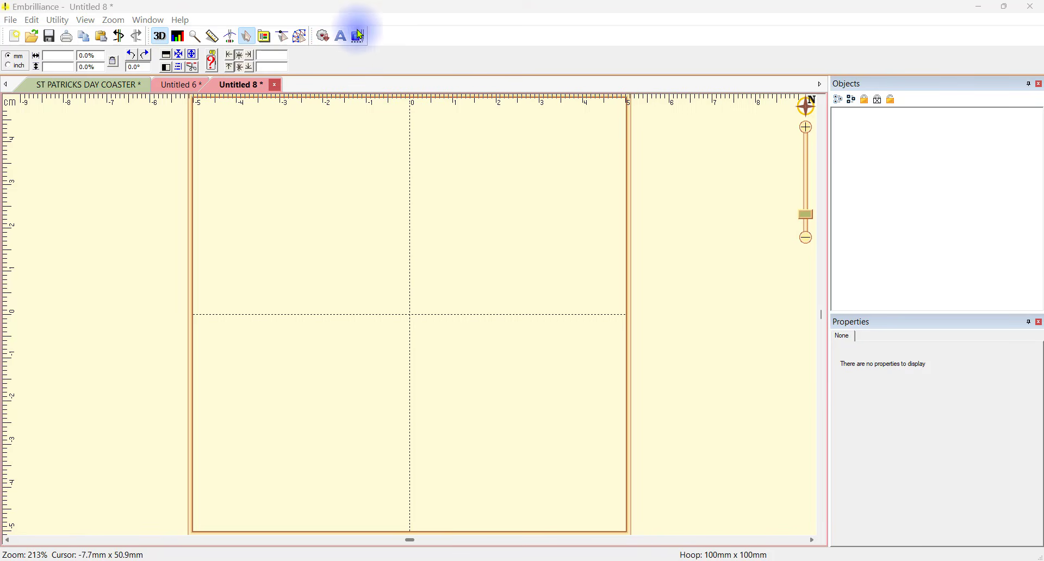
- Add ABC lettering in the Block font and move it above the hoop's horizontal centre line
{"action": "left_click", "coordinate": [341, 36]}
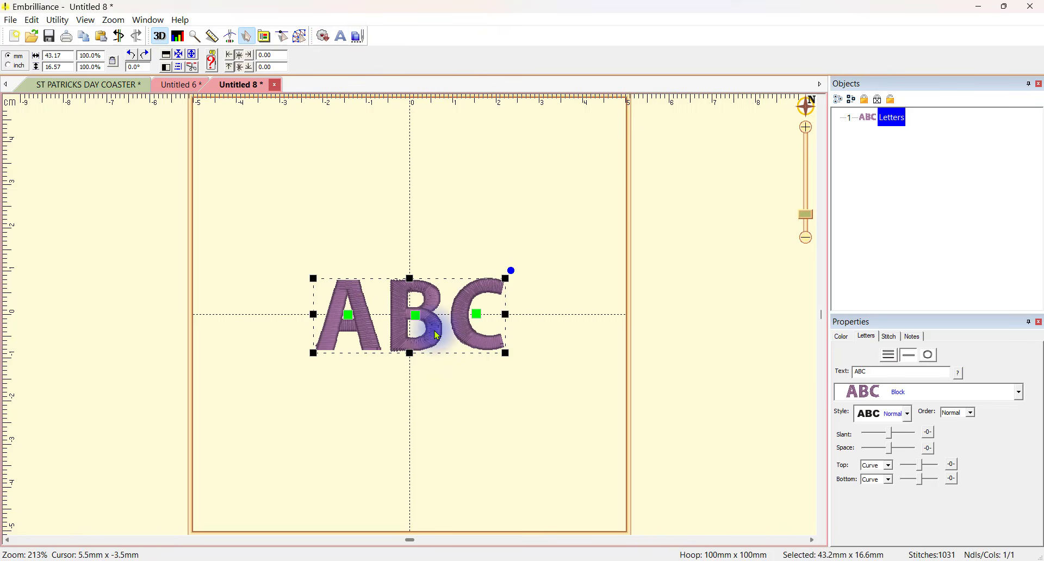
{"action": "left_click_drag", "start_coordinate": [433, 334], "coordinate": [434, 238]}
{"action": "left_click", "coordinate": [961, 155]}
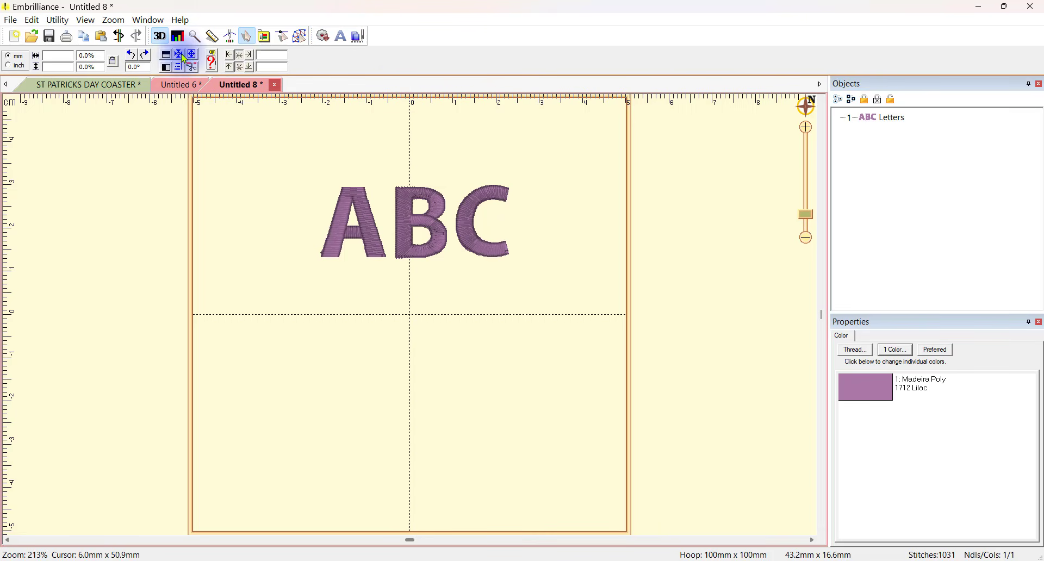
- In Create mode, draw a circle outline below the ABC lettering, left of the hoop's vertical centre line
{"action": "left_click", "coordinate": [305, 43]}
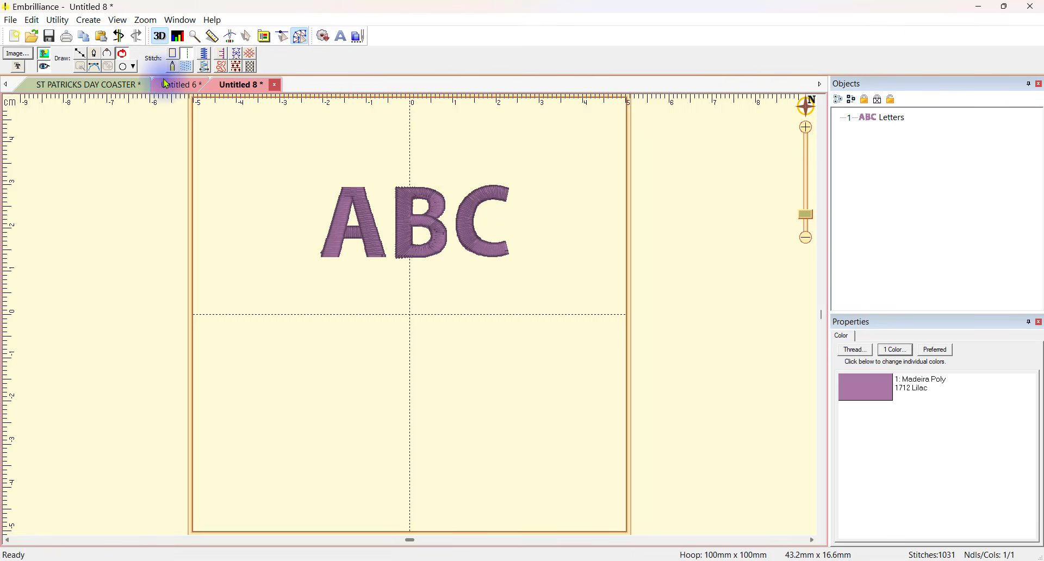
{"action": "left_click", "coordinate": [133, 66]}
{"action": "left_click", "coordinate": [178, 87]}
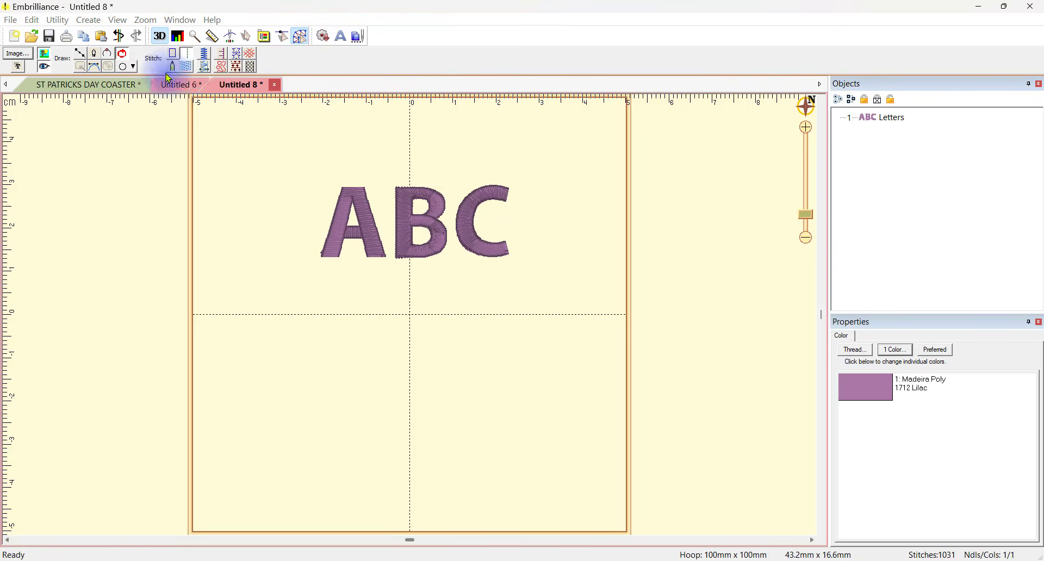
{"action": "left_click_drag", "start_coordinate": [255, 287], "coordinate": [377, 409]}
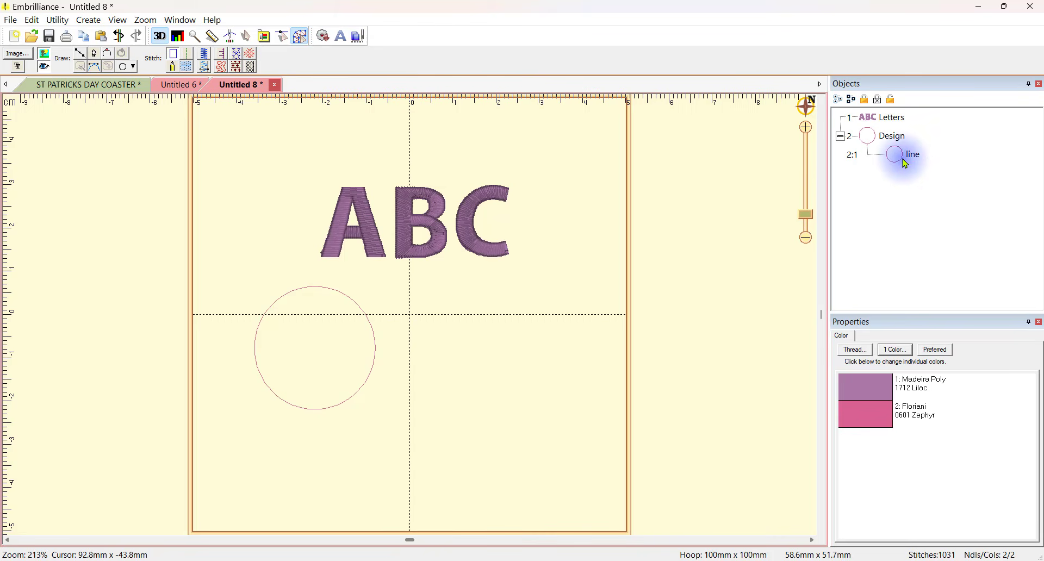
- Draw an open five-point curve about 30 × 30 mm beside the circle, curving around to the right and back inward
{"action": "left_click", "coordinate": [80, 55]}
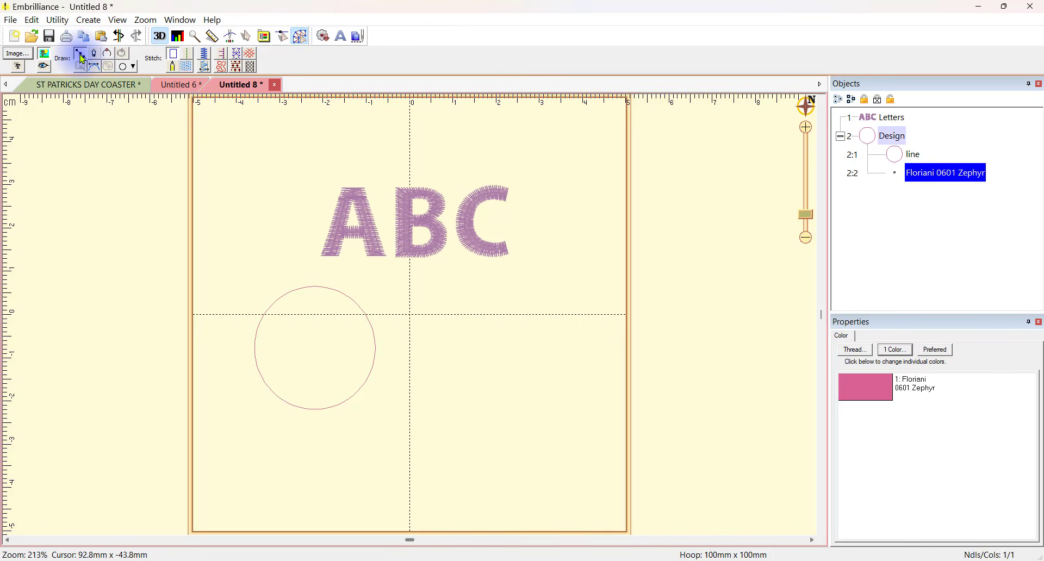
{"action": "left_click", "coordinate": [395, 299]}
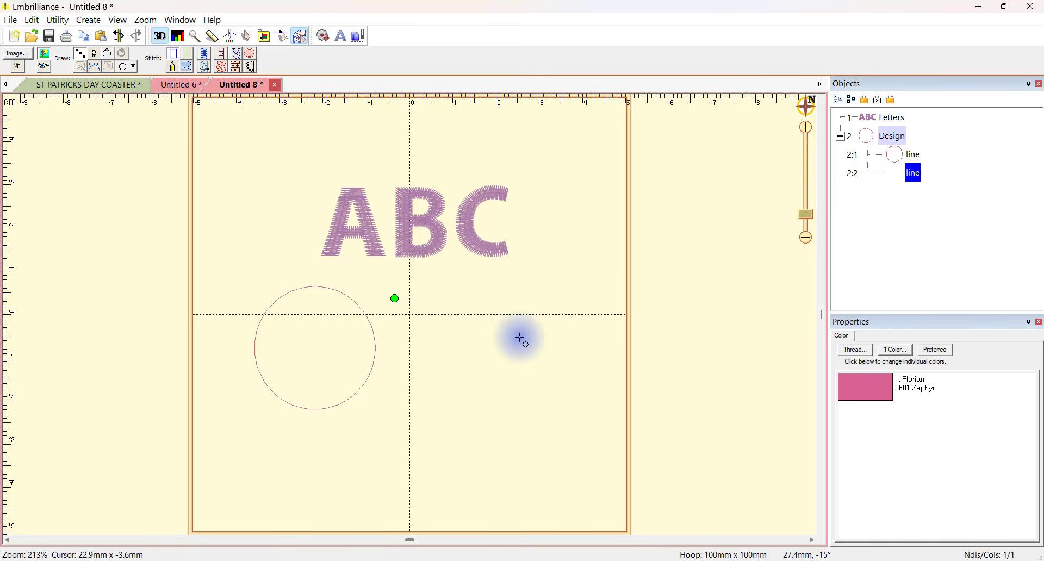
{"action": "left_click", "coordinate": [521, 338]}
{"action": "left_click", "coordinate": [511, 405]}
{"action": "left_click", "coordinate": [444, 410]}
{"action": "left_click", "coordinate": [421, 357]}
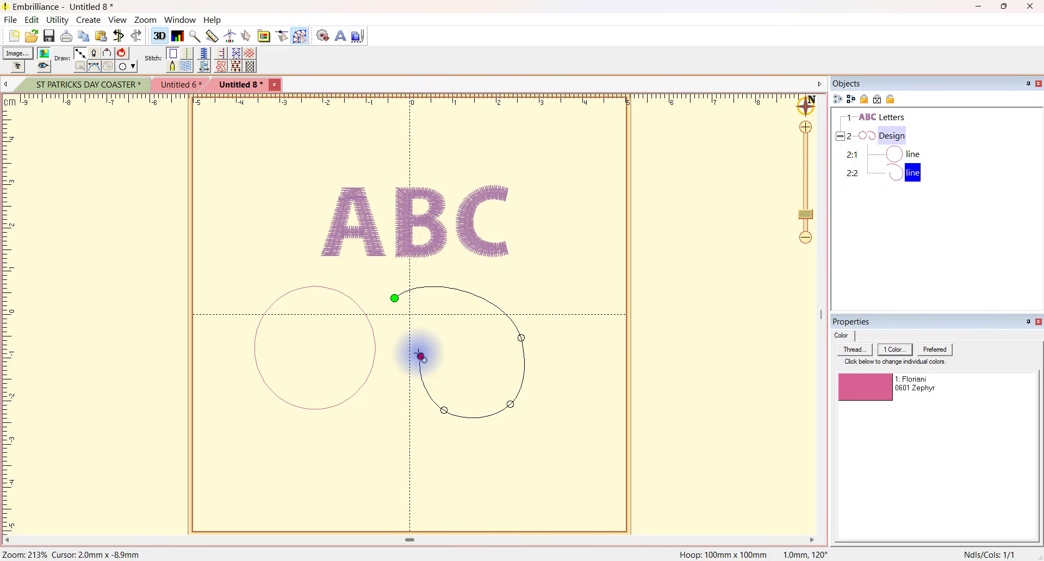
{"action": "left_click", "coordinate": [421, 357]}
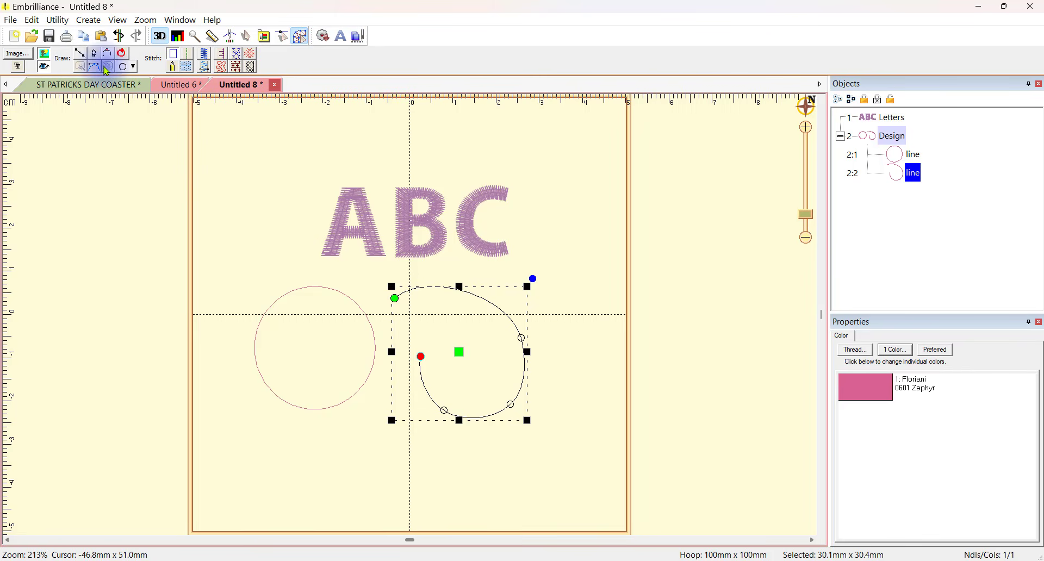
- Draw a fill-stitched pentagon about 17 × 25 mm to the left of the ABC lettering and adjust its stitch angle
{"action": "left_click", "coordinate": [133, 66]}
{"action": "left_click", "coordinate": [185, 82]}
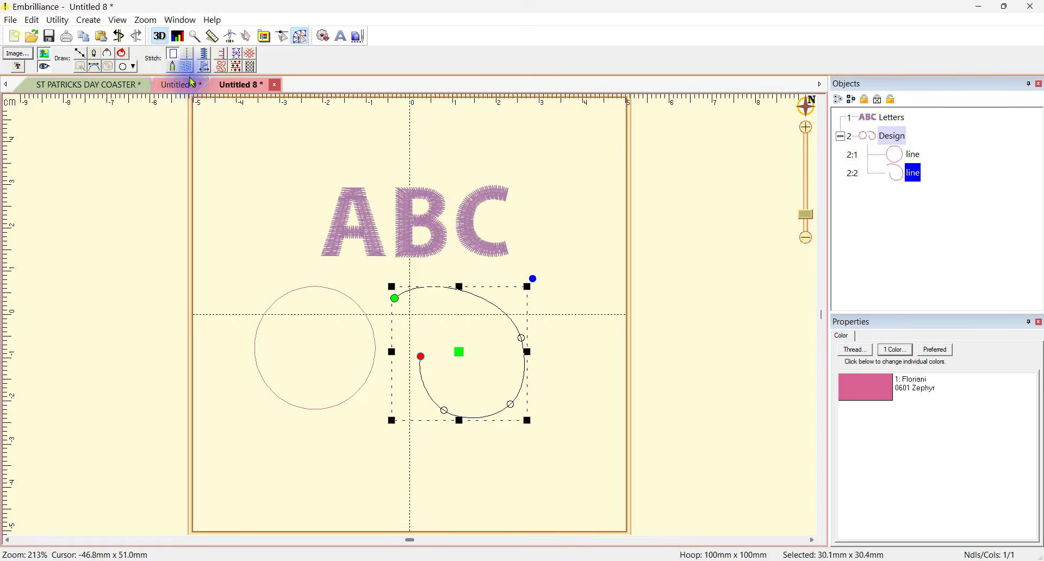
{"action": "left_click", "coordinate": [221, 135]}
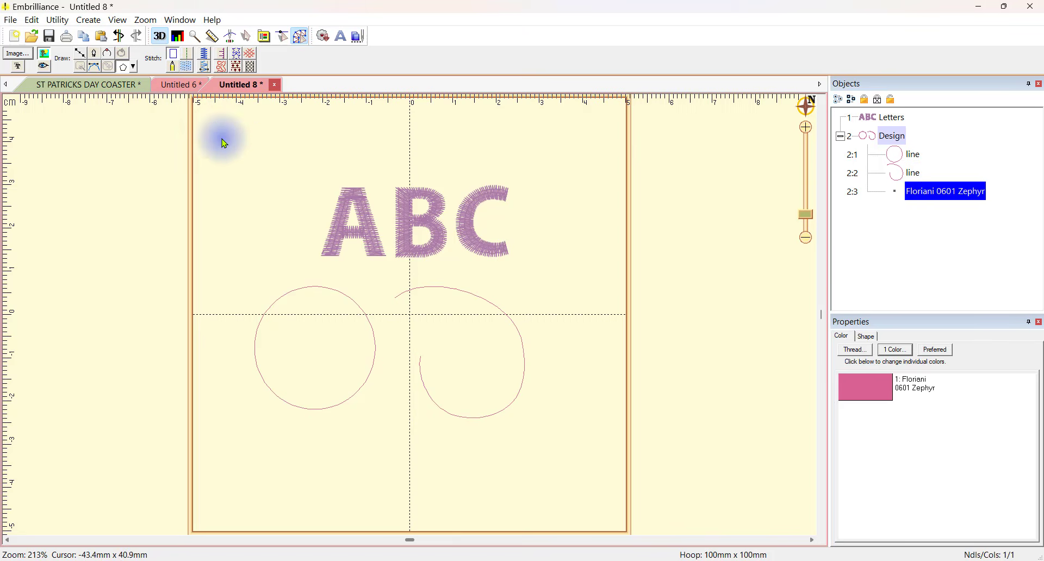
{"action": "left_click", "coordinate": [188, 67]}
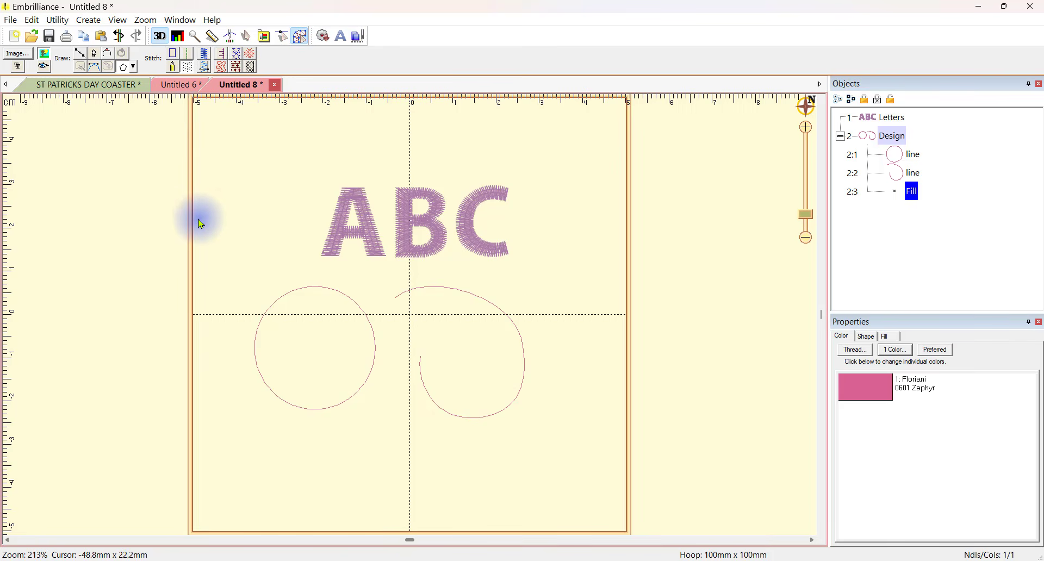
{"action": "left_click_drag", "start_coordinate": [234, 139], "coordinate": [312, 248]}
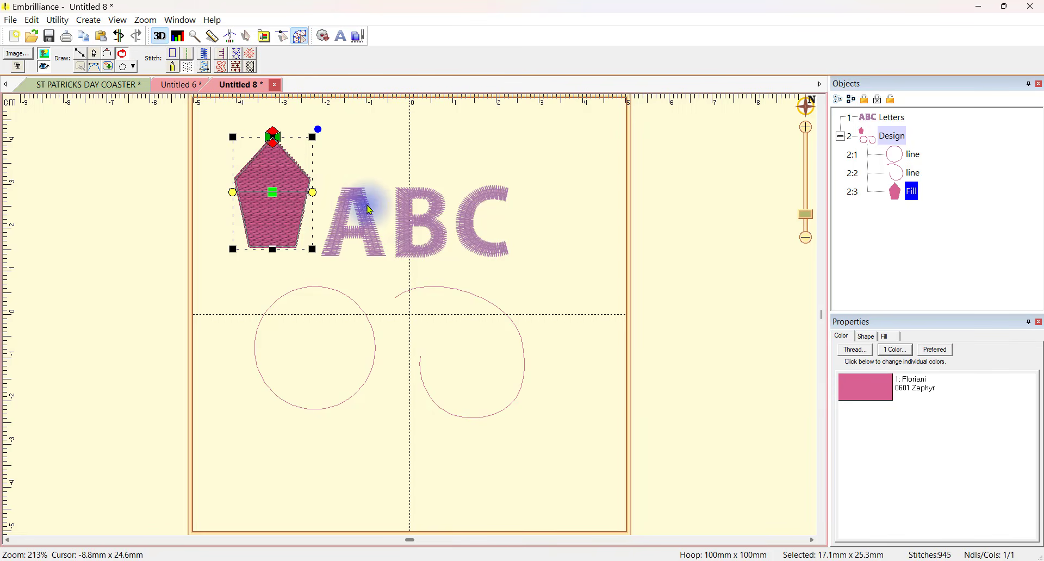
{"action": "mouse_move", "coordinate": [312, 192]}
{"action": "left_mouse_down"}
{"action": "mouse_move", "coordinate": [264, 243]}
{"action": "mouse_move", "coordinate": [243, 192]}
{"action": "mouse_move", "coordinate": [279, 150]}
{"action": "mouse_move", "coordinate": [296, 184]}
{"action": "mouse_move", "coordinate": [309, 182]}
{"action": "left_mouse_up"}
{"action": "left_click_drag", "start_coordinate": [259, 251], "coordinate": [238, 214]}
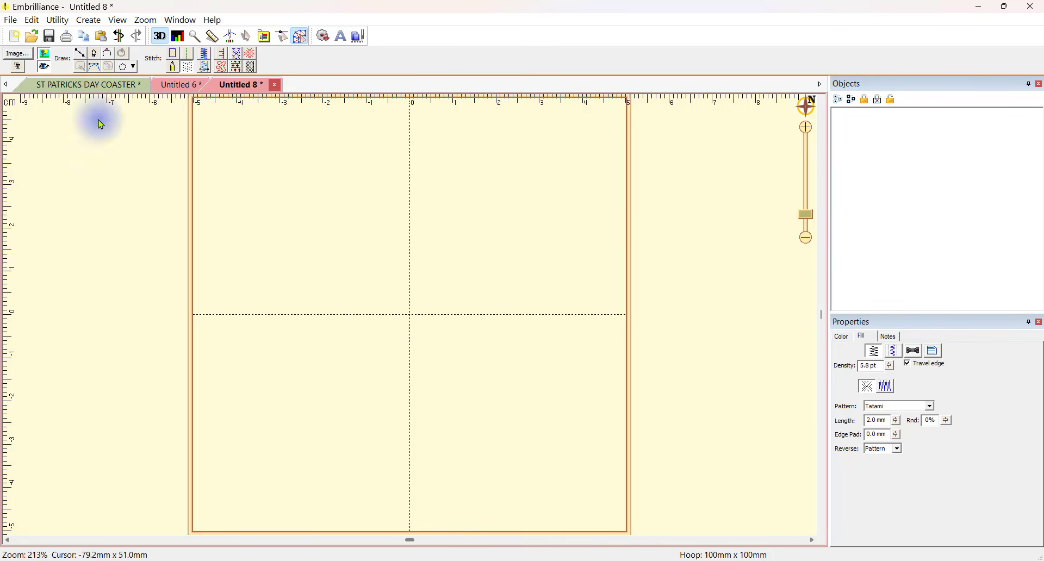
- Draw a closed curved shape with black fill stitching, about 82 × 42 mm, in the hoop's upper half and undo it
{"action": "left_click", "coordinate": [303, 37]}
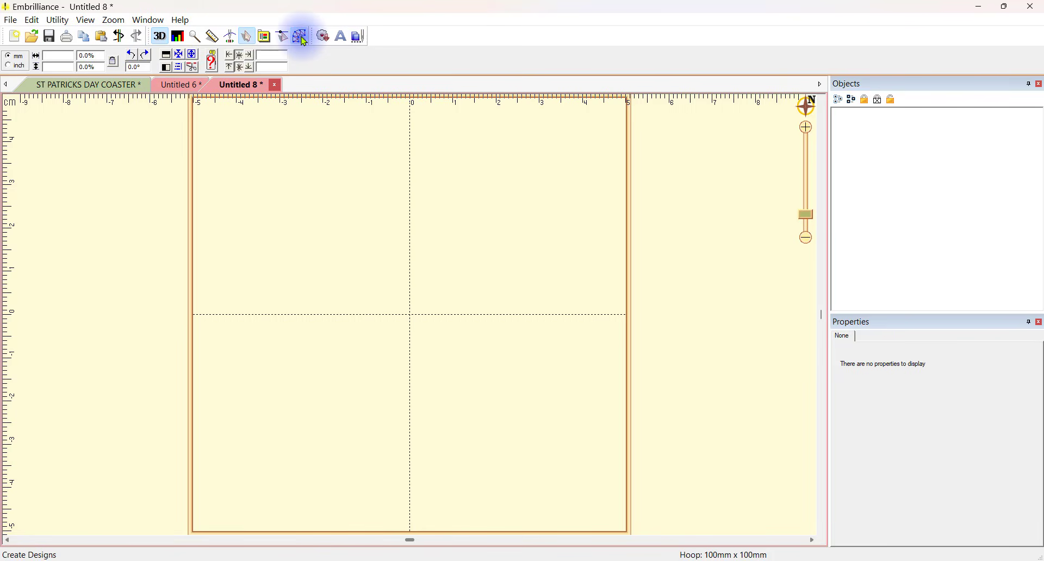
{"action": "left_click", "coordinate": [302, 37]}
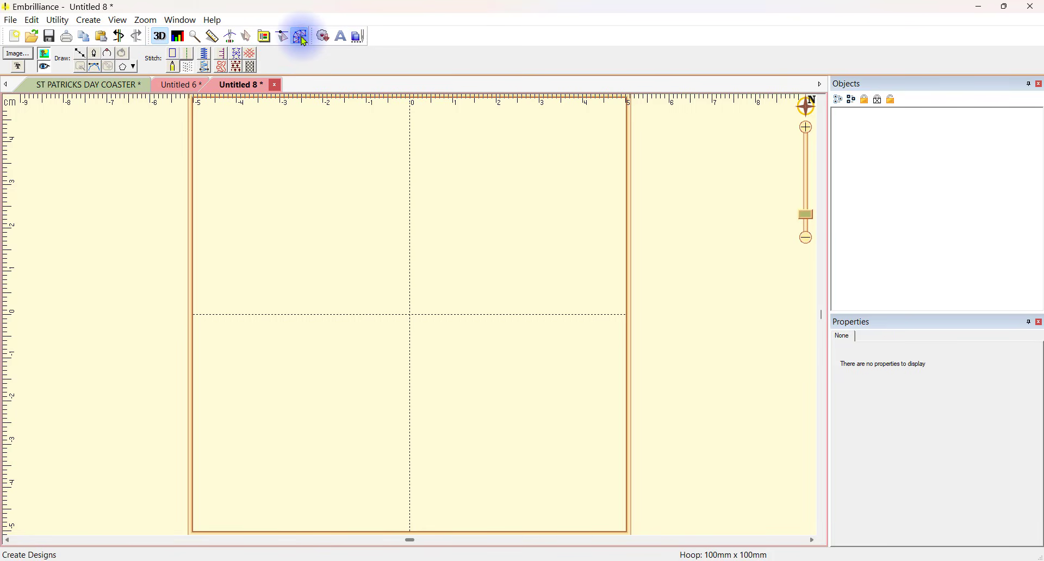
{"action": "left_click", "coordinate": [87, 59]}
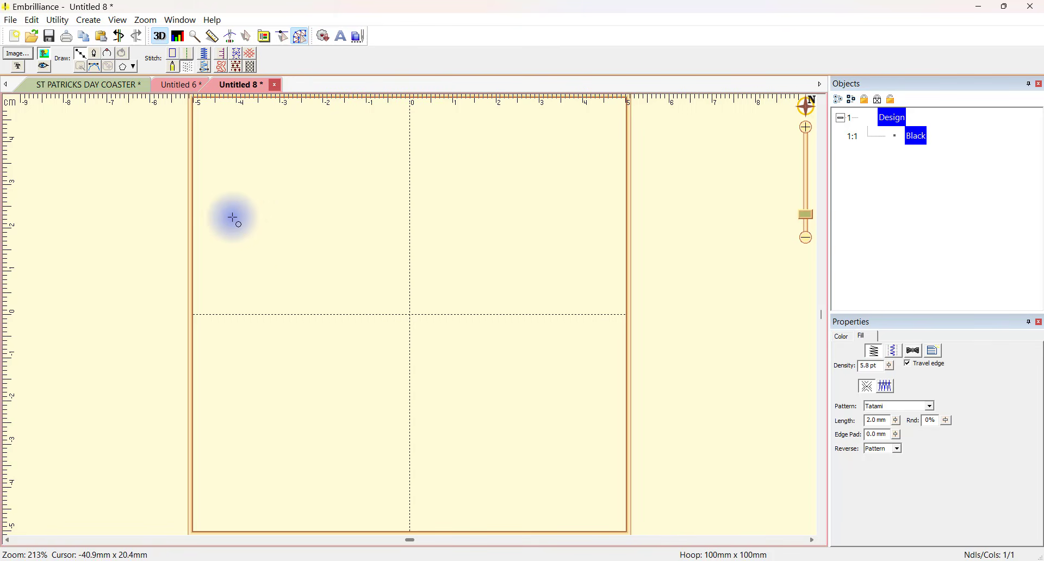
{"action": "left_click", "coordinate": [219, 146]}
{"action": "left_click", "coordinate": [384, 146]}
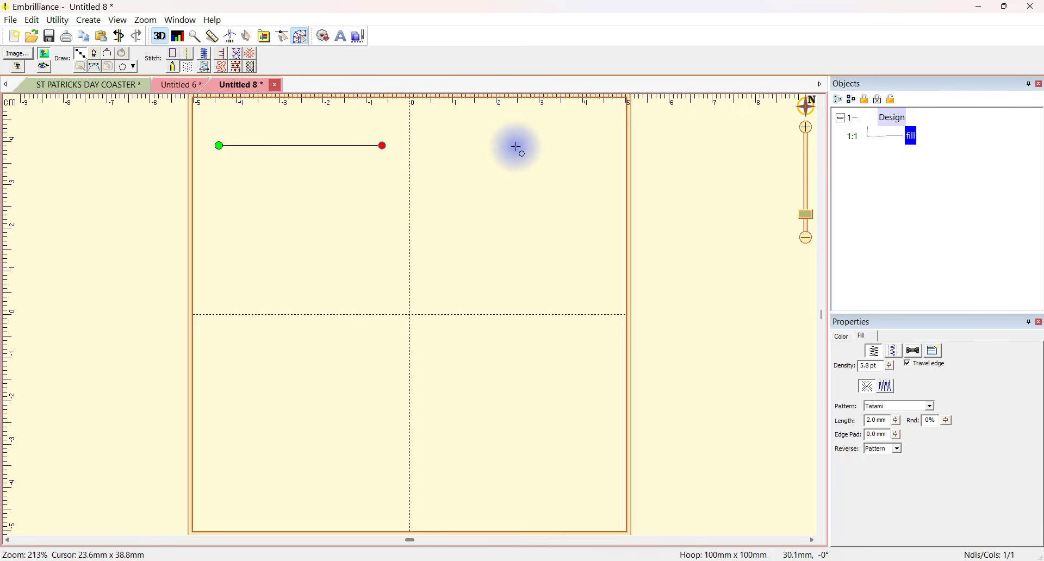
{"action": "left_click", "coordinate": [527, 150]}
{"action": "left_click", "coordinate": [574, 219]}
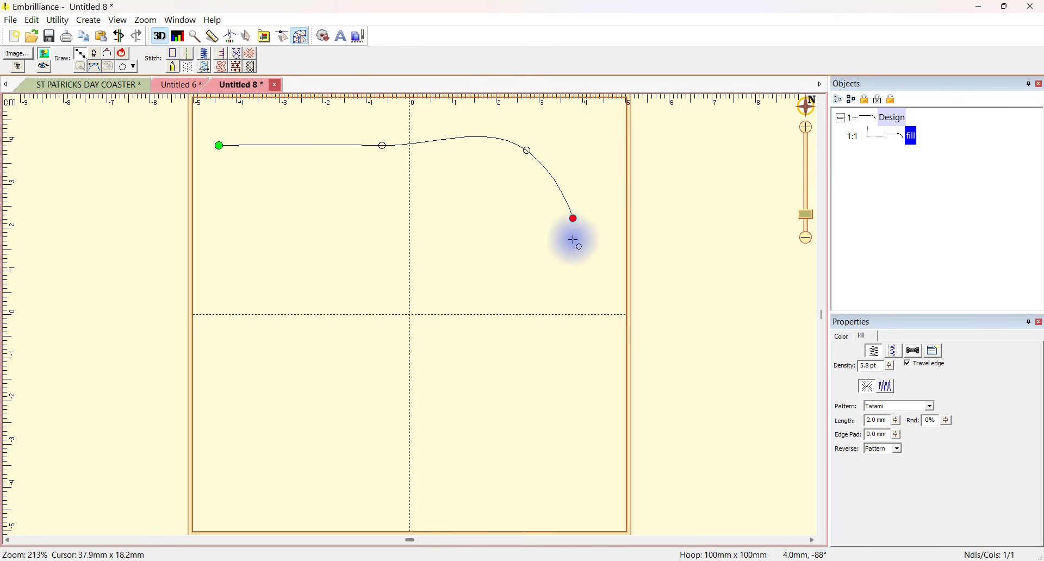
{"action": "left_click", "coordinate": [551, 298]}
{"action": "left_click", "coordinate": [417, 315]}
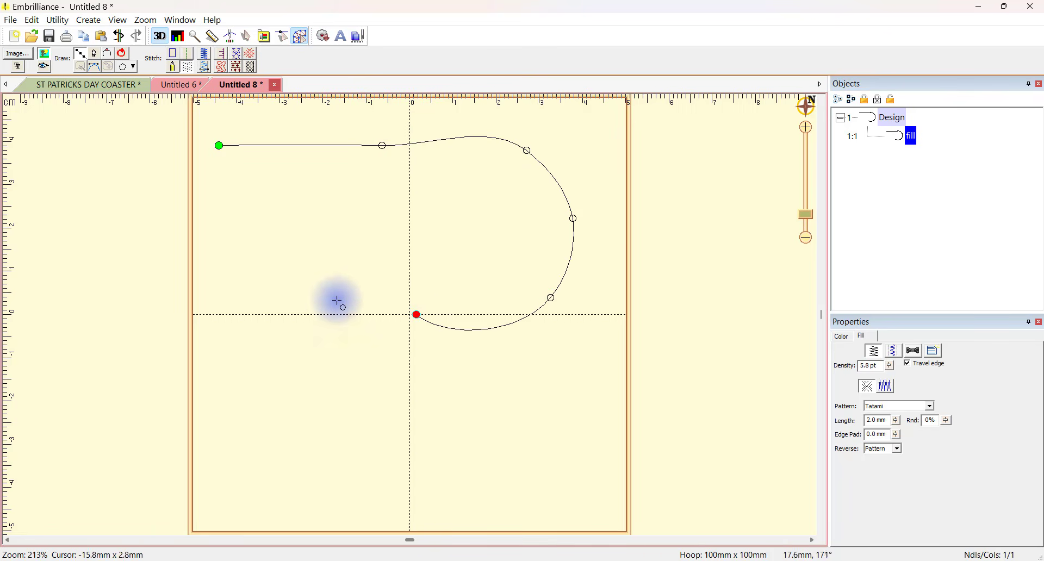
{"action": "left_click", "coordinate": [337, 298]}
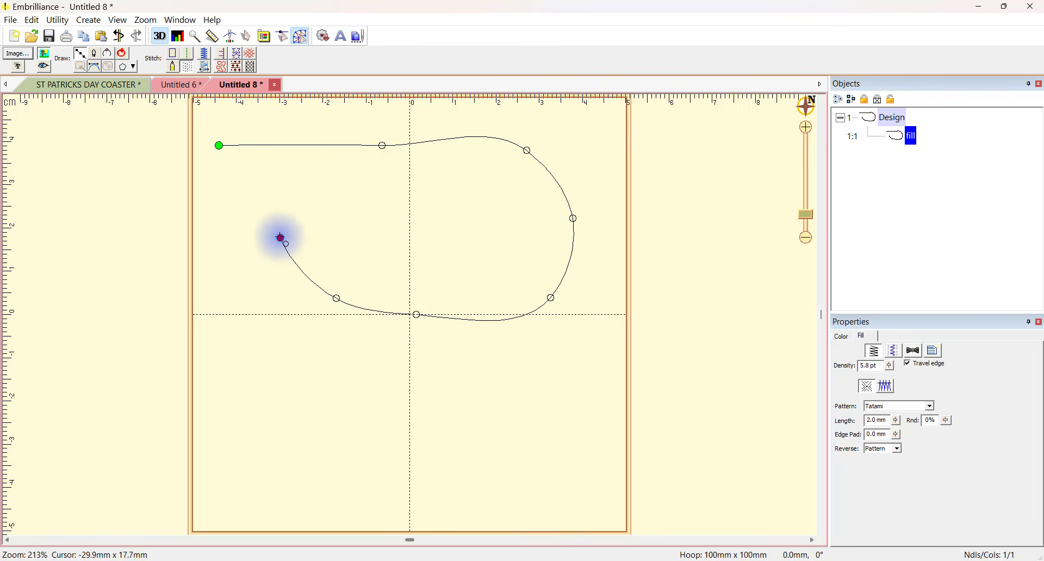
{"action": "left_click", "coordinate": [255, 194]}
{"action": "left_click", "coordinate": [230, 164]}
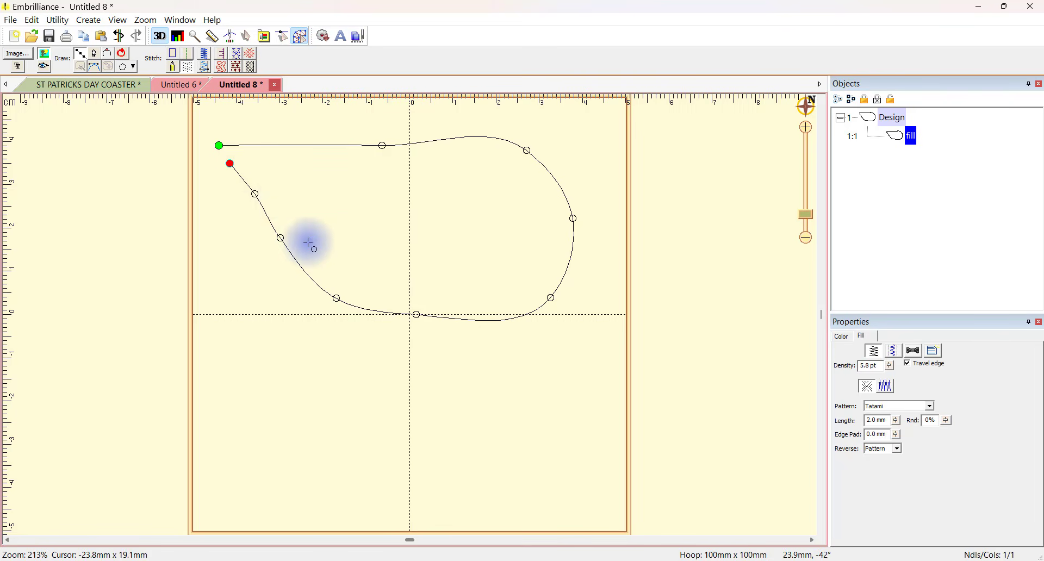
{"action": "left_click", "coordinate": [123, 56]}
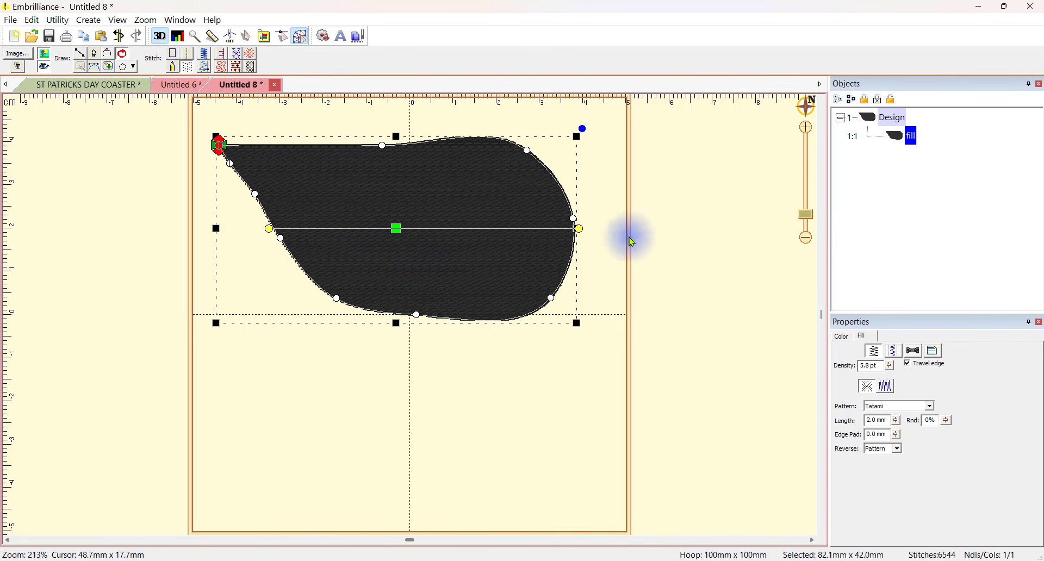
{"action": "left_click", "coordinate": [119, 36]}
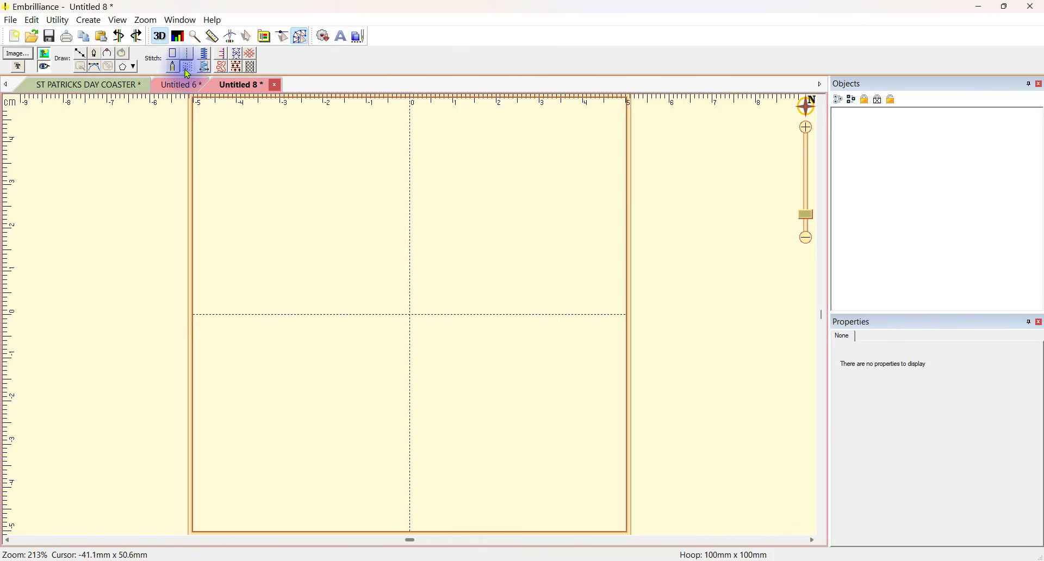
- Draw a nearly straight four-point run stitch line about 81 mm long across the hoop's upper half
{"action": "left_click", "coordinate": [191, 55]}
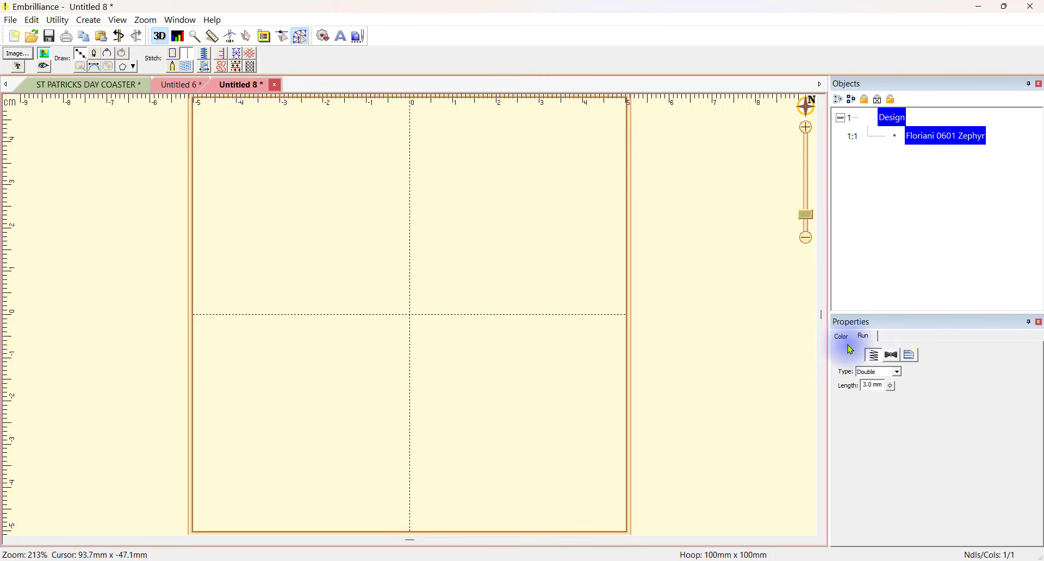
{"action": "left_click", "coordinate": [843, 338]}
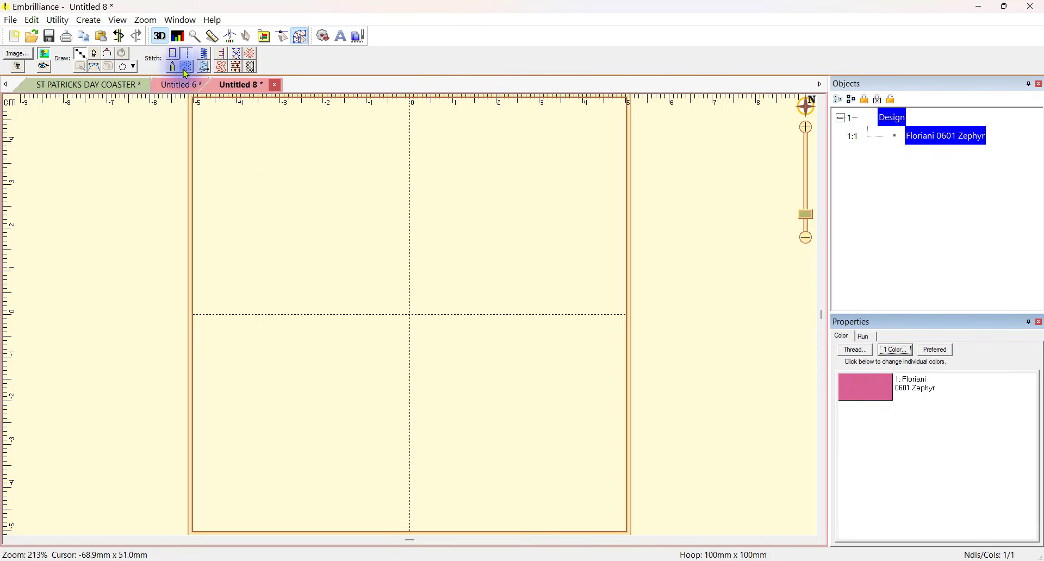
{"action": "left_click", "coordinate": [235, 167]}
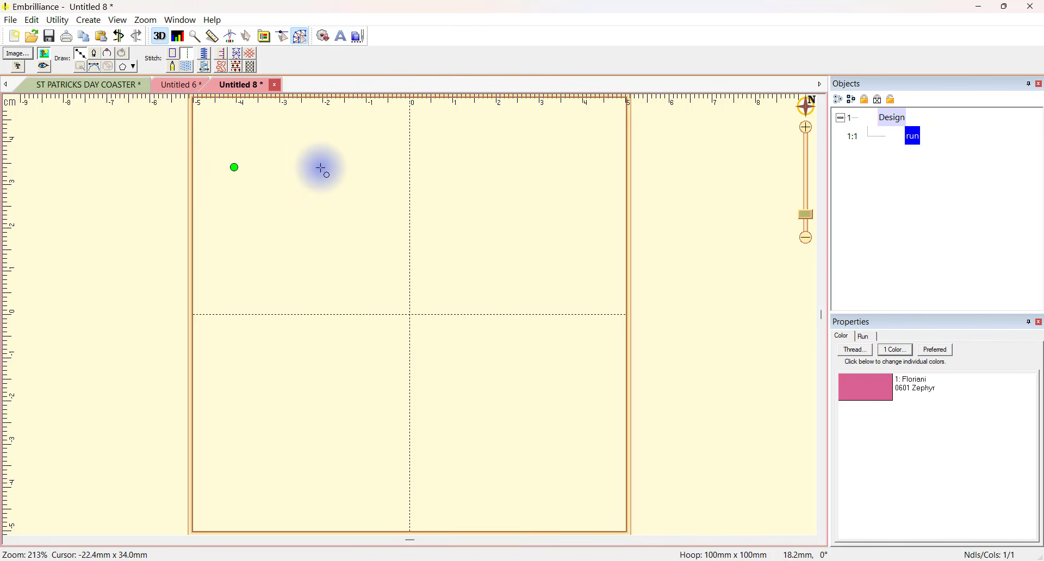
{"action": "left_click", "coordinate": [388, 170]}
{"action": "left_click", "coordinate": [513, 170]}
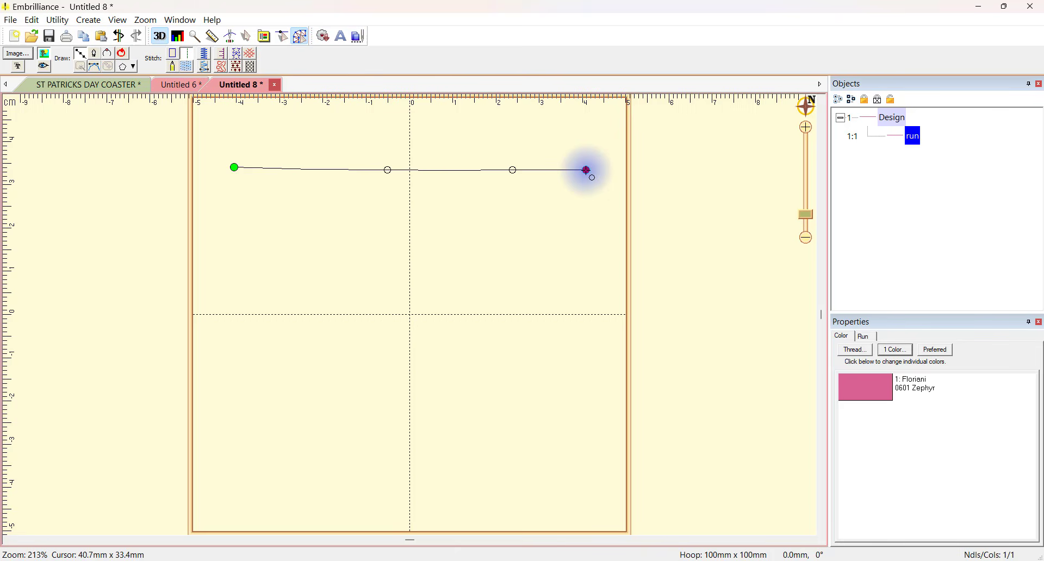
{"action": "key", "text": "Return"}
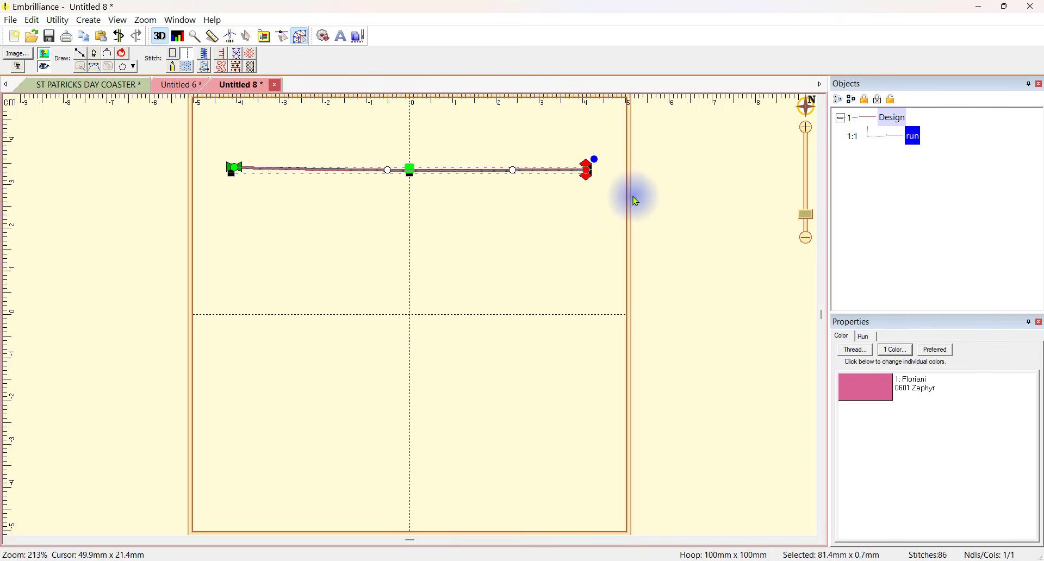
{"action": "left_click", "coordinate": [751, 217]}
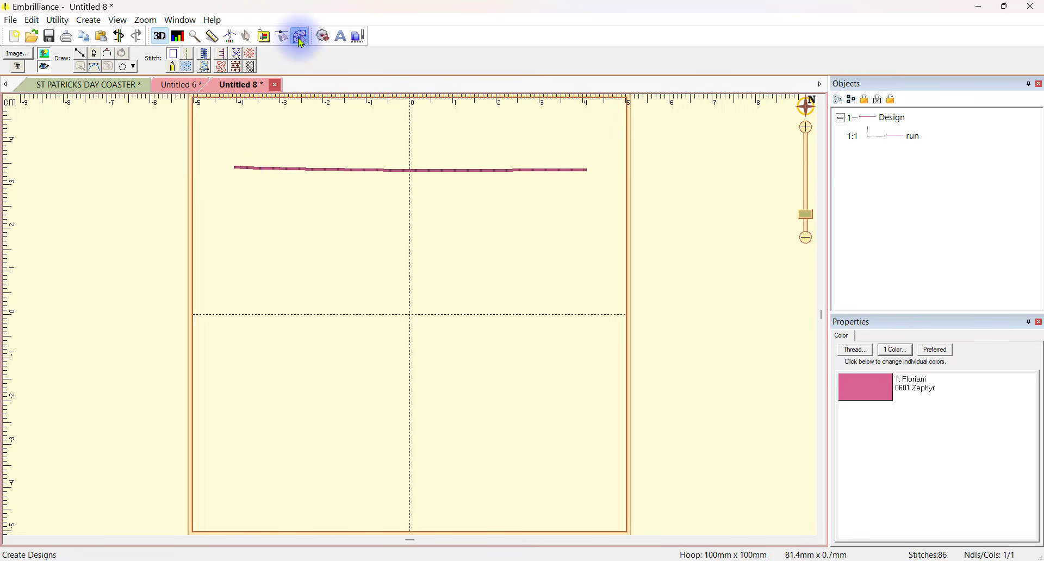
- Bend the run line by moving its point right of centre upward into a hump, about 7.9 mm in overall height
{"action": "left_click", "coordinate": [323, 175]}
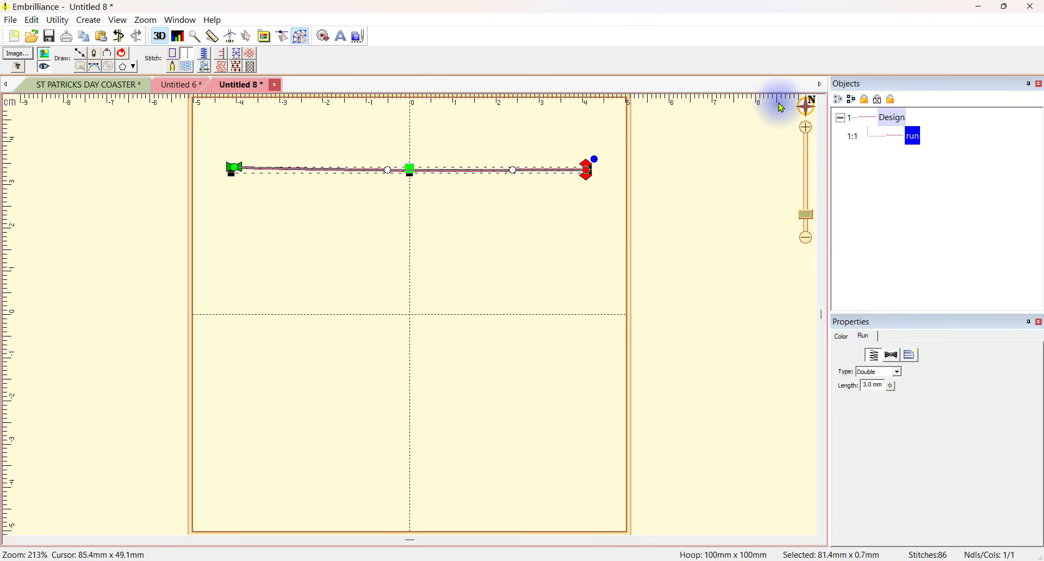
{"action": "left_click_drag", "start_coordinate": [807, 215], "coordinate": [807, 195]}
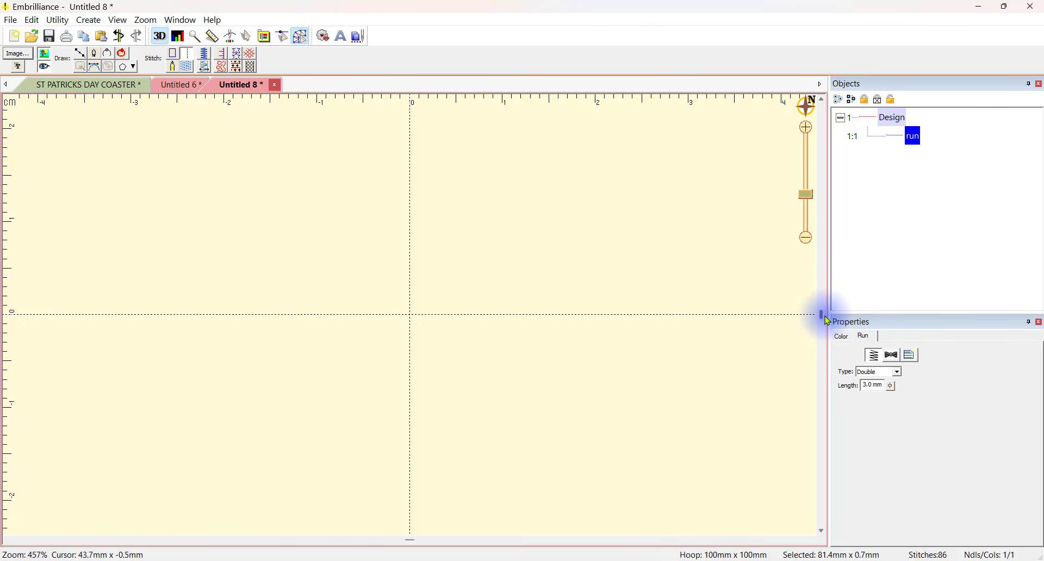
{"action": "left_click_drag", "start_coordinate": [828, 319], "coordinate": [823, 220]}
{"action": "left_click", "coordinate": [680, 299]}
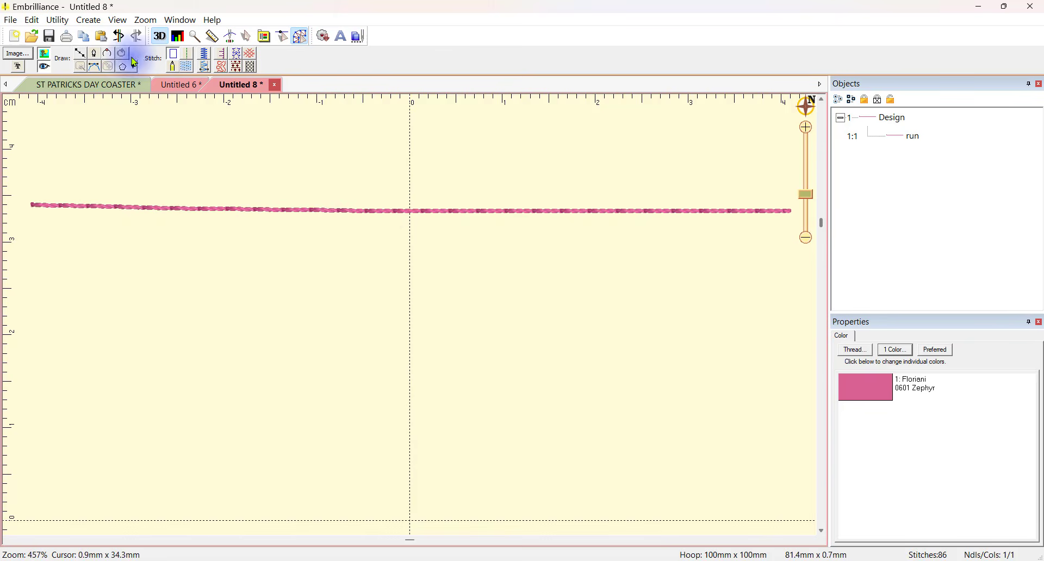
{"action": "left_click", "coordinate": [362, 211]}
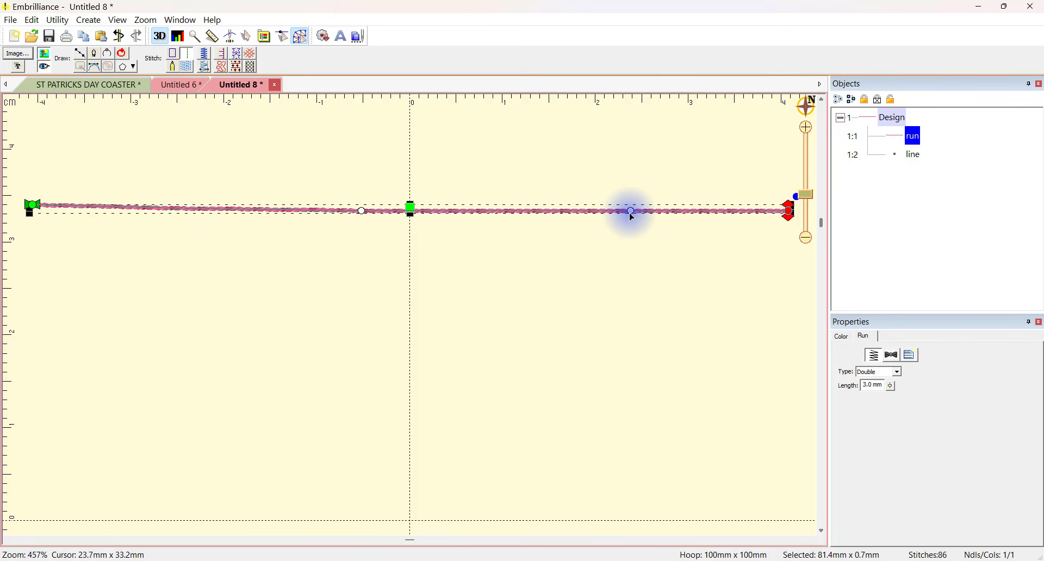
{"action": "left_click_drag", "start_coordinate": [633, 212], "coordinate": [620, 296]}
{"action": "left_click_drag", "start_coordinate": [634, 336], "coordinate": [617, 139]}
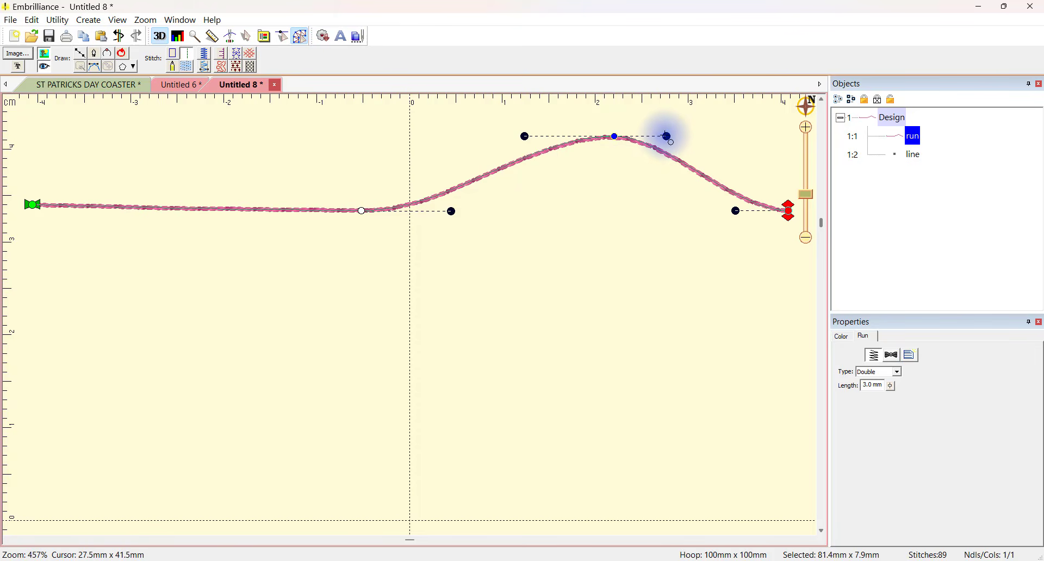
- Tilt the curve handle at the hump's peak and pull the point left of centre down into a dip, about 11 mm in overall height
{"action": "mouse_move", "coordinate": [672, 142]}
{"action": "left_mouse_down"}
{"action": "mouse_move", "coordinate": [658, 193]}
{"action": "mouse_move", "coordinate": [666, 207]}
{"action": "mouse_move", "coordinate": [679, 142]}
{"action": "mouse_move", "coordinate": [630, 72]}
{"action": "mouse_move", "coordinate": [669, 140]}
{"action": "left_mouse_up"}
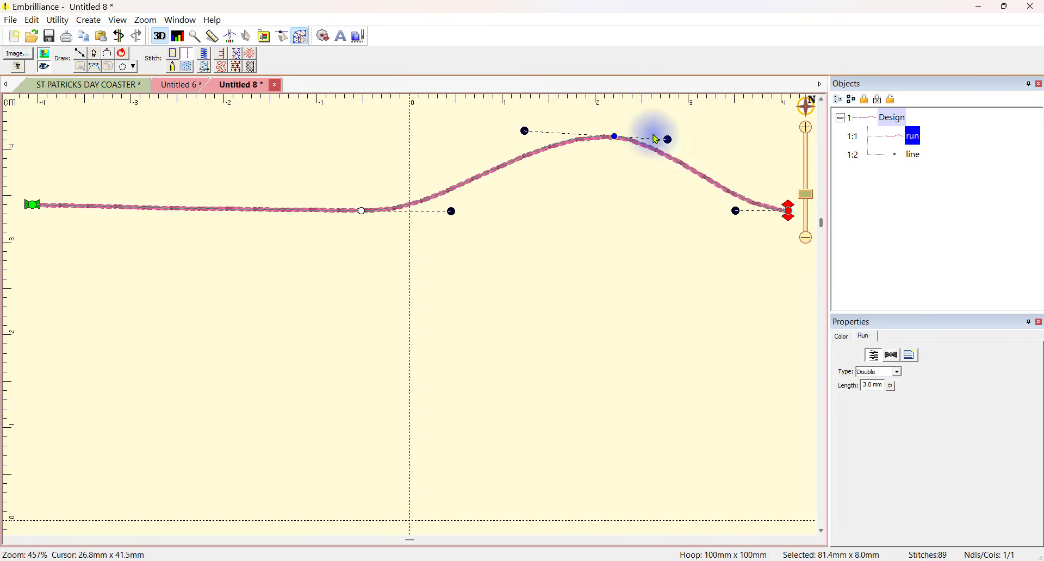
{"action": "right_click", "coordinate": [617, 137]}
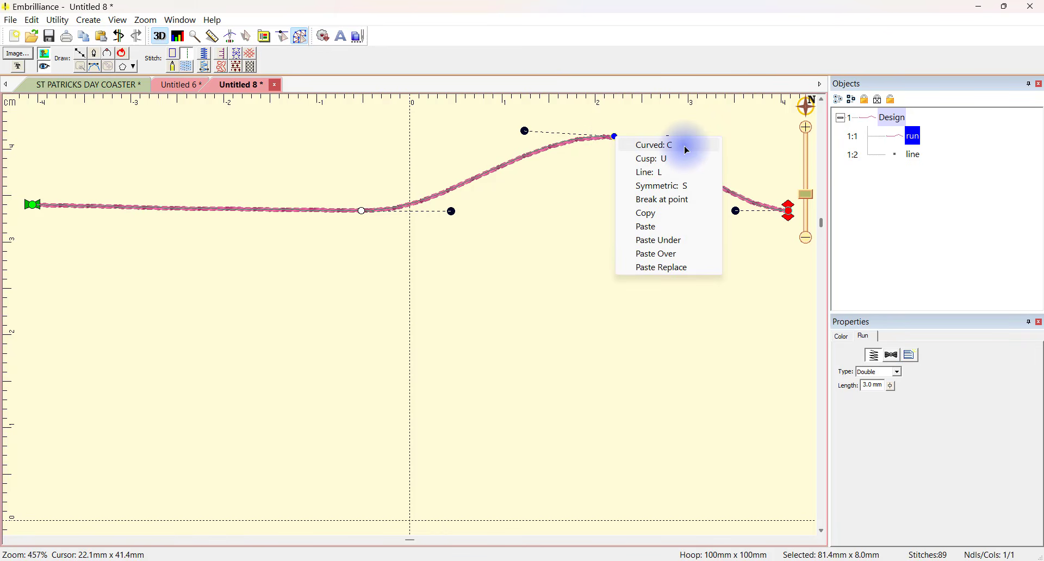
{"action": "left_click", "coordinate": [709, 126]}
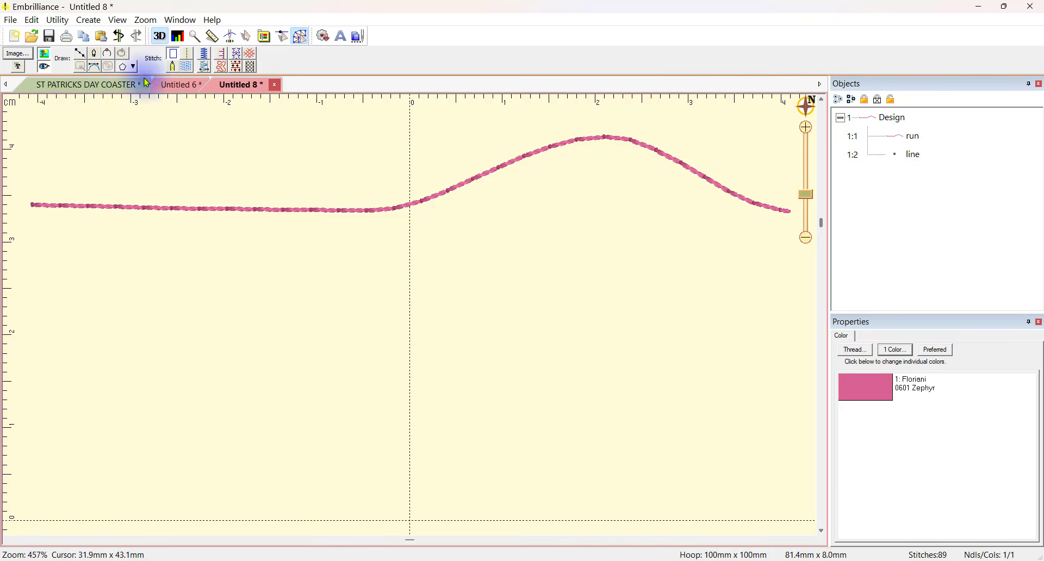
{"action": "left_click", "coordinate": [80, 52]}
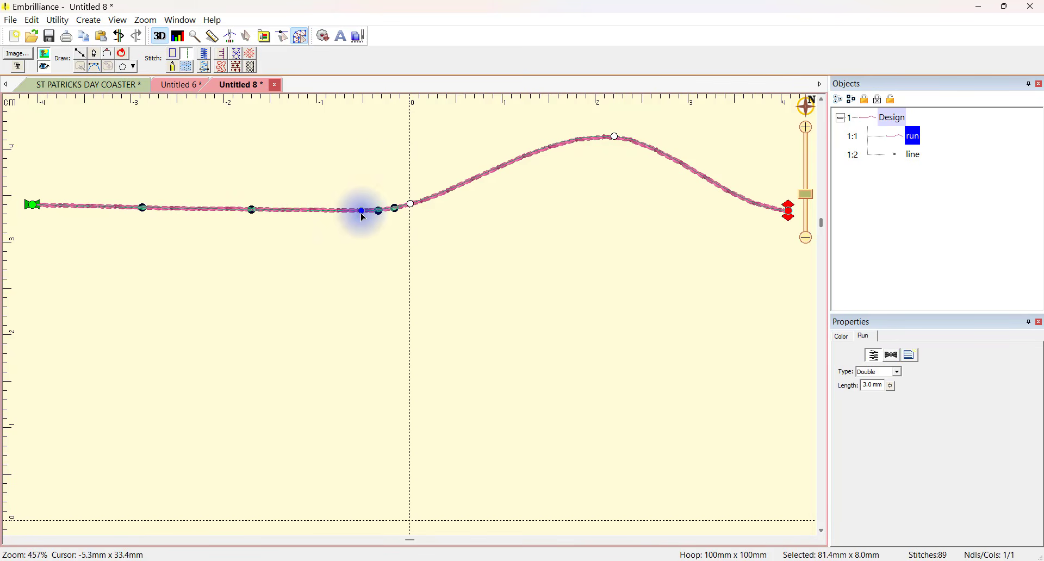
{"action": "left_click_drag", "start_coordinate": [364, 218], "coordinate": [358, 241]}
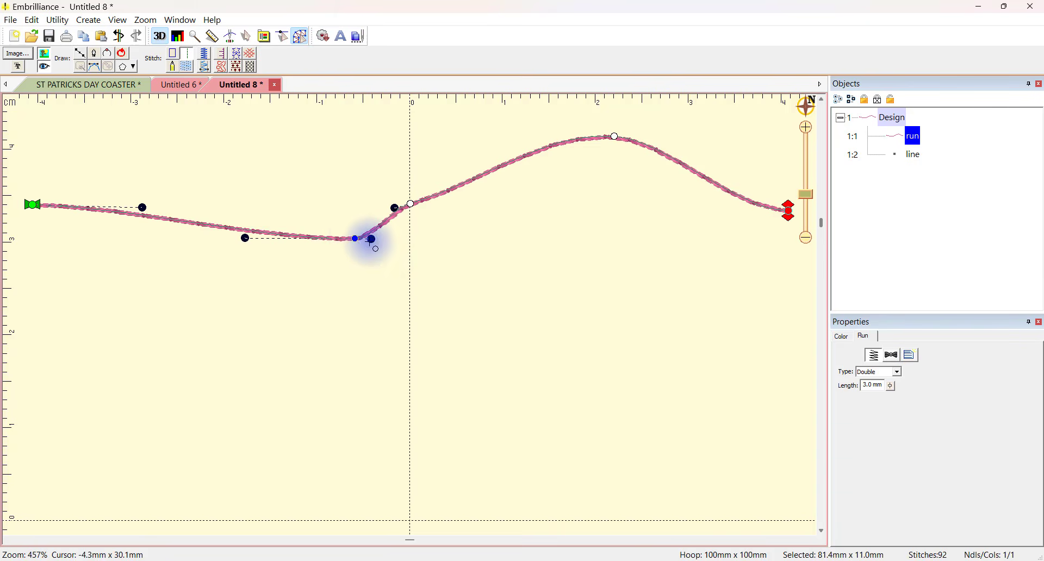
- Sharpen the run line's dip and flatten the hump's peak by adjusting the curve handles at both points
{"action": "left_click_drag", "start_coordinate": [245, 238], "coordinate": [314, 198]}
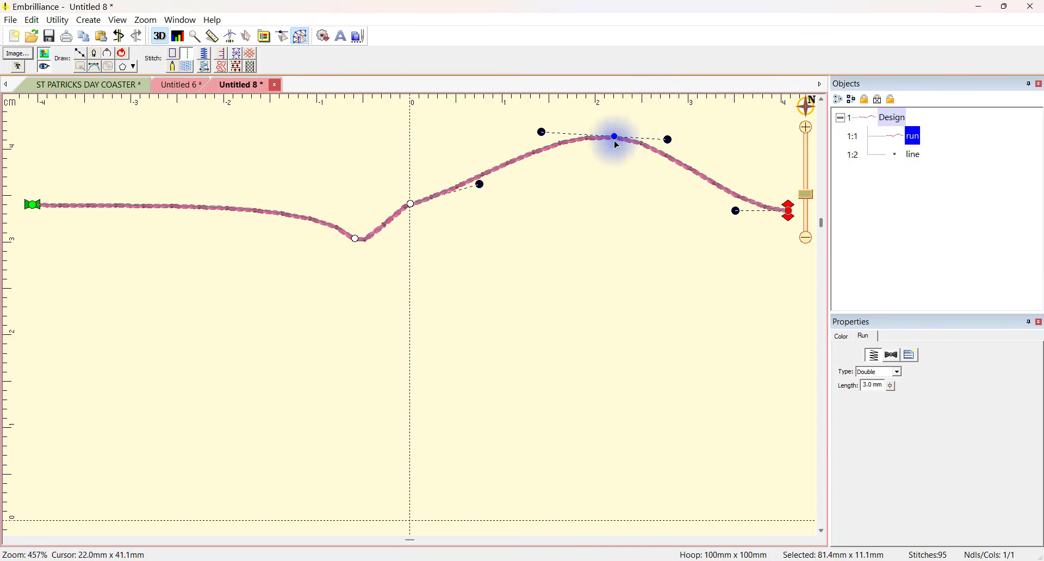
{"action": "left_click_drag", "start_coordinate": [669, 140], "coordinate": [695, 136]}
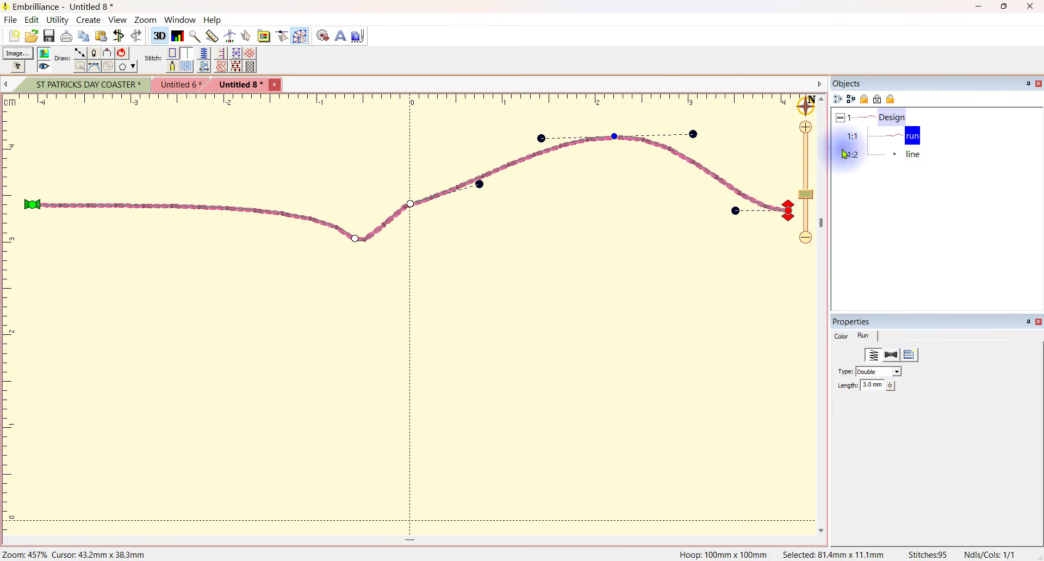
- Draw a nearly straight multi-point line without stitches below the run line, and undo it together with the last curve handle adjustments
{"action": "left_click", "coordinate": [79, 57]}
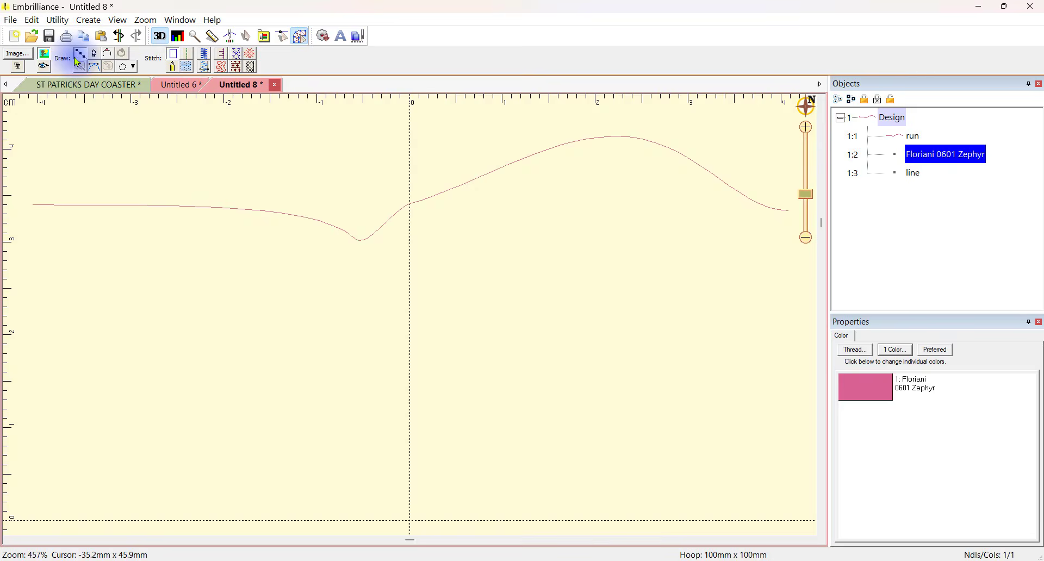
{"action": "left_click", "coordinate": [44, 284]}
{"action": "left_click", "coordinate": [219, 285]}
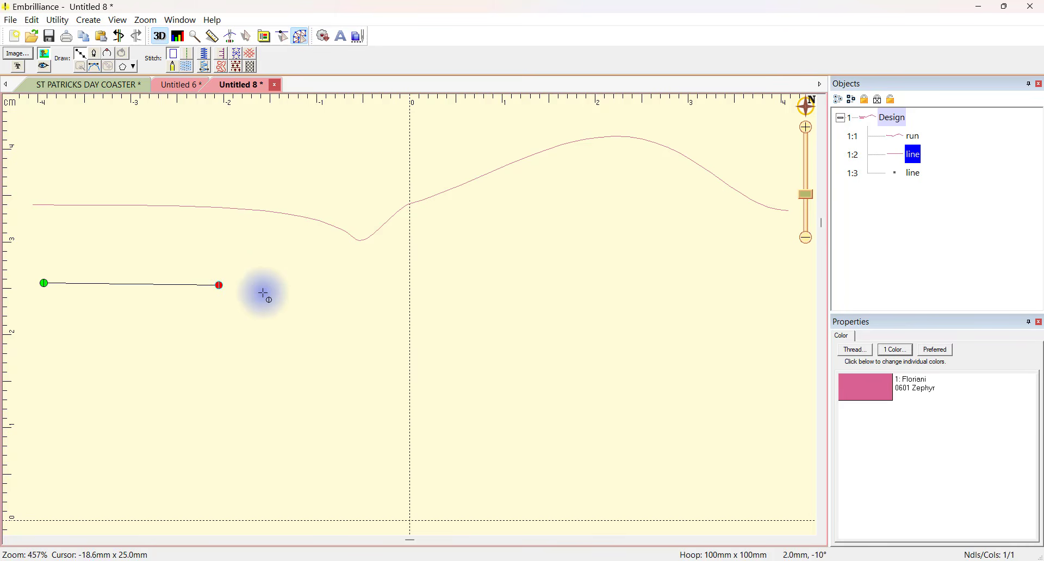
{"action": "left_click", "coordinate": [440, 288]}
{"action": "left_click", "coordinate": [589, 291]}
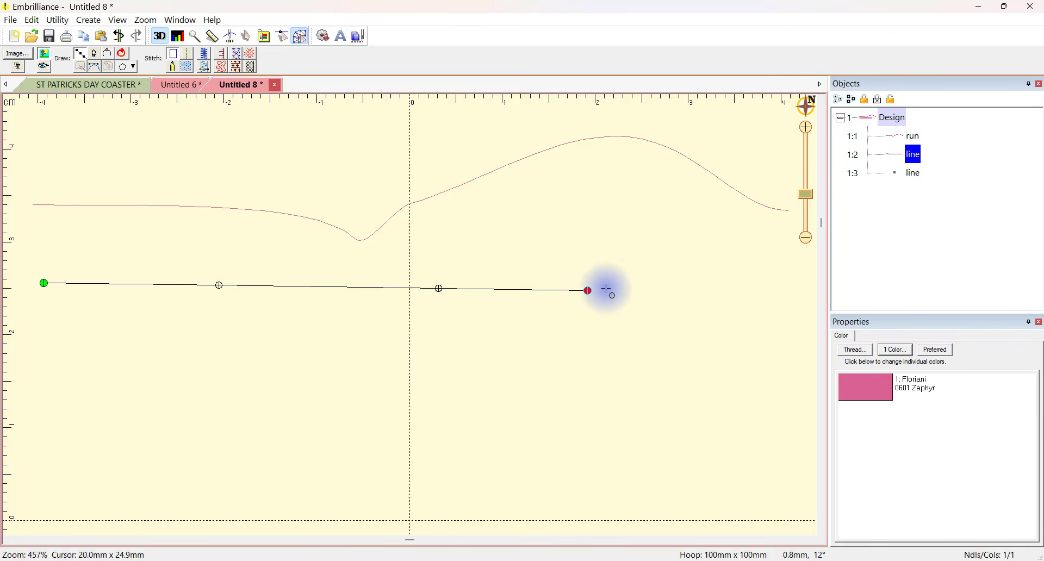
{"action": "left_click", "coordinate": [747, 297]}
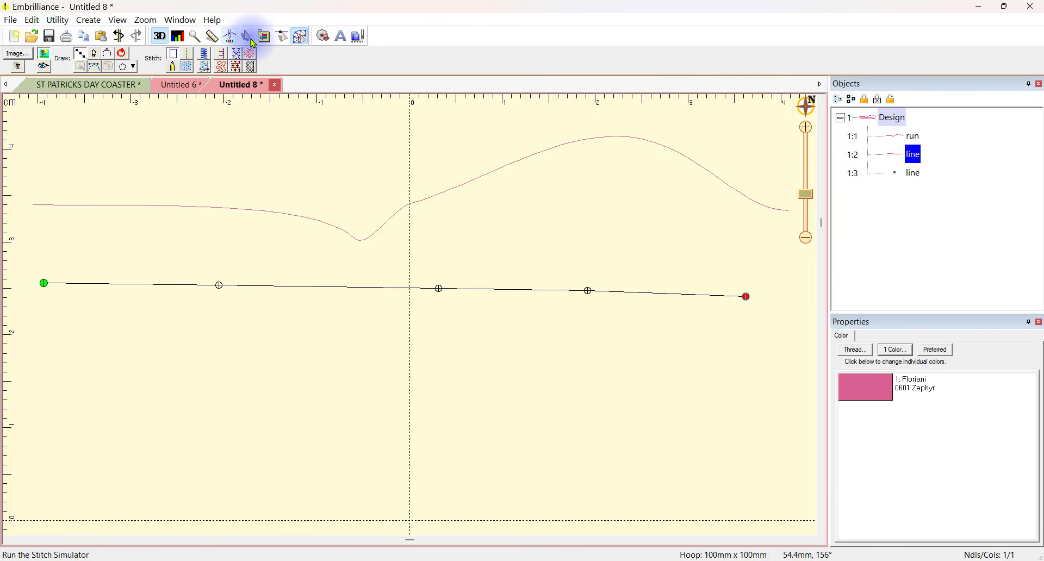
{"action": "scroll", "coordinate": [170, 257], "scroll_direction": "up", "scroll_amount": 1}
{"action": "left_click", "coordinate": [196, 226]}
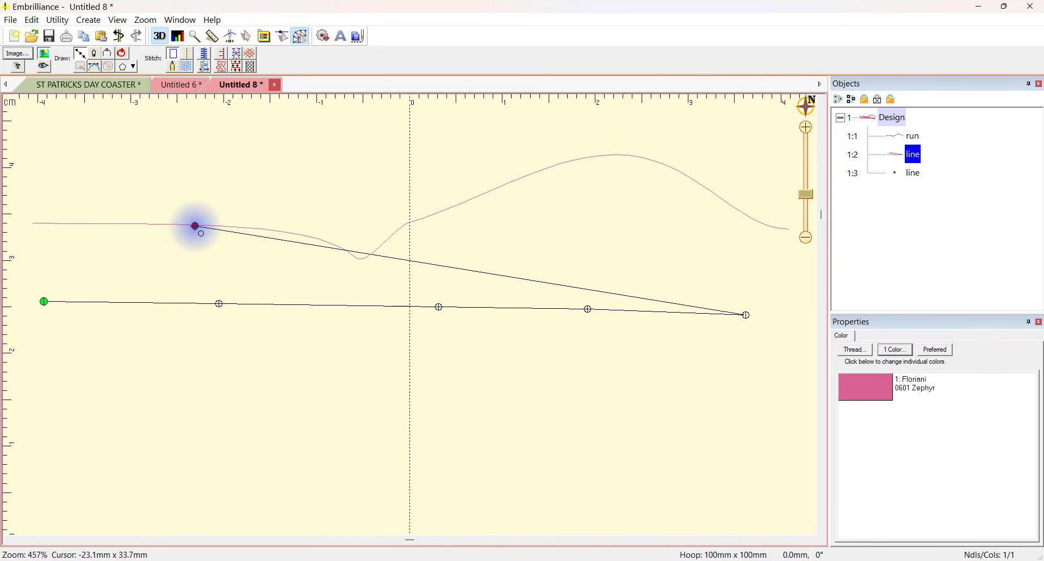
{"action": "left_click", "coordinate": [122, 39]}
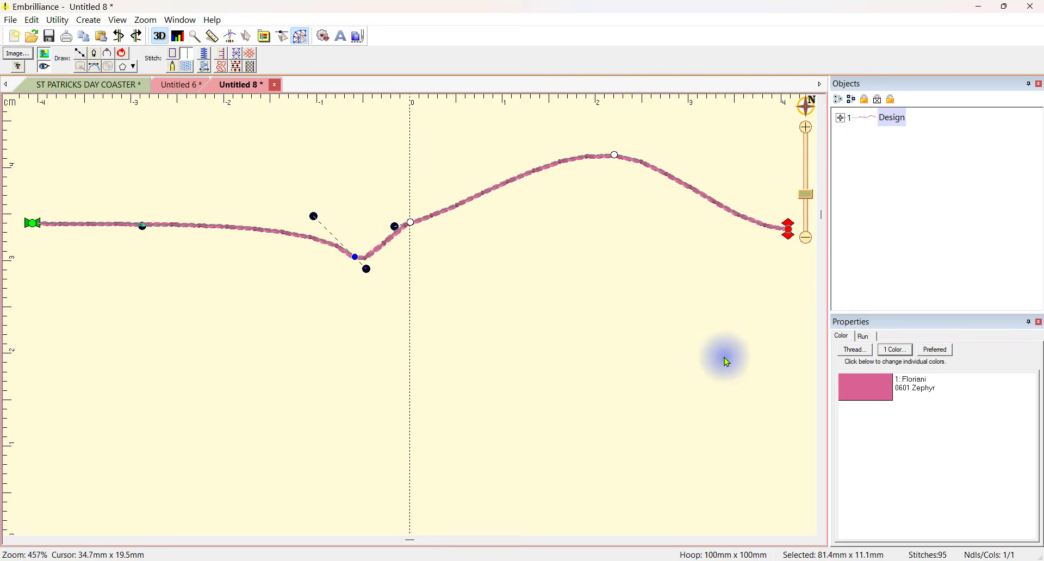
{"action": "left_click", "coordinate": [120, 36]}
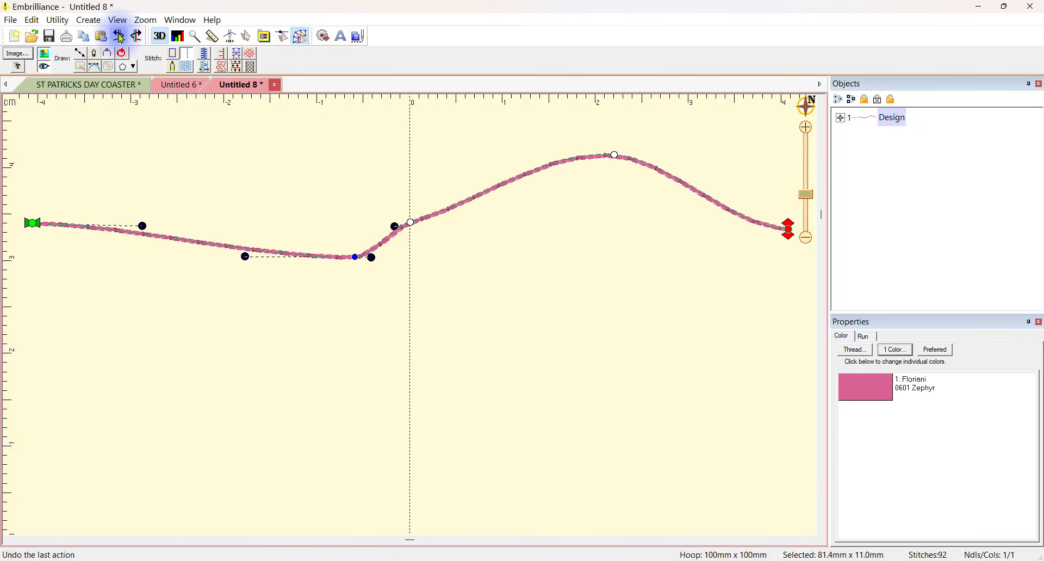
- Draw a second, nearly straight five-point run stitch line about 70 mm long below the first one
{"action": "left_click", "coordinate": [32, 301]}
{"action": "left_click", "coordinate": [213, 314]}
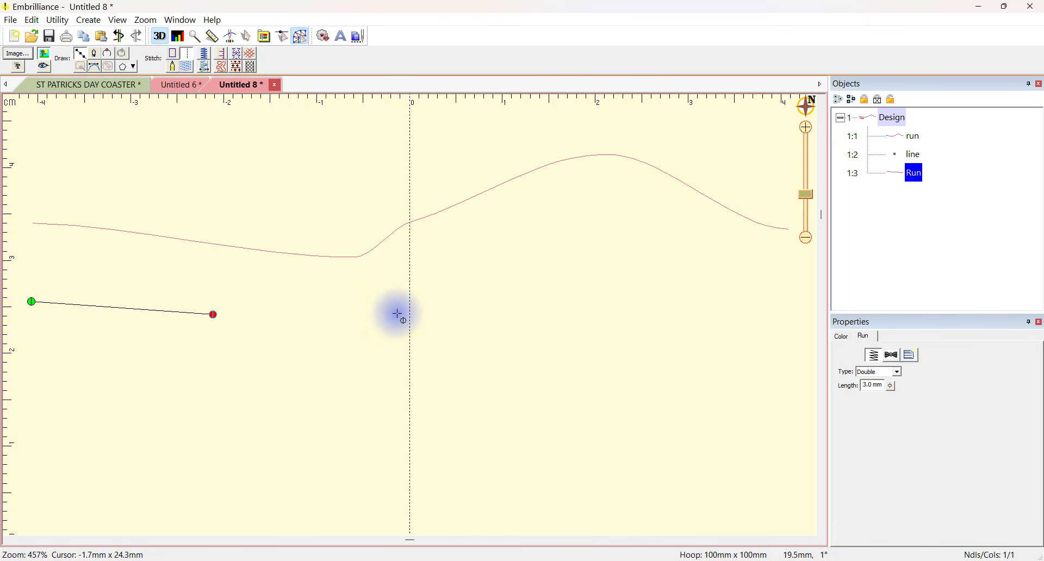
{"action": "left_click", "coordinate": [400, 314]}
{"action": "left_click", "coordinate": [567, 313]}
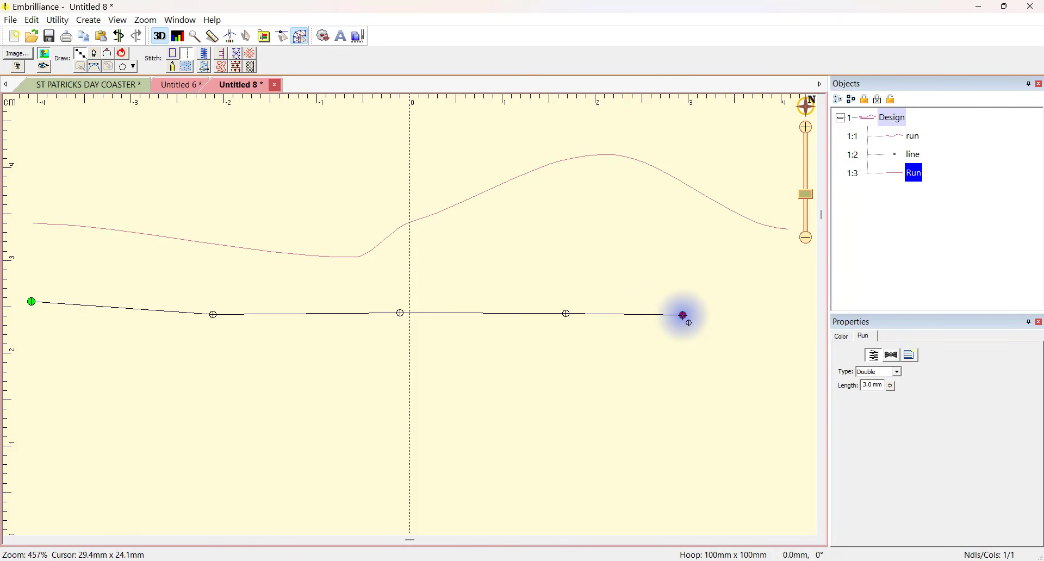
{"action": "left_click", "coordinate": [684, 315]}
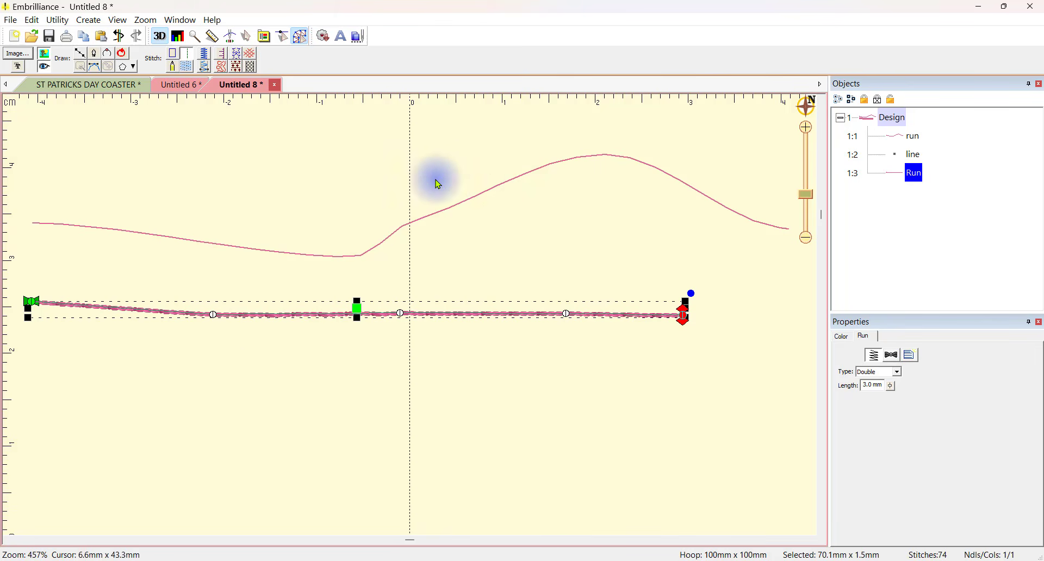
- Delete the lower run line's second point and pull its point near the centre downward, about 5.9 mm in overall height
{"action": "left_click", "coordinate": [213, 315]}
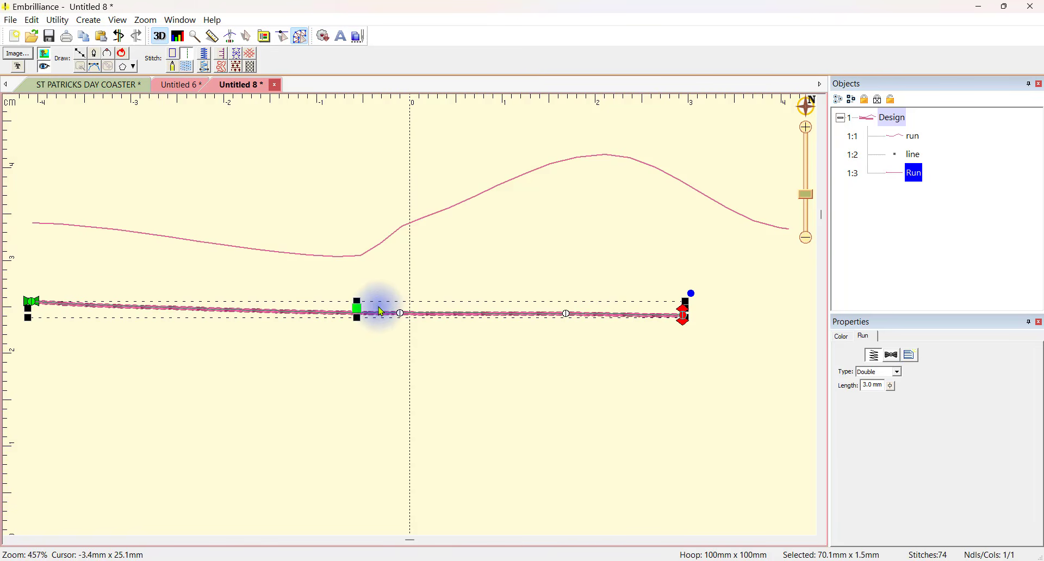
{"action": "left_click", "coordinate": [400, 312]}
{"action": "left_click_drag", "start_coordinate": [401, 314], "coordinate": [384, 373]}
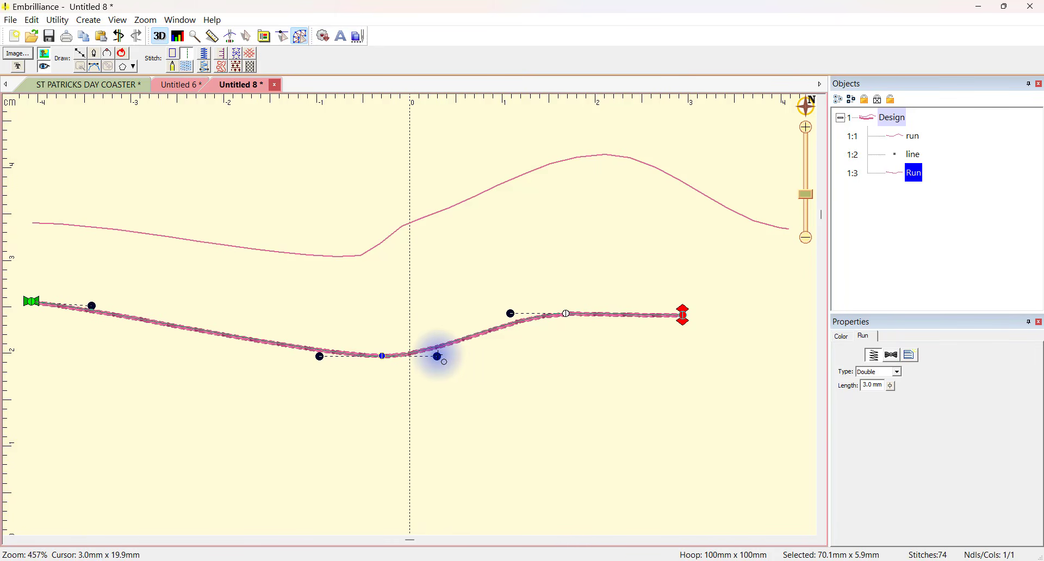
- Shape the lower line's section right of centre into a deep U-shaped bowl with its curve handles, about 13.7 mm in overall height
{"action": "left_click_drag", "start_coordinate": [438, 357], "coordinate": [354, 481]}
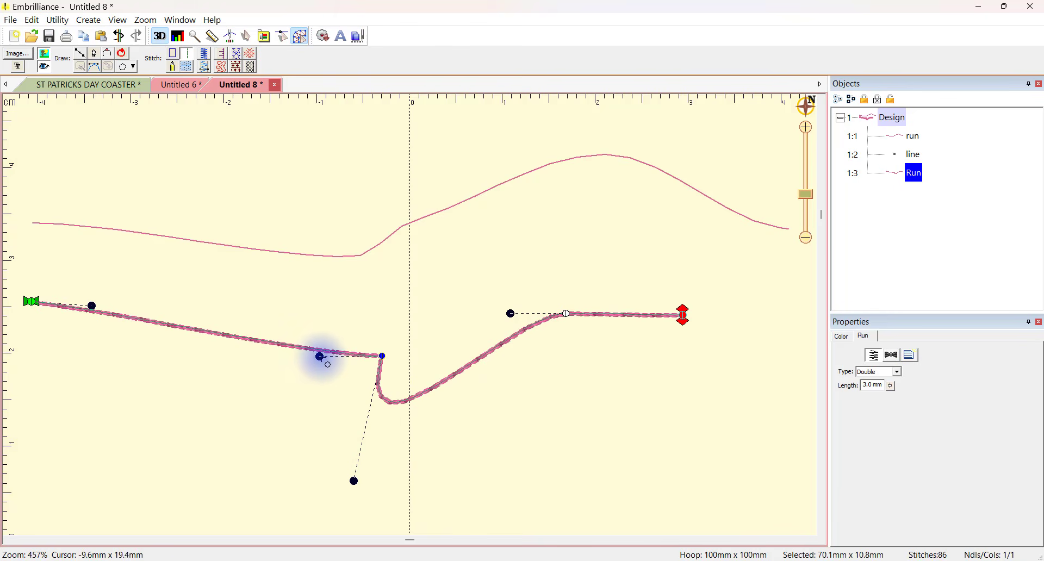
{"action": "left_click_drag", "start_coordinate": [320, 357], "coordinate": [273, 354]}
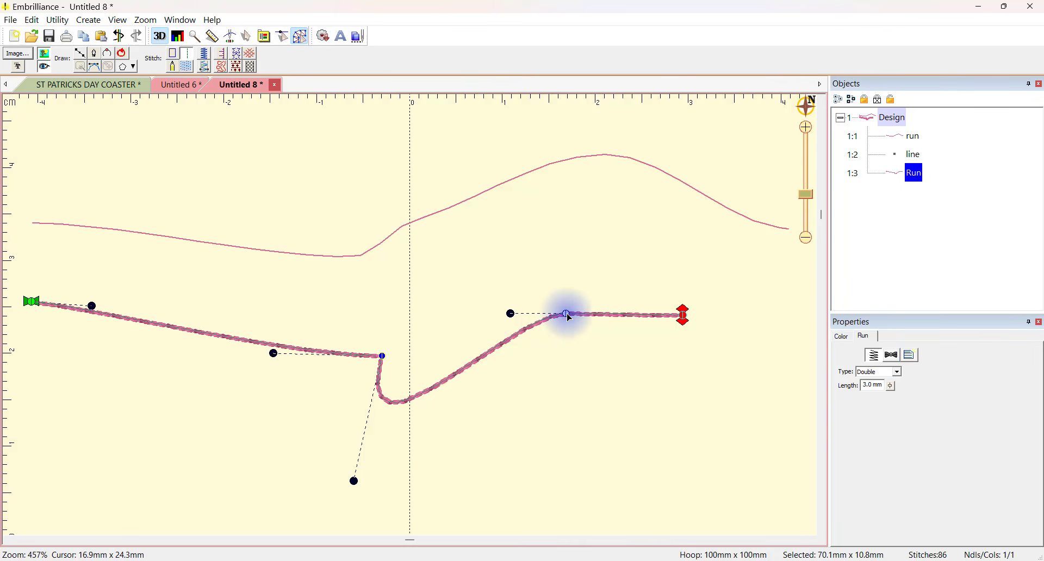
{"action": "left_click", "coordinate": [567, 313]}
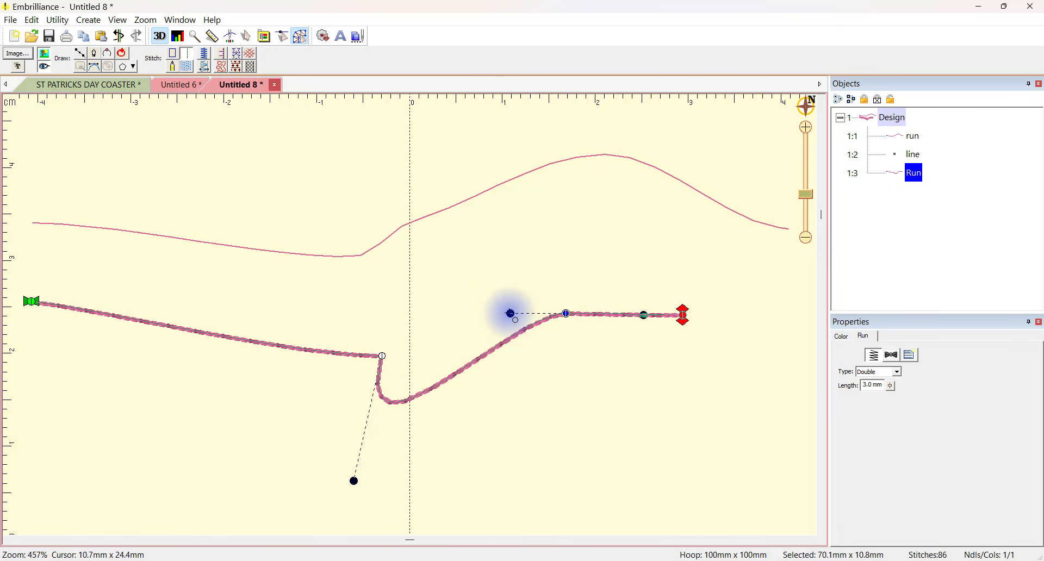
{"action": "left_click_drag", "start_coordinate": [510, 314], "coordinate": [509, 324]}
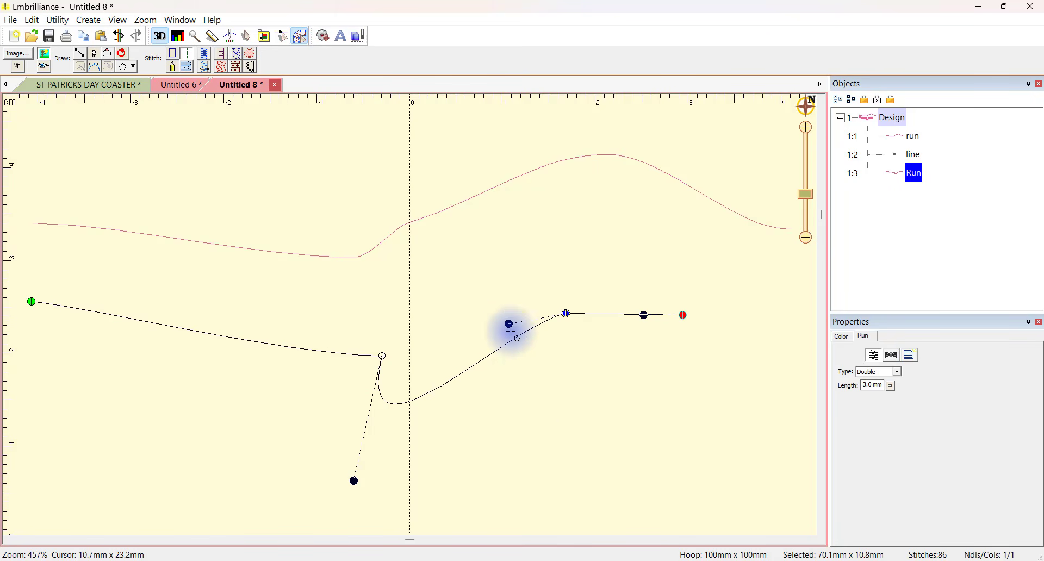
{"action": "left_click_drag", "start_coordinate": [509, 325], "coordinate": [536, 432]}
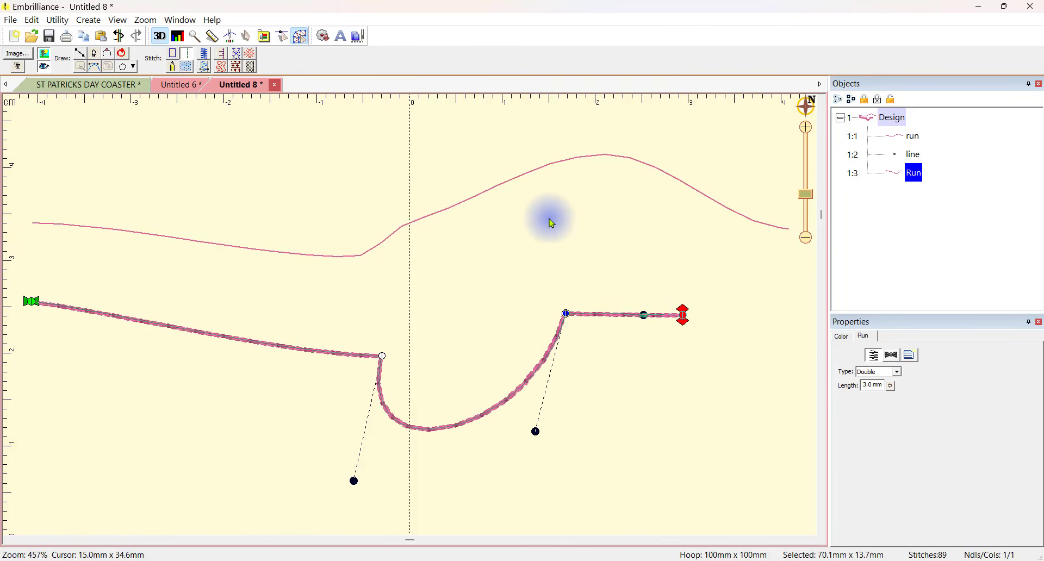
- Skew the upper run line's hump to the right by extending and raising its peak's right-hand handle, about 11.2 mm in overall height
{"action": "left_click", "coordinate": [517, 177]}
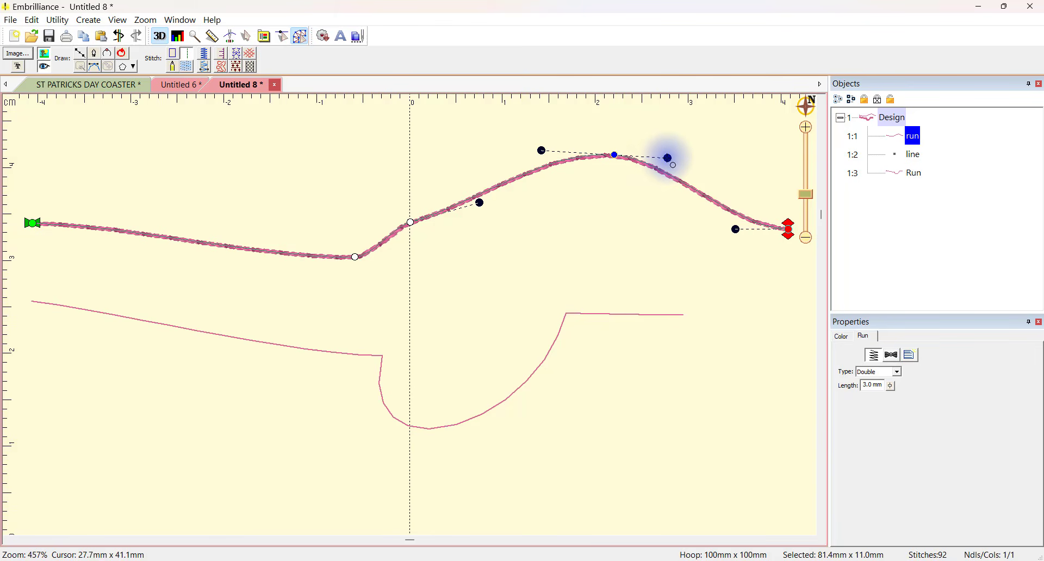
{"action": "left_click_drag", "start_coordinate": [669, 159], "coordinate": [707, 155]}
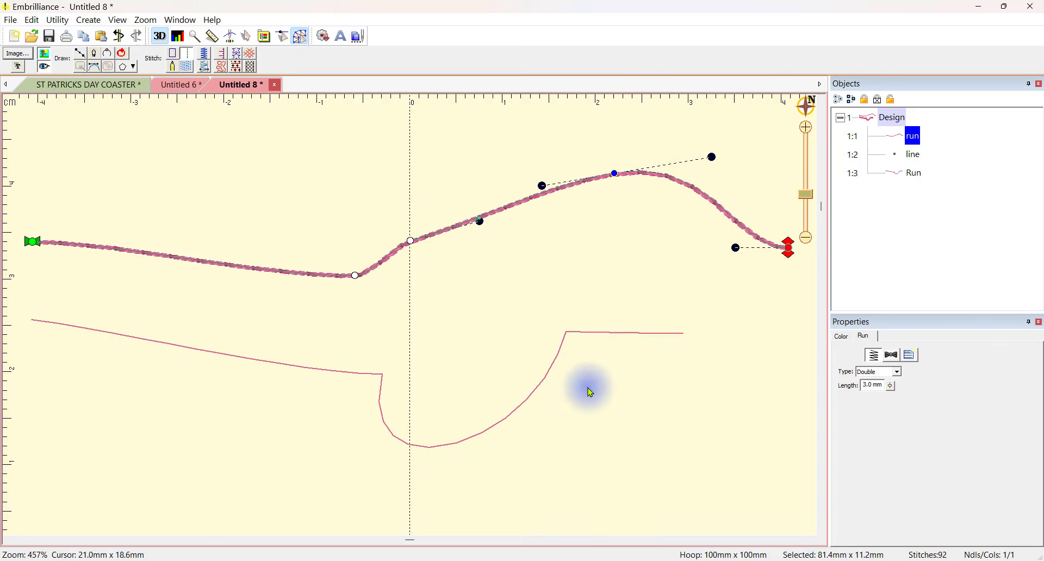
- Reshape the lower run line's right half into two adjoining upward arches with its curve handles, about 9.1 mm in overall height
{"action": "left_click", "coordinate": [597, 333]}
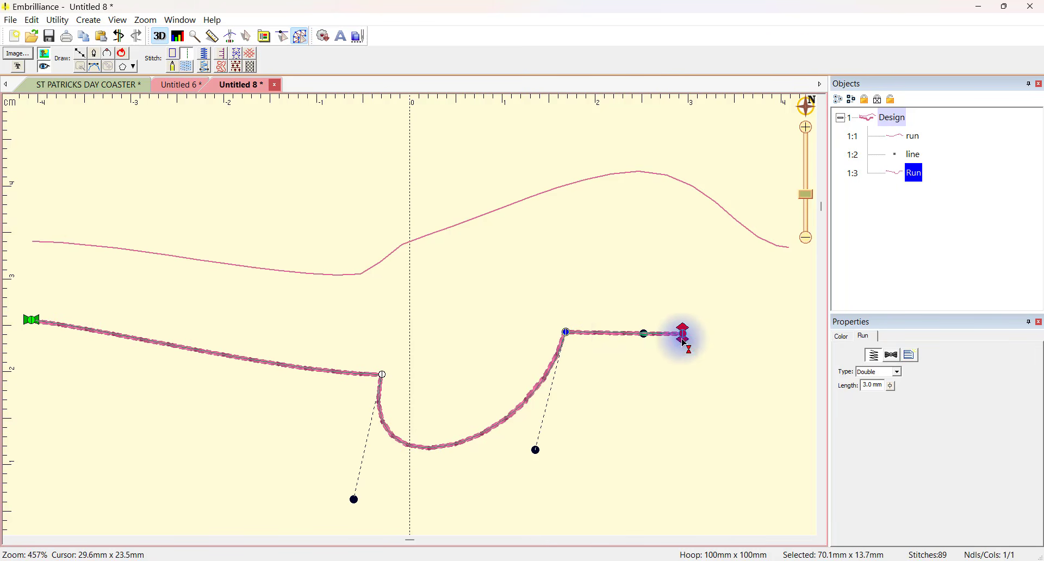
{"action": "left_click_drag", "start_coordinate": [644, 333], "coordinate": [619, 238]}
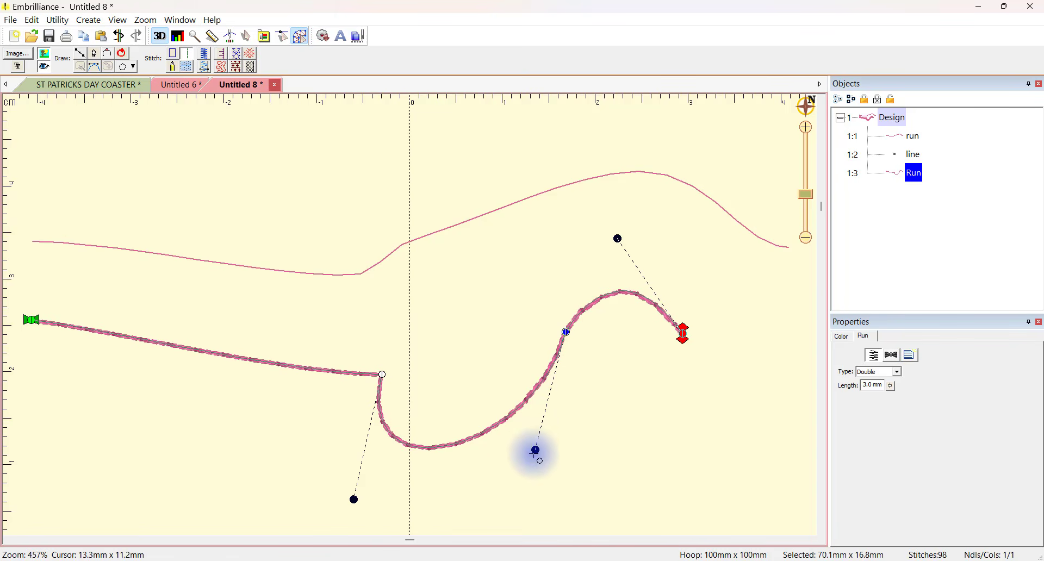
{"action": "left_click_drag", "start_coordinate": [535, 450], "coordinate": [496, 243]}
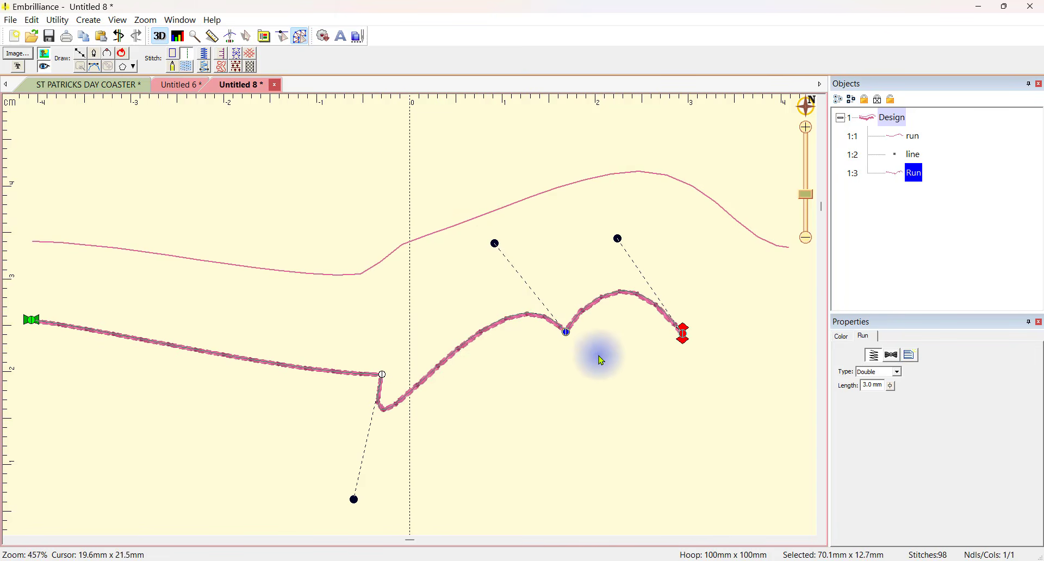
{"action": "left_click_drag", "start_coordinate": [355, 499], "coordinate": [357, 312]}
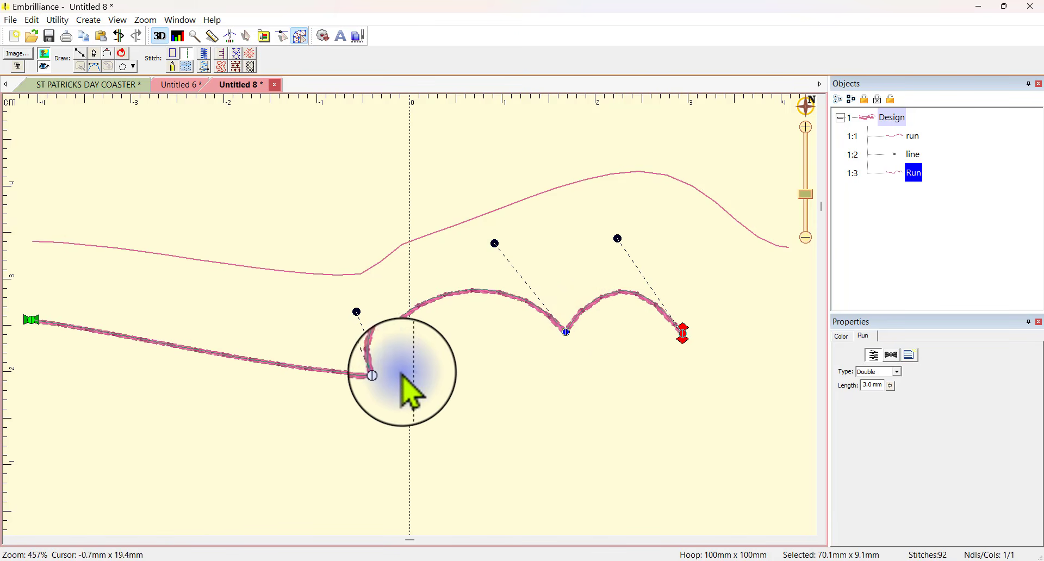
- Draw a nearly level run stitch line with four straight-segment points above the other lines, about 62.3 mm wide and 1.1 mm high
{"action": "left_click", "coordinate": [517, 206]}
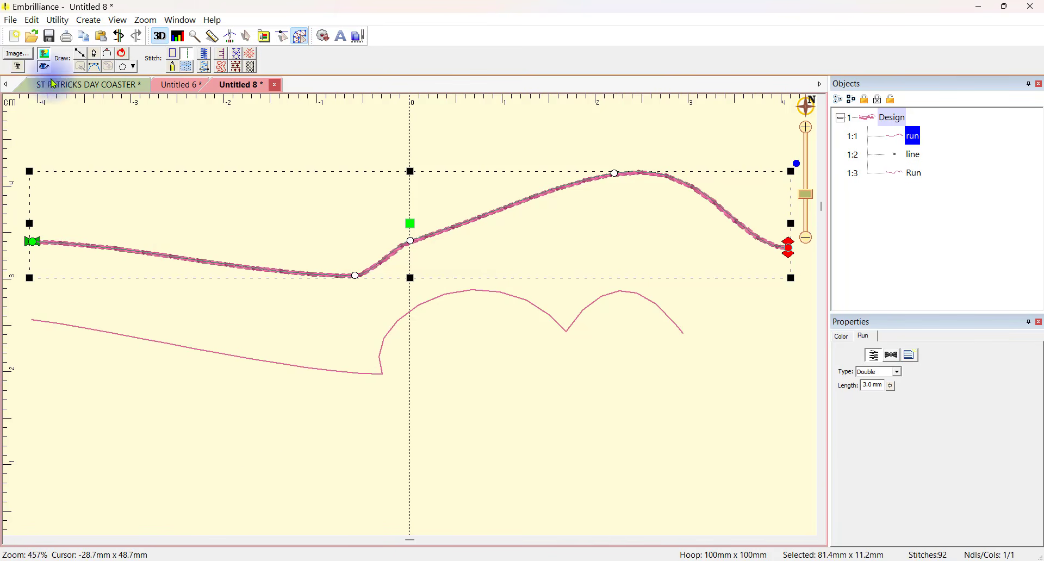
{"action": "left_click", "coordinate": [81, 56]}
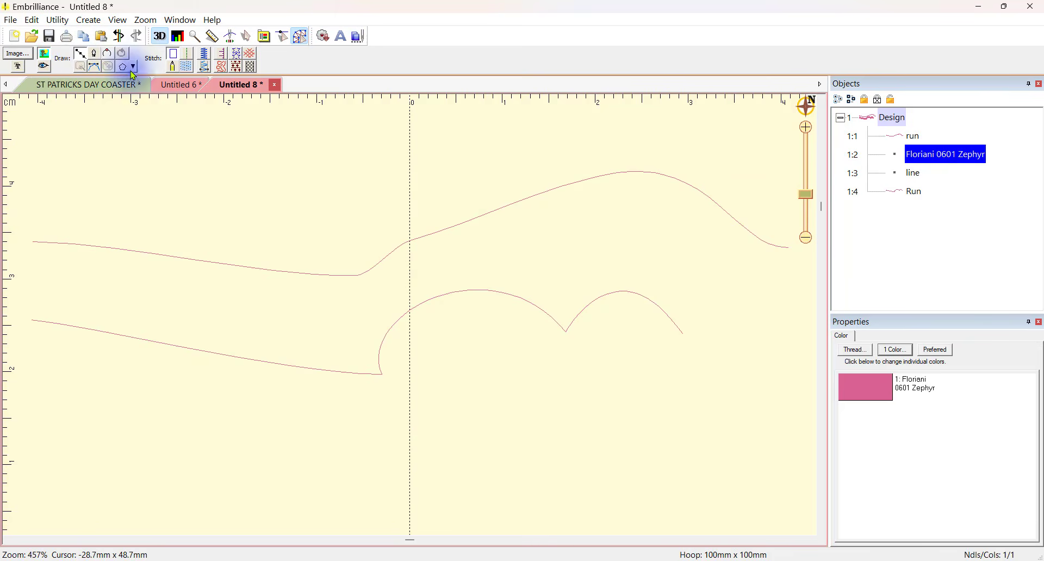
{"action": "left_click", "coordinate": [189, 55]}
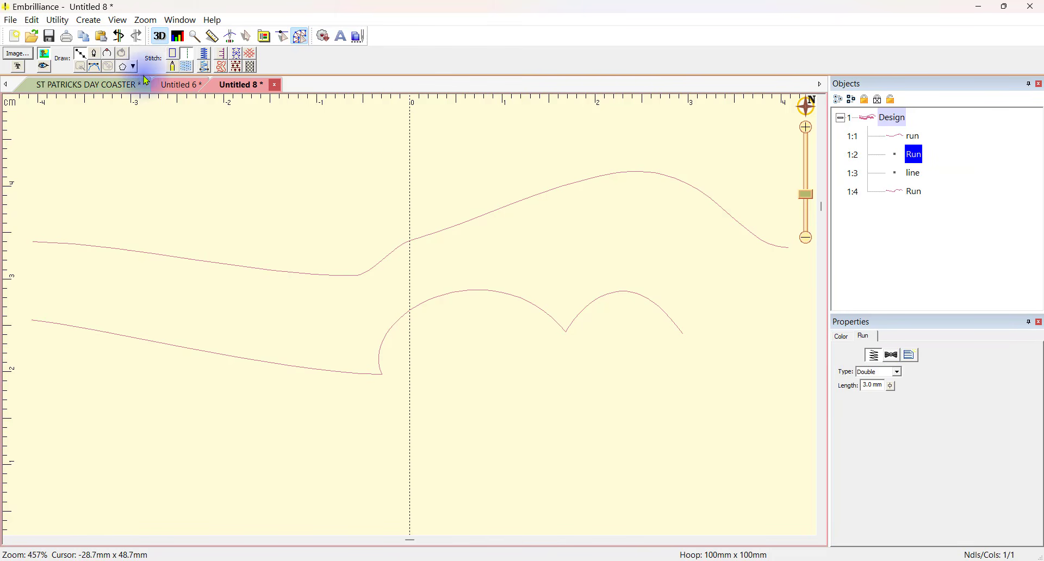
{"action": "left_click", "coordinate": [66, 145]}
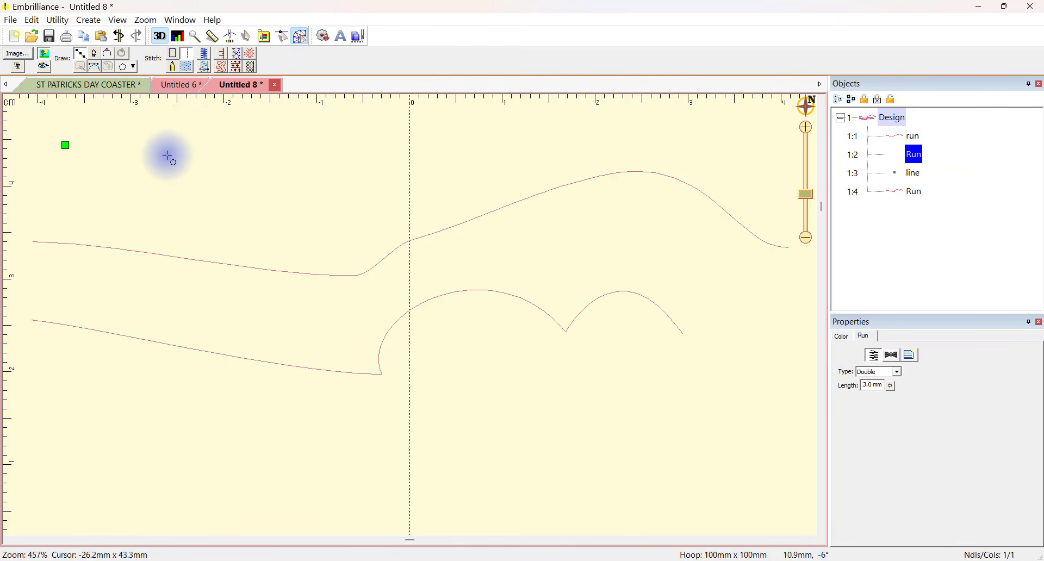
{"action": "left_click", "coordinate": [216, 151]}
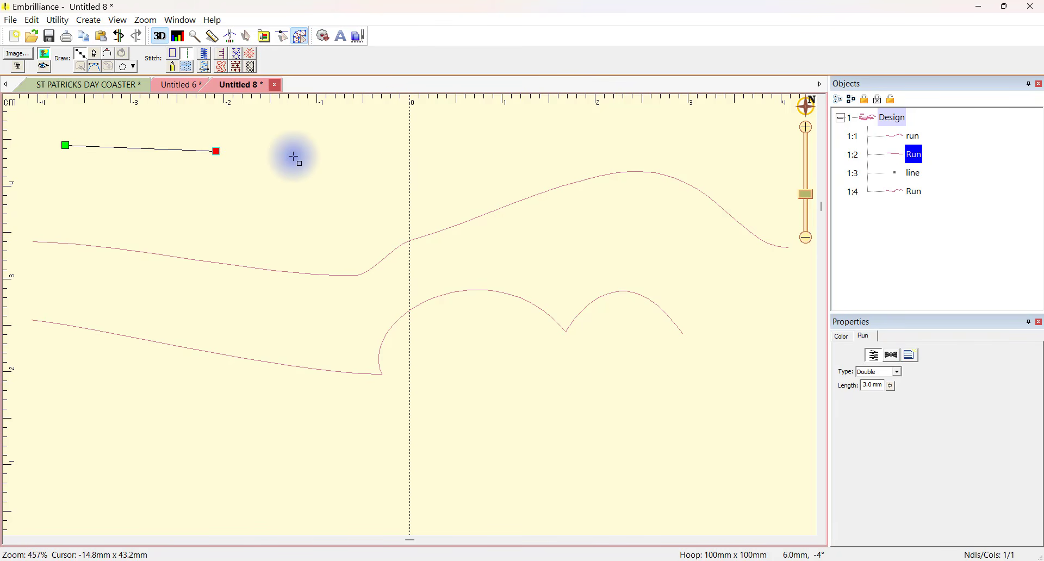
{"action": "left_click", "coordinate": [387, 152]}
{"action": "left_click", "coordinate": [542, 159]}
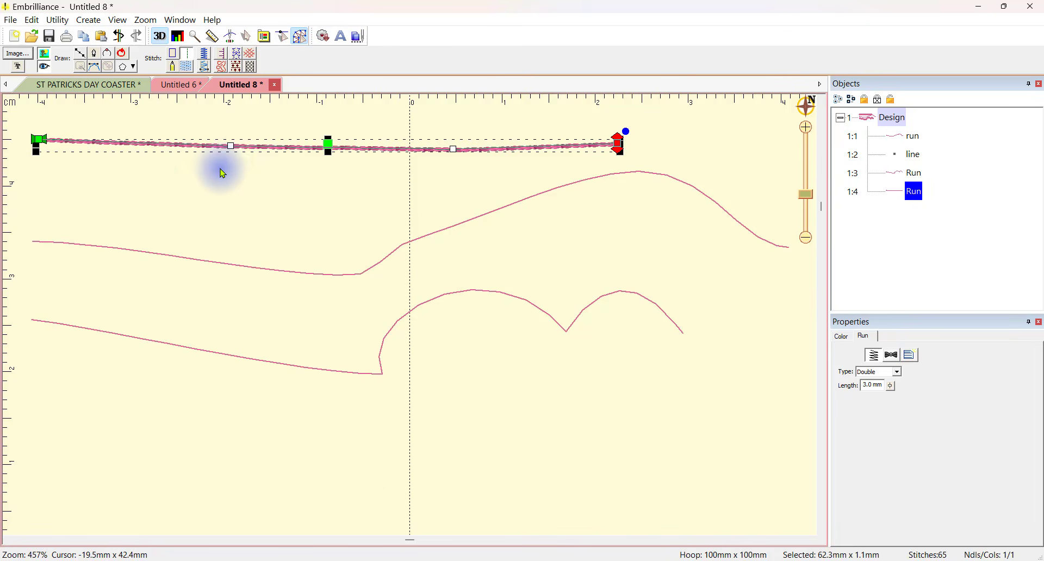
- Shape the straight run line into a zigzag by moving and adding points, about 10.5 mm in overall height, and delete its point left of centre
{"action": "left_click_drag", "start_coordinate": [231, 146], "coordinate": [229, 221]}
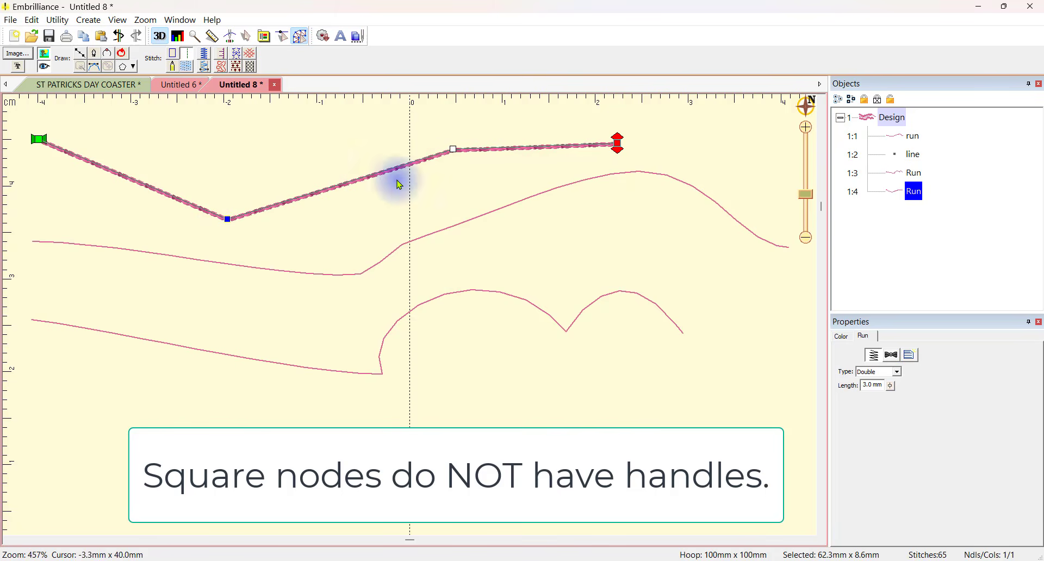
{"action": "left_click_drag", "start_coordinate": [454, 151], "coordinate": [249, 139]}
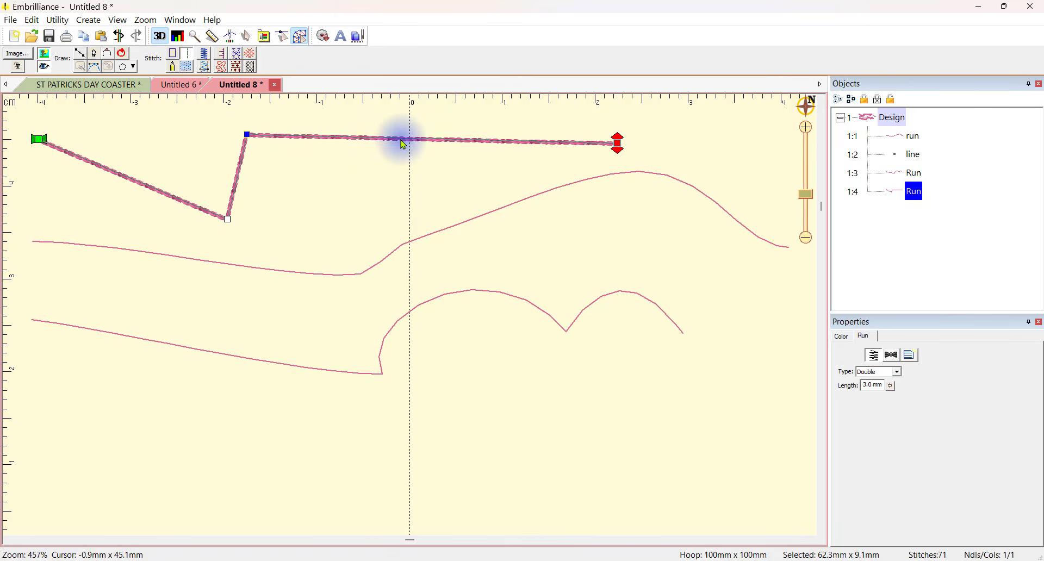
{"action": "left_click", "coordinate": [420, 140]}
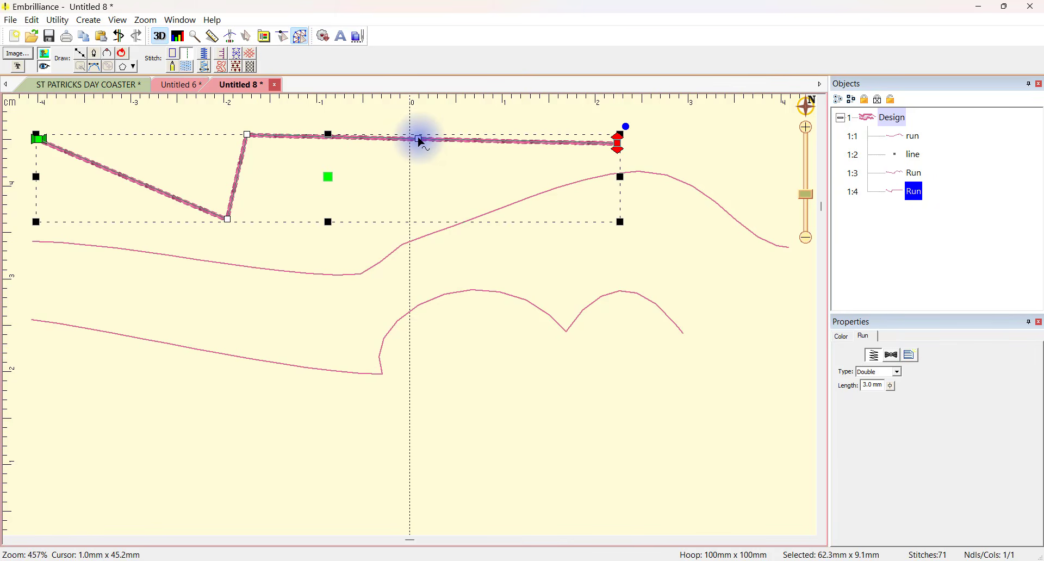
{"action": "left_click_drag", "start_coordinate": [420, 139], "coordinate": [366, 196]}
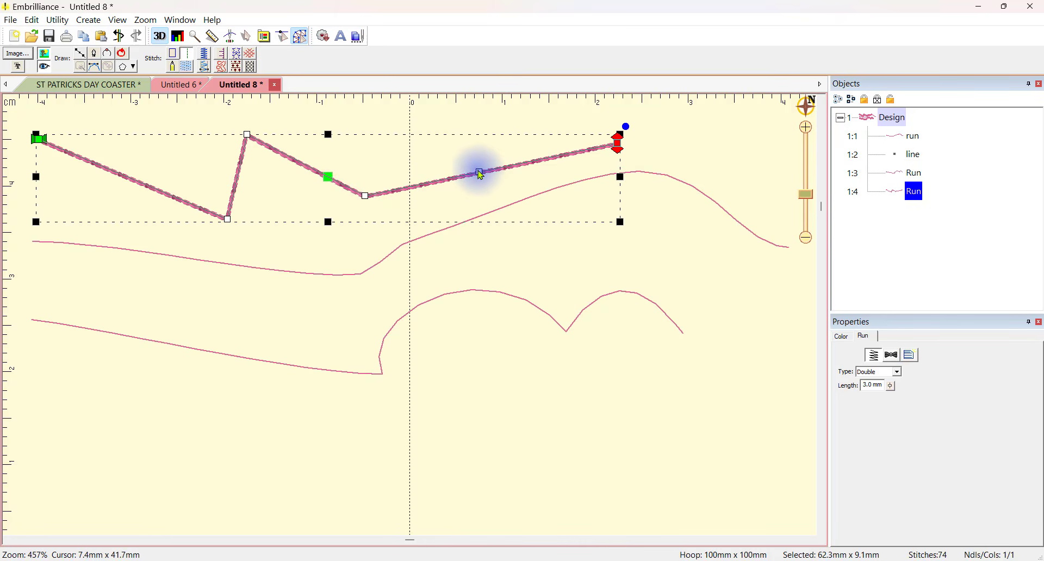
{"action": "left_click_drag", "start_coordinate": [481, 175], "coordinate": [448, 122]}
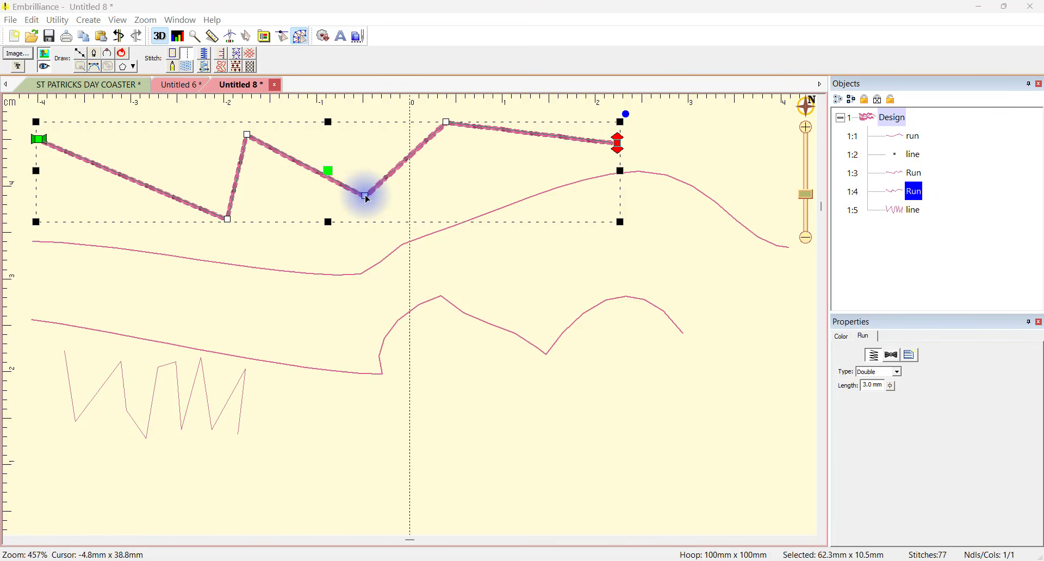
{"action": "key", "text": "Delete"}
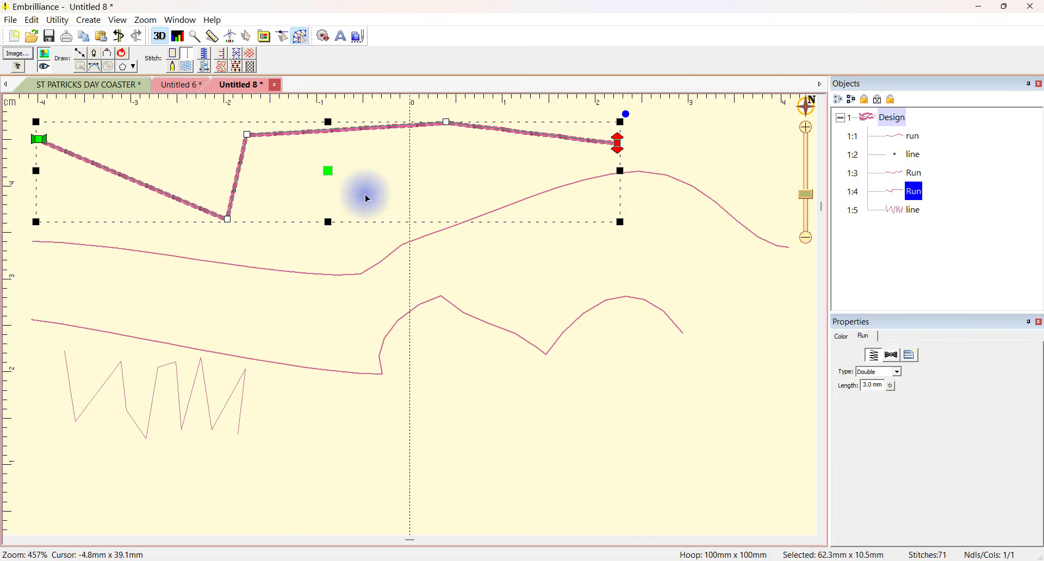
- Pull a new point down in the upper curved line's left section and delete the right hump's point, about 7.8 mm in overall height
{"action": "left_click", "coordinate": [255, 272]}
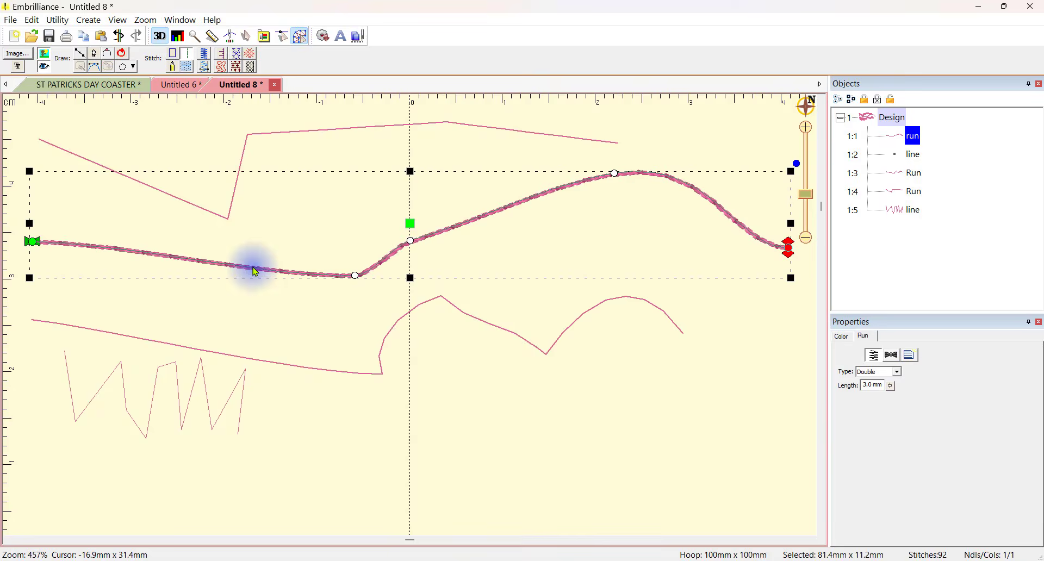
{"action": "left_click_drag", "start_coordinate": [253, 271], "coordinate": [232, 309]}
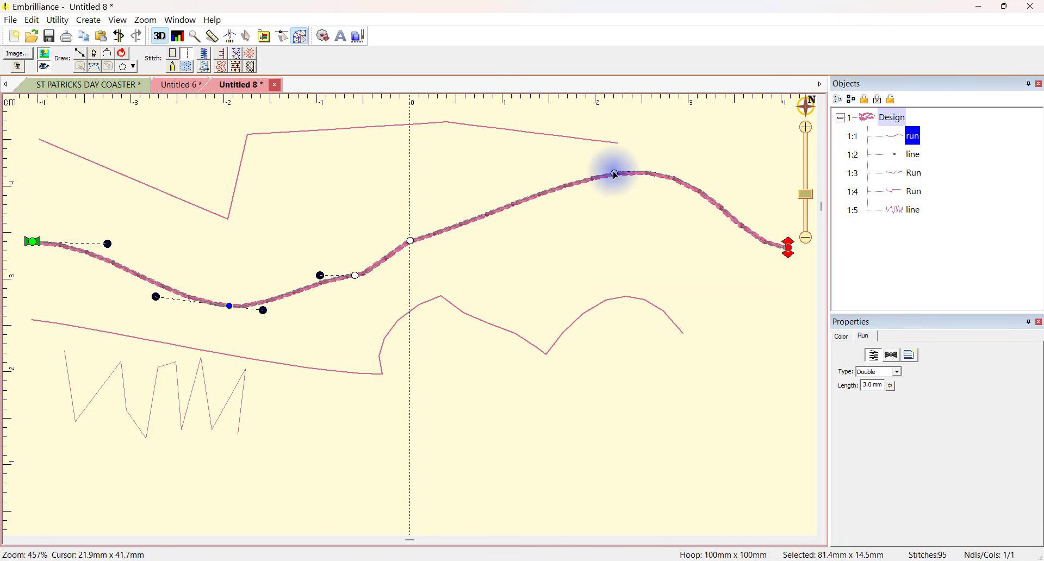
{"action": "key", "text": "Delete"}
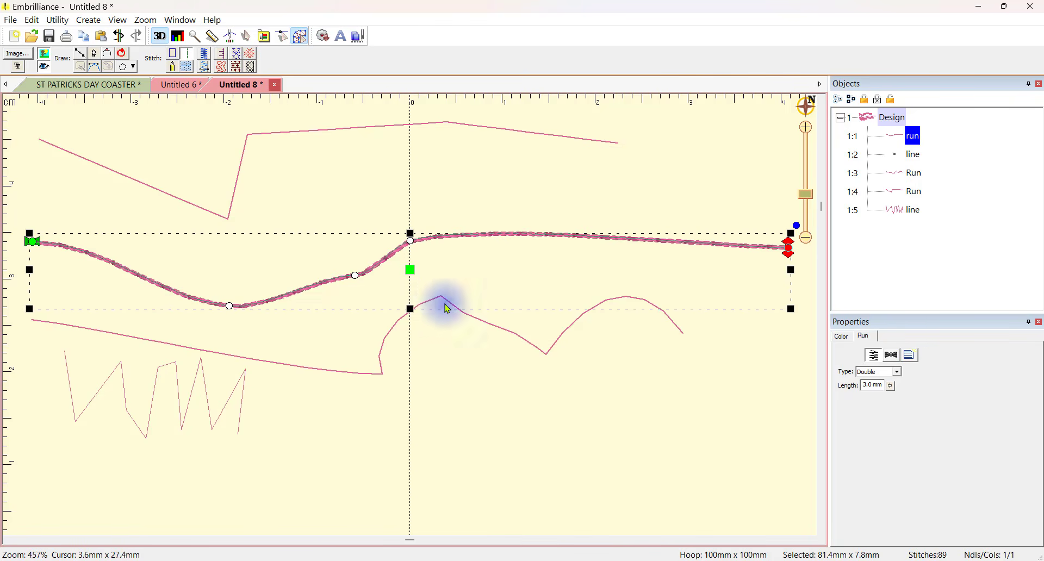
- Delete the point in the lower run line's first arch and pull a new point far downward in the same section
{"action": "left_click", "coordinate": [474, 320]}
{"action": "left_click", "coordinate": [442, 297]}
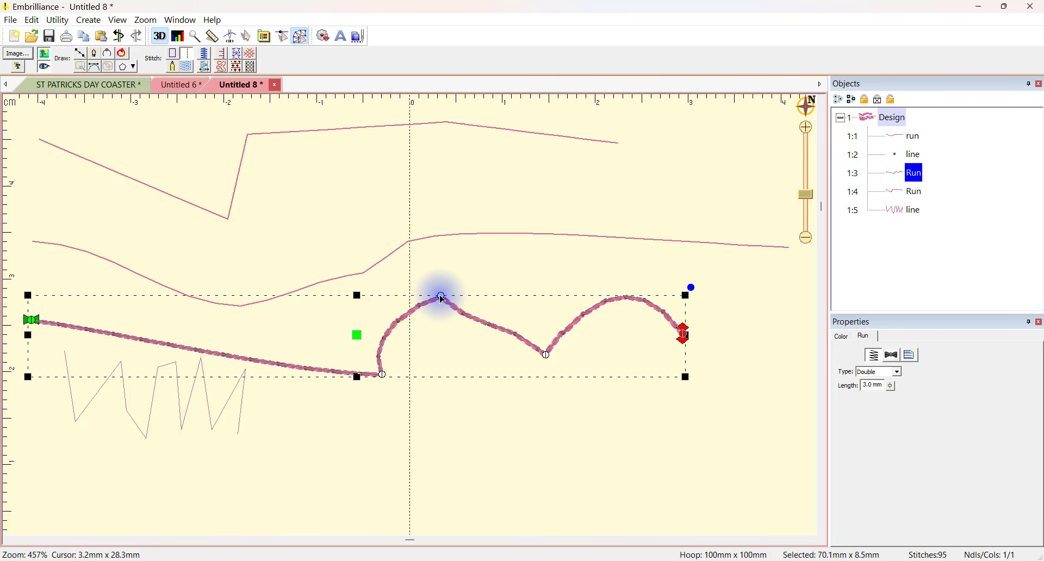
{"action": "key", "text": "Delete"}
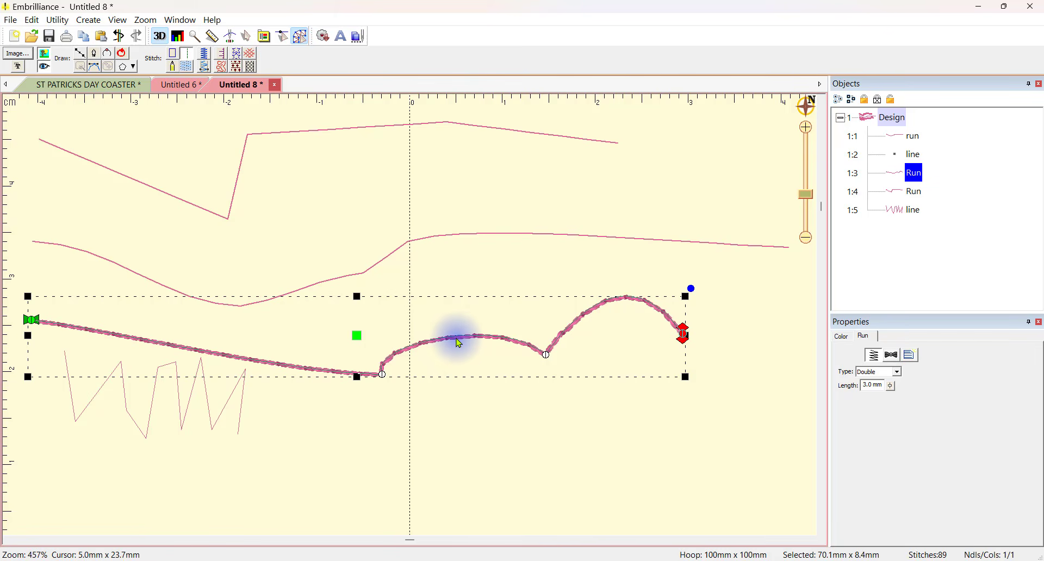
{"action": "left_click_drag", "start_coordinate": [458, 338], "coordinate": [472, 453]}
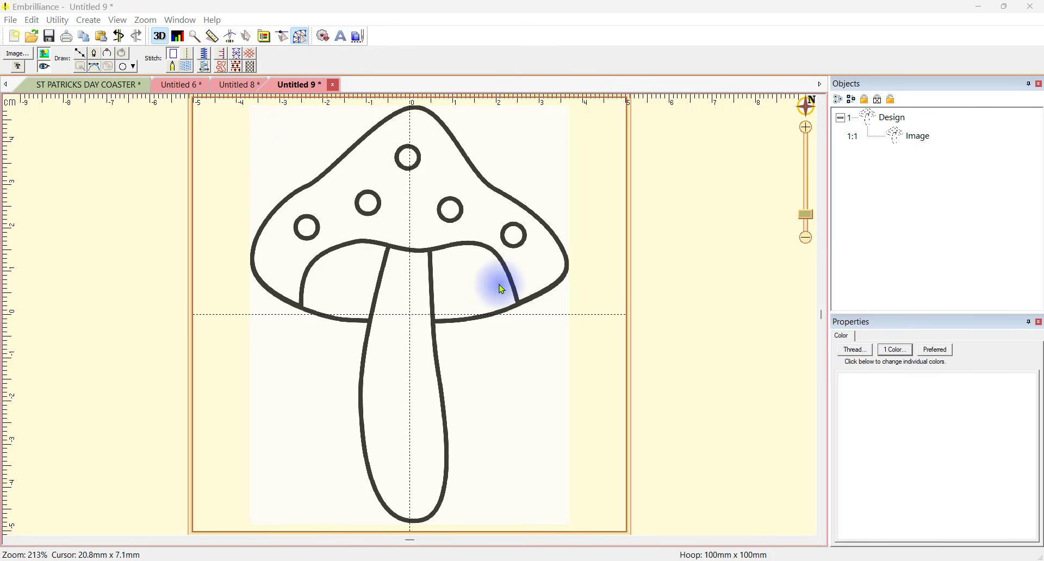
{"action": "left_click", "coordinate": [300, 38]}
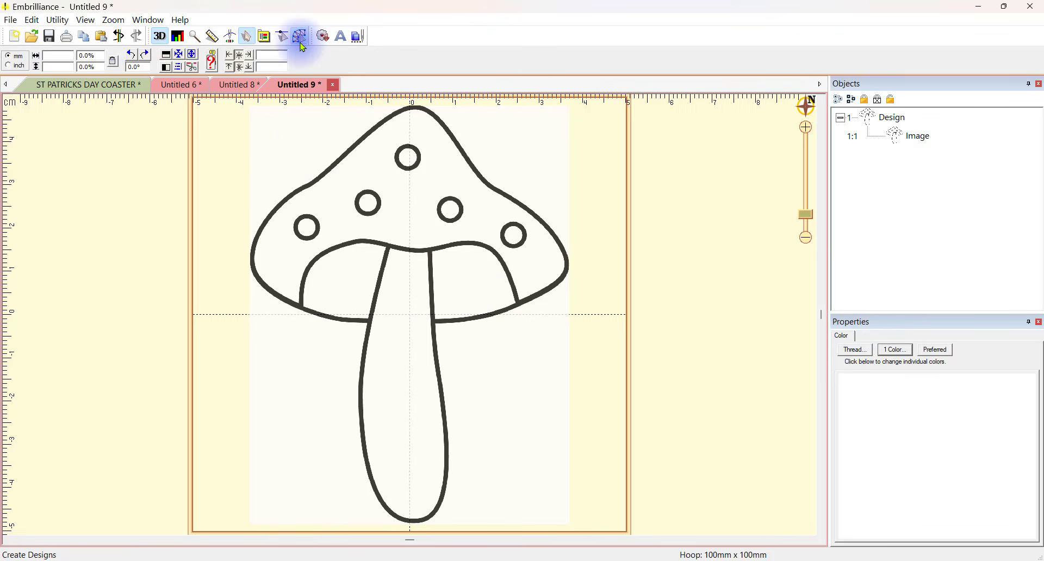
{"action": "left_click", "coordinate": [301, 38]}
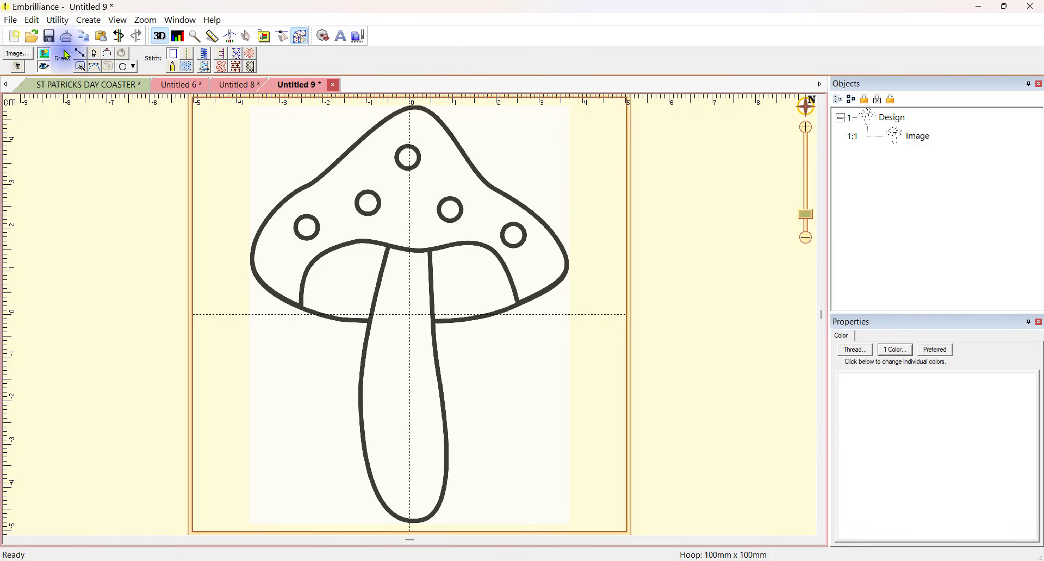
{"action": "left_click", "coordinate": [32, 57]}
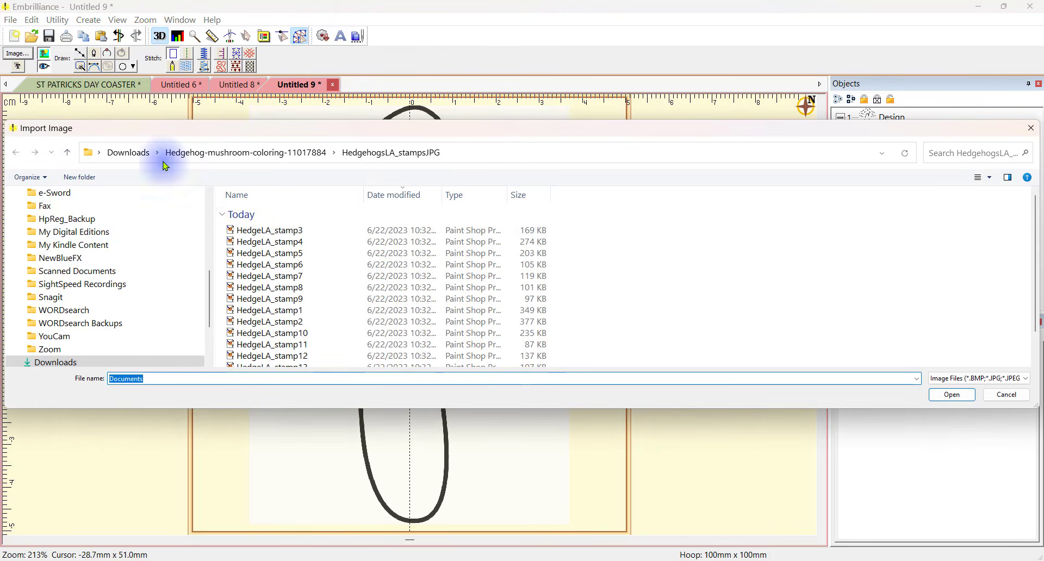
{"action": "left_click", "coordinate": [1031, 128]}
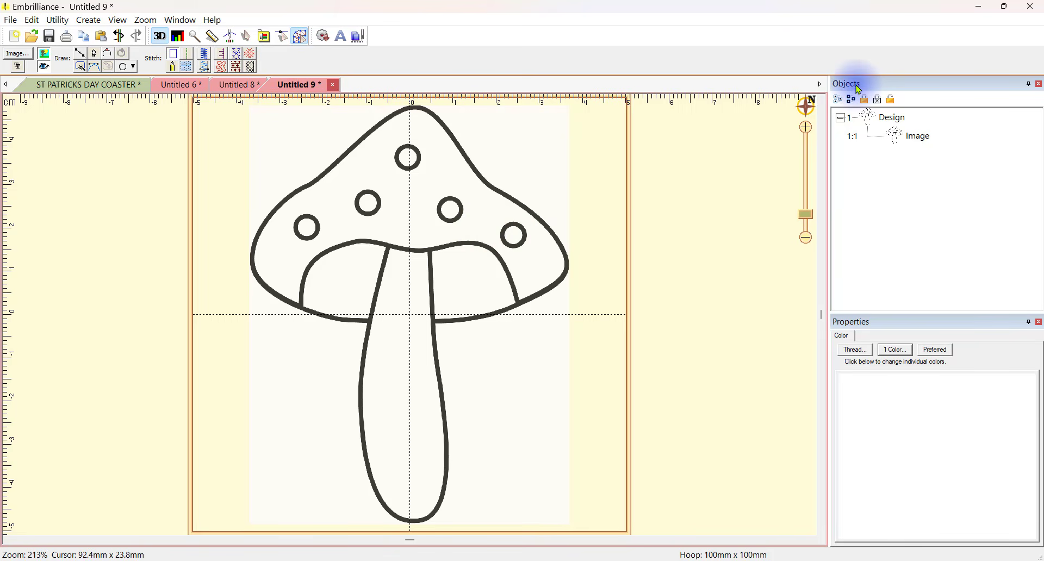
- Fade the mushroom background image by setting its transparency to 23%
{"action": "left_click", "coordinate": [920, 139]}
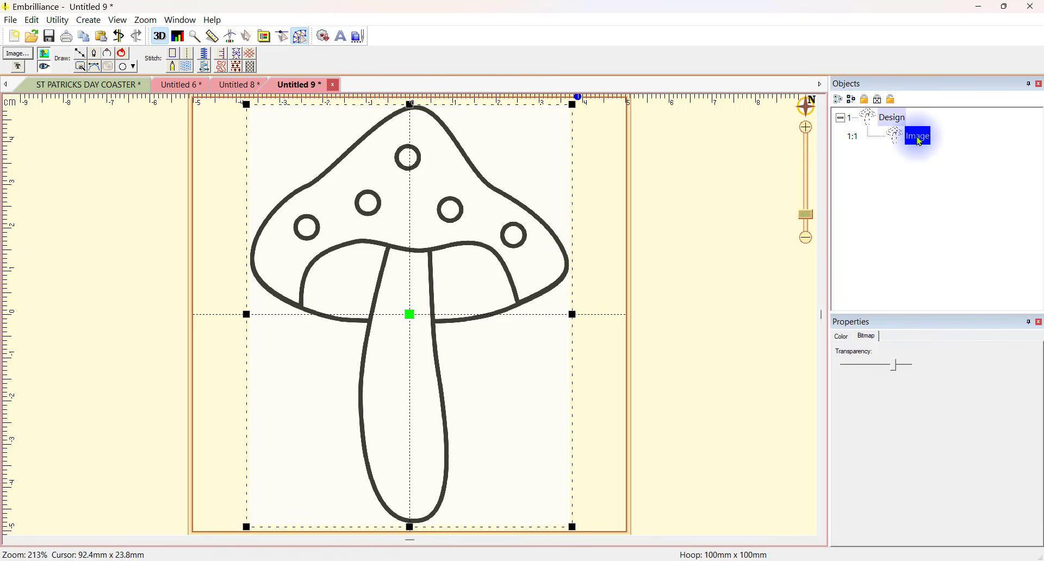
{"action": "left_click", "coordinate": [841, 341]}
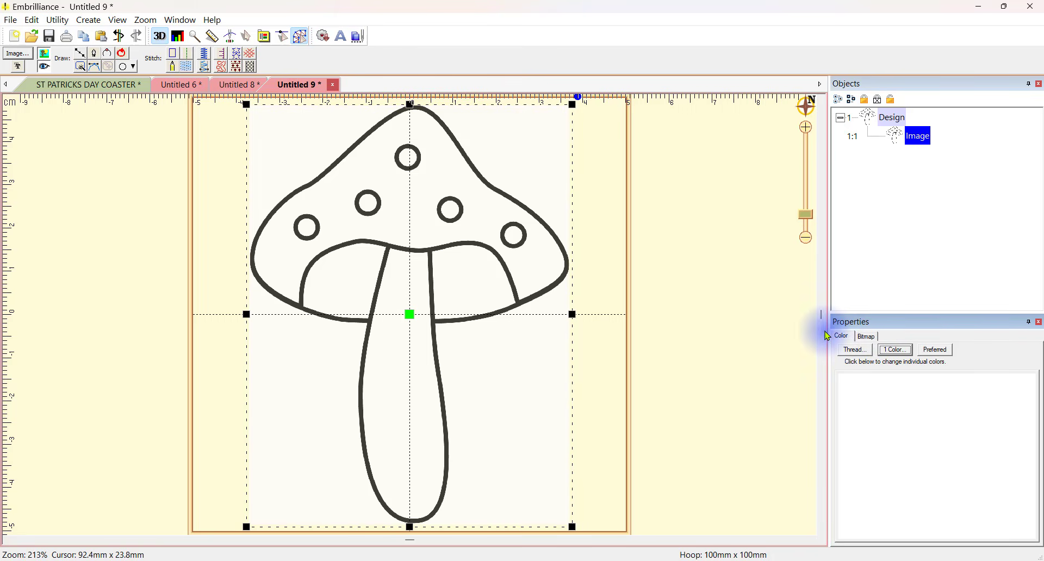
{"action": "left_click", "coordinate": [869, 338]}
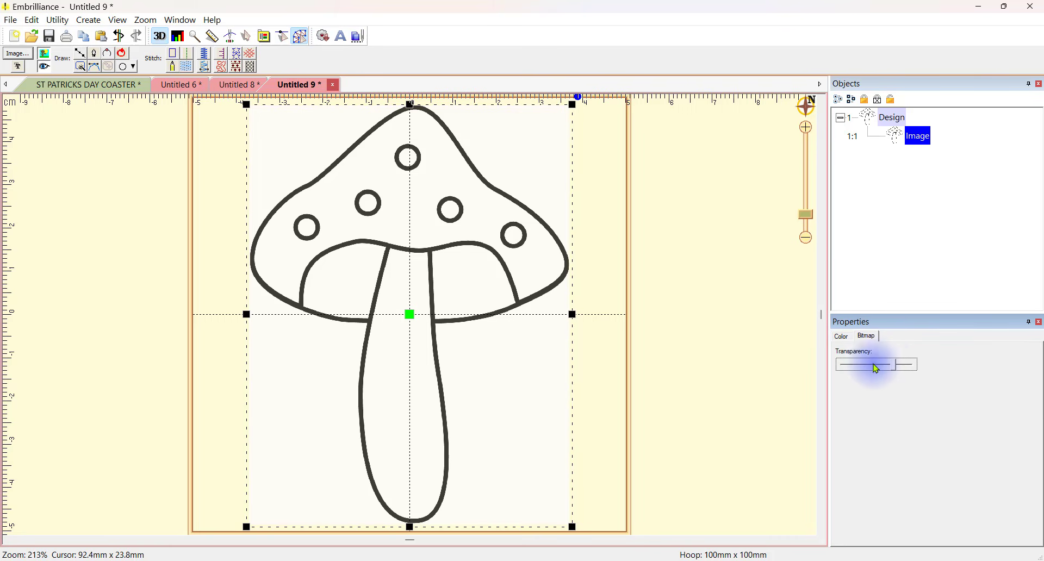
{"action": "left_click_drag", "start_coordinate": [898, 370], "coordinate": [862, 375]}
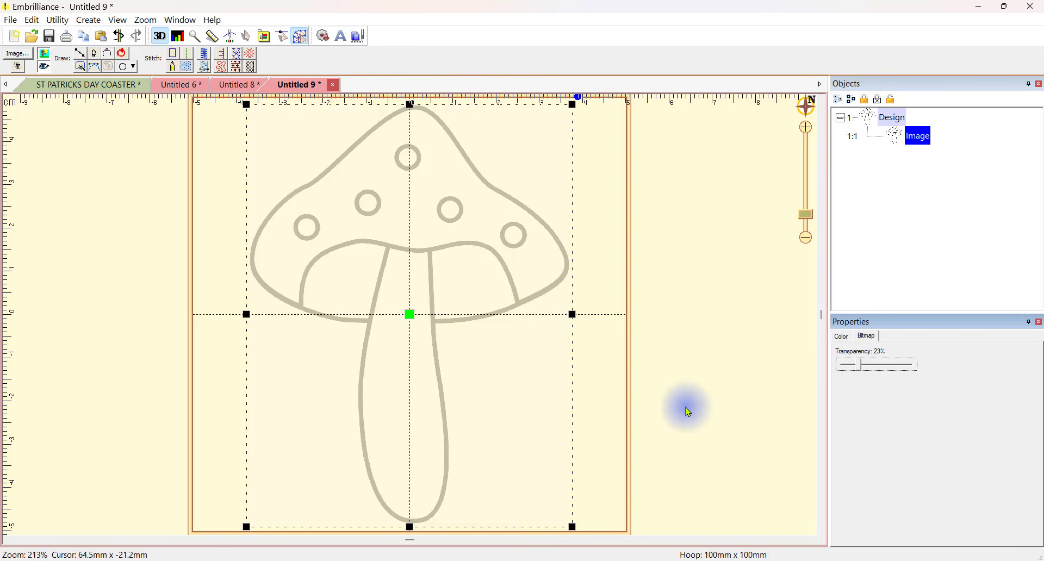
- Start a point-drawn Fill stitch object and set its thread colour to Madeira Poly 1695 Cyan
{"action": "left_click", "coordinate": [80, 54]}
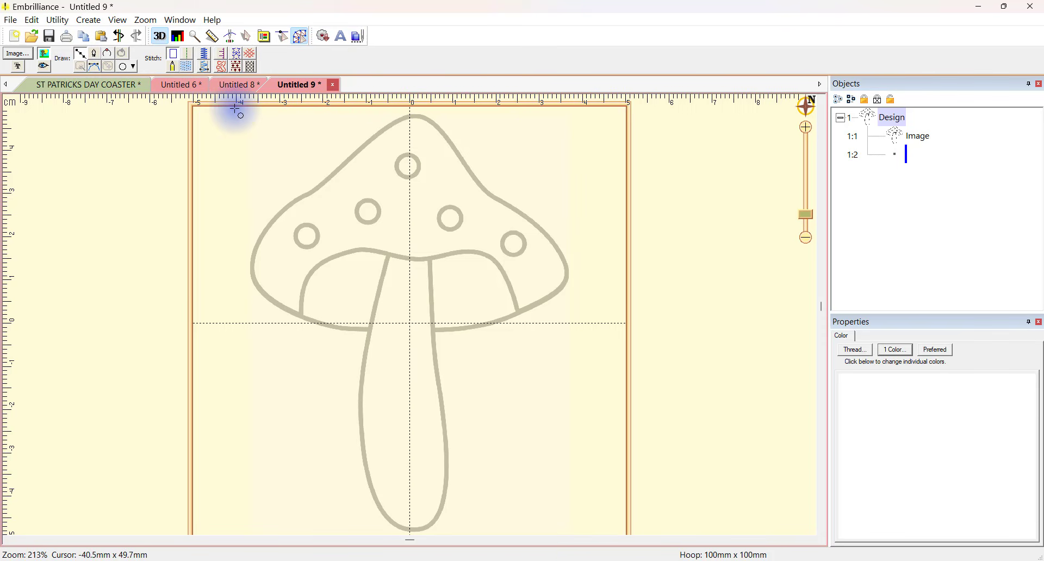
{"action": "left_click", "coordinate": [187, 67]}
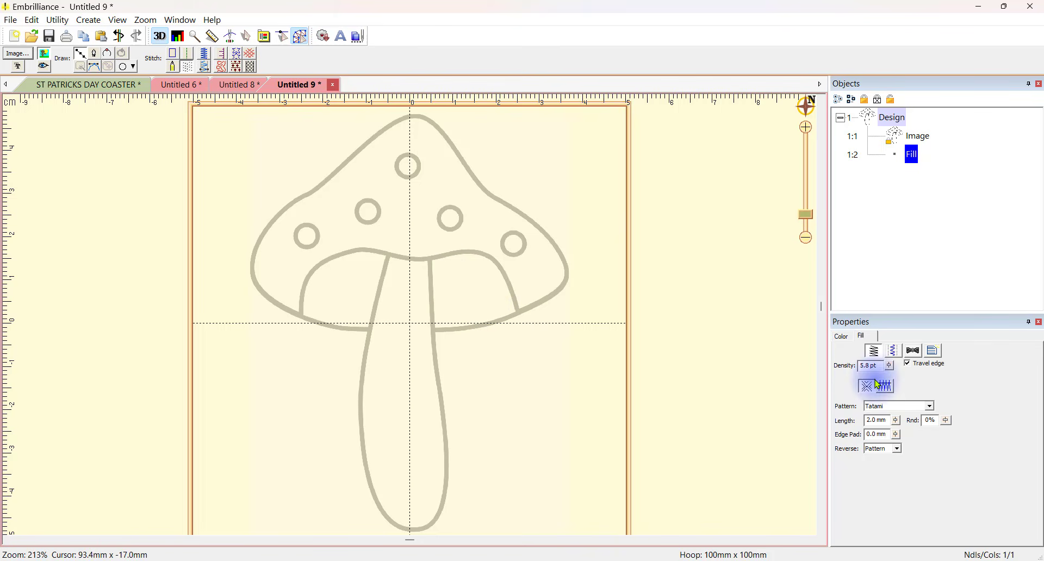
{"action": "left_click", "coordinate": [843, 337]}
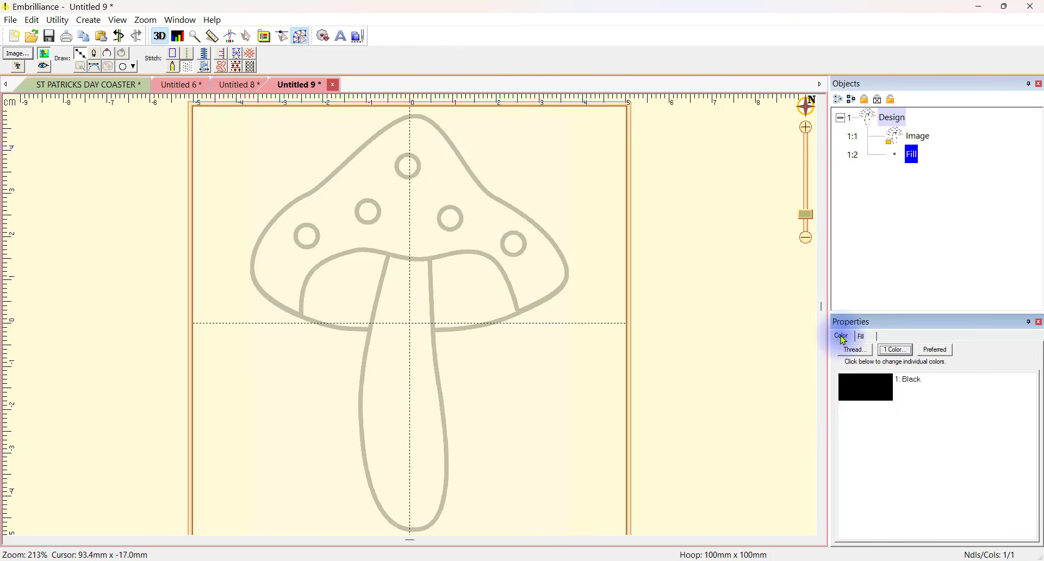
{"action": "left_click", "coordinate": [864, 393]}
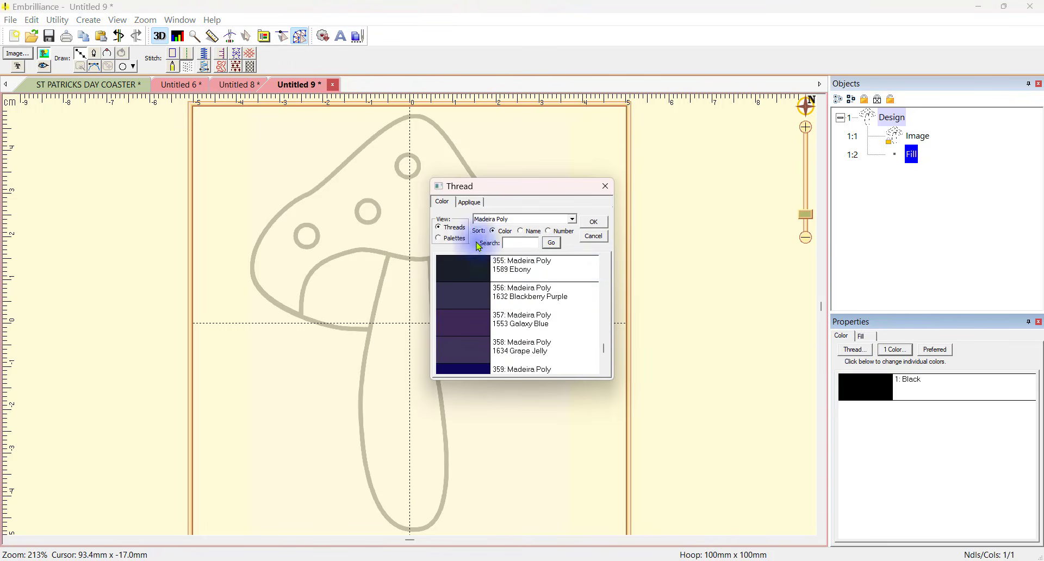
{"action": "left_click_drag", "start_coordinate": [603, 350], "coordinate": [599, 338]}
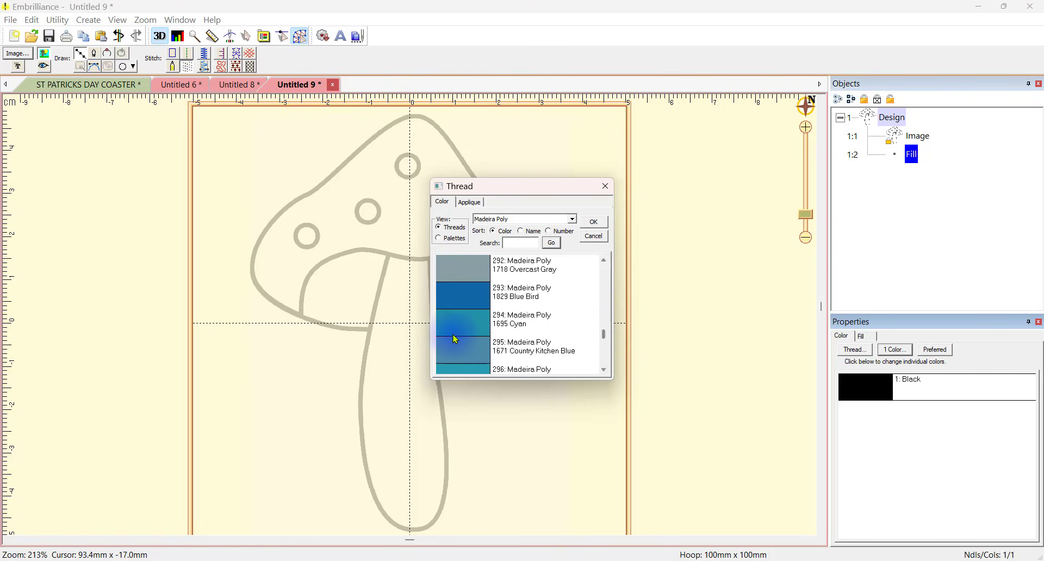
{"action": "left_click", "coordinate": [461, 327]}
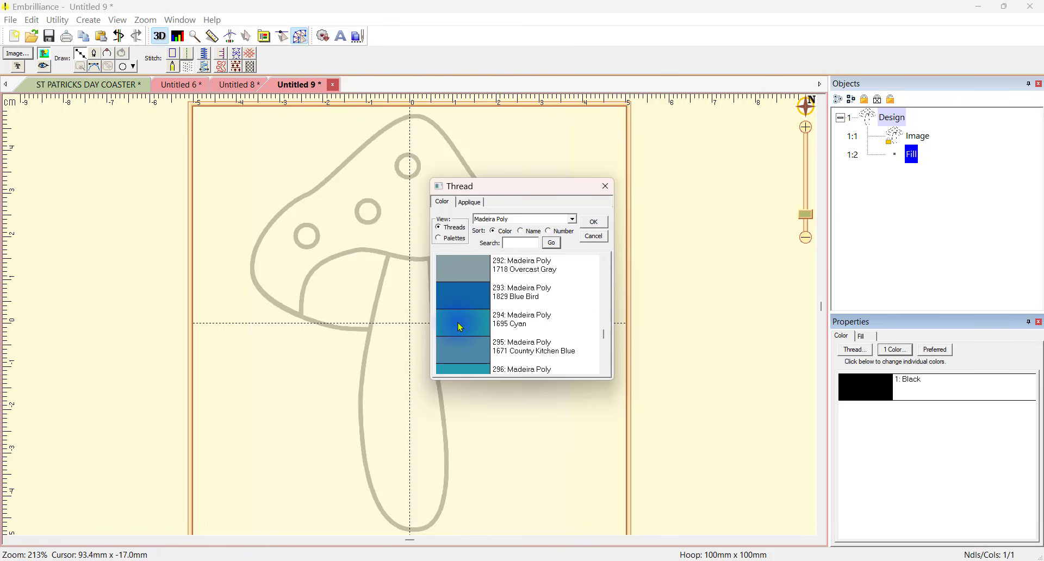
{"action": "left_click", "coordinate": [594, 222]}
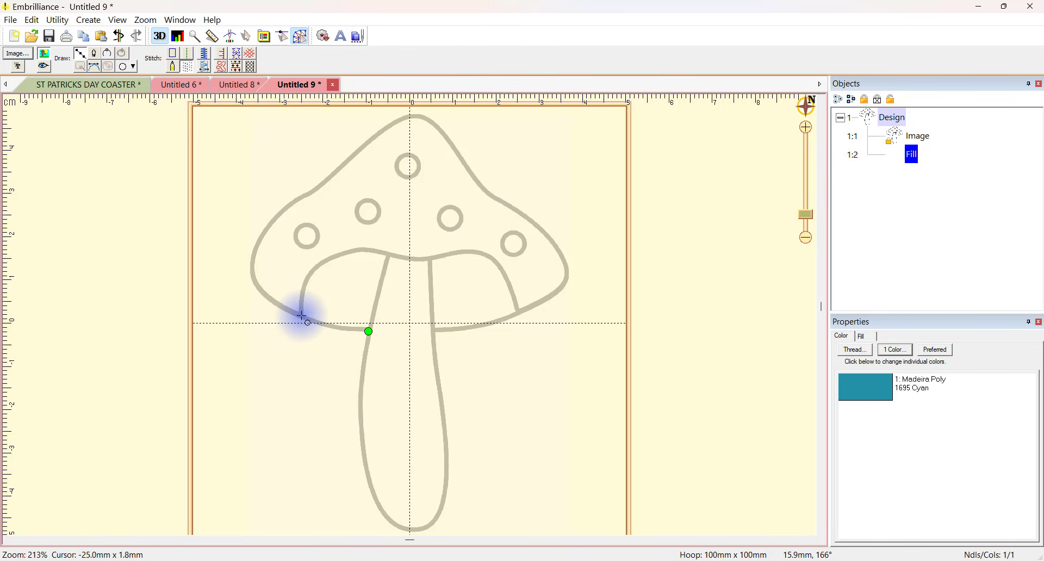
- Trace the mushroom cap's underside left of the stem with curve points and close it into a filled shape
{"action": "left_click", "coordinate": [307, 279]}
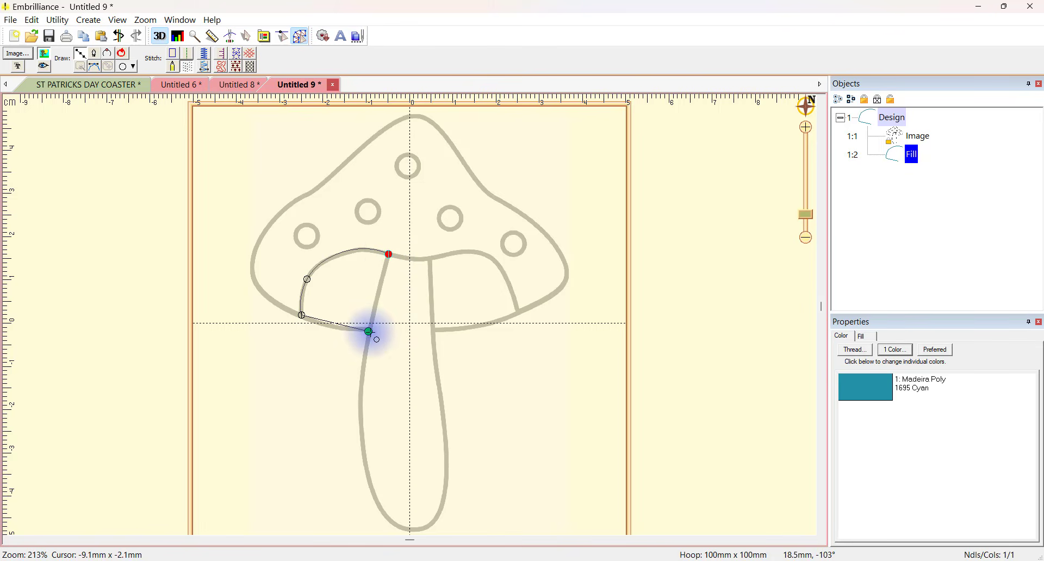
{"action": "left_click", "coordinate": [124, 59]}
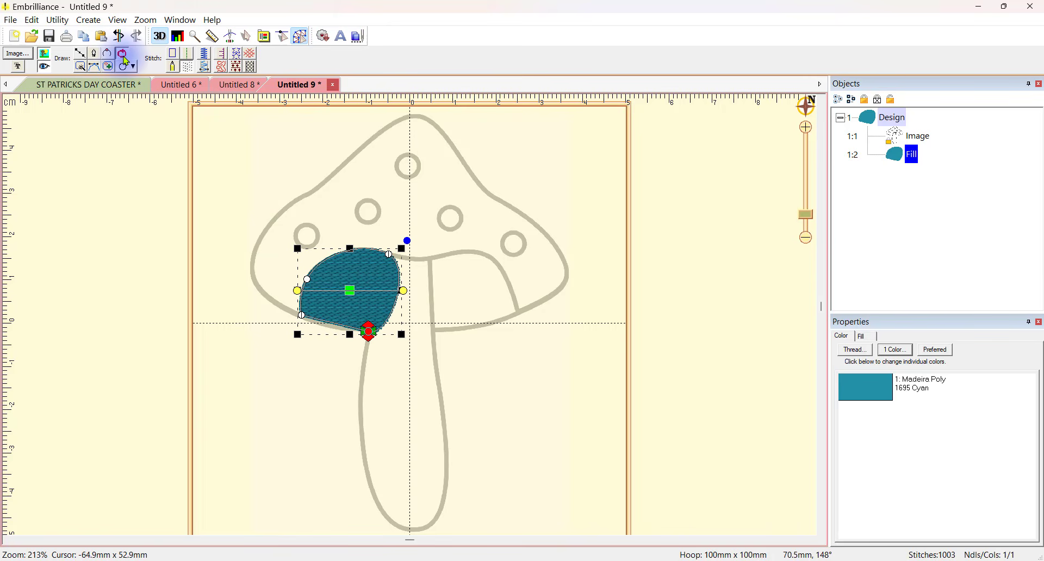
- Undo the rounded fill and retrace the cap's underside left of the stem with a straight stem edge, closed and set to Fill stitch
{"action": "left_click", "coordinate": [118, 36]}
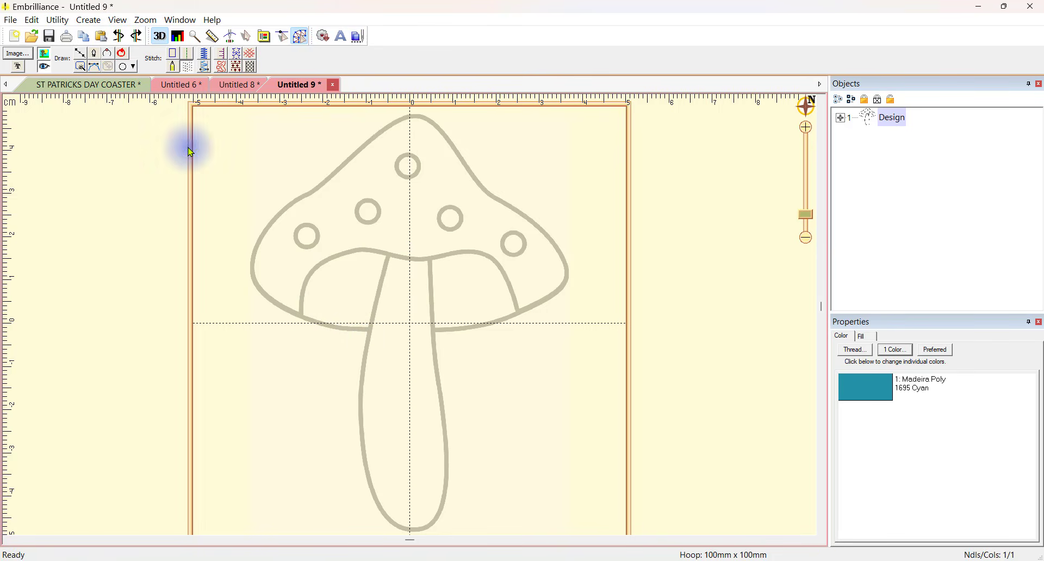
{"action": "left_click", "coordinate": [80, 56]}
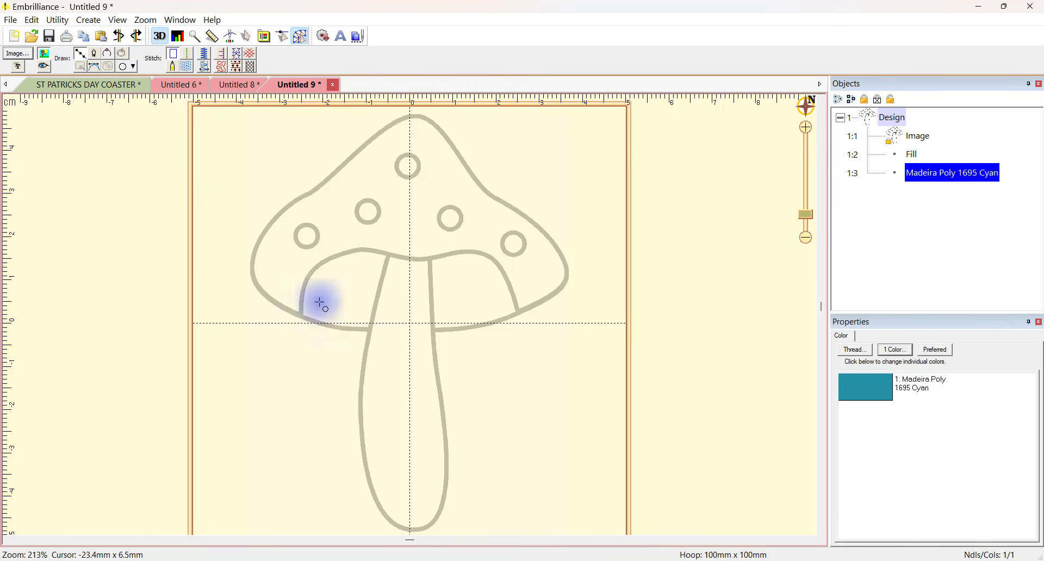
{"action": "left_click", "coordinate": [370, 329]}
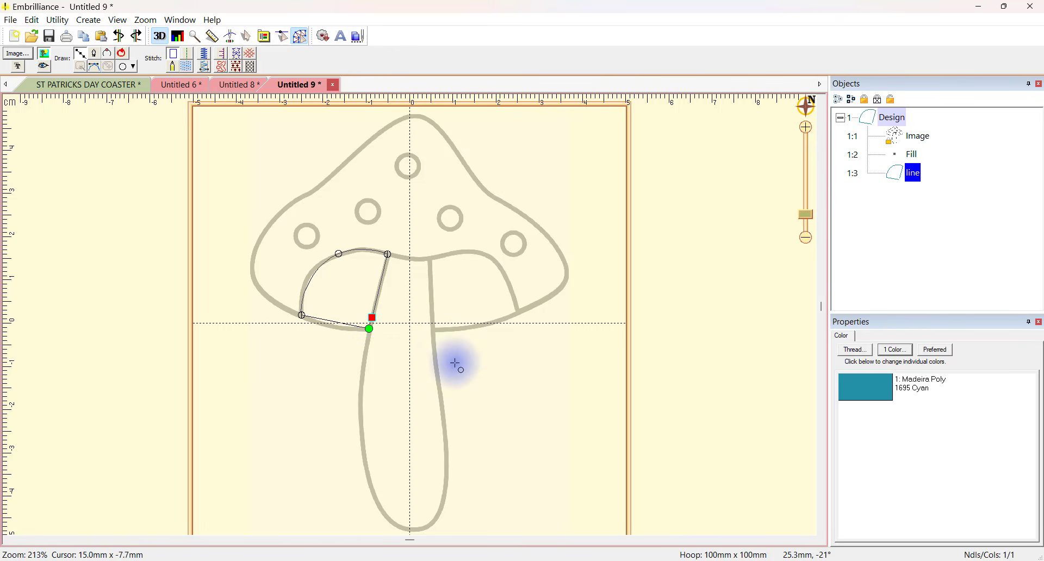
{"action": "left_click", "coordinate": [122, 54]}
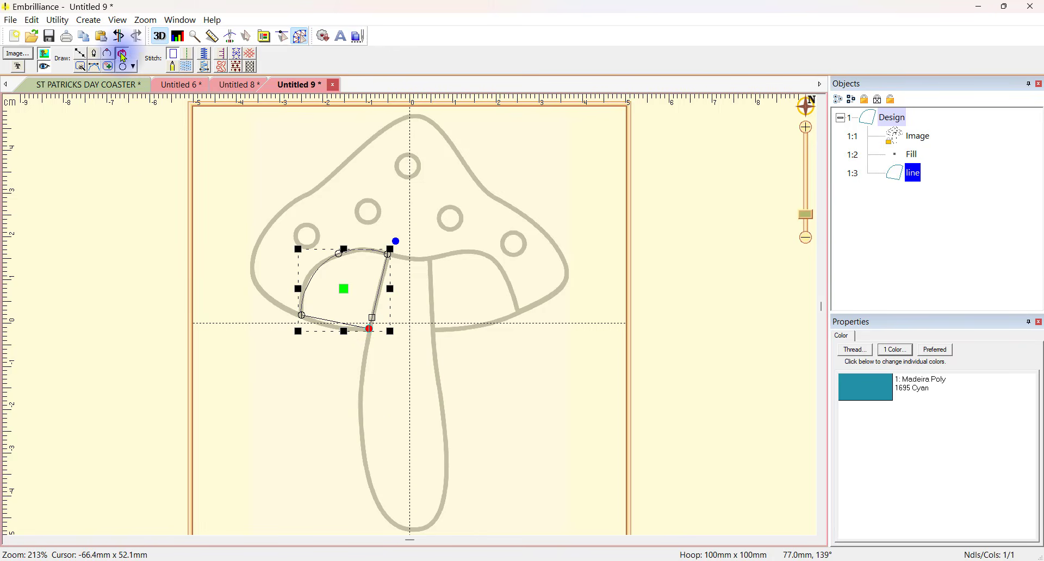
{"action": "left_click", "coordinate": [187, 68]}
{"action": "left_click", "coordinate": [704, 328]}
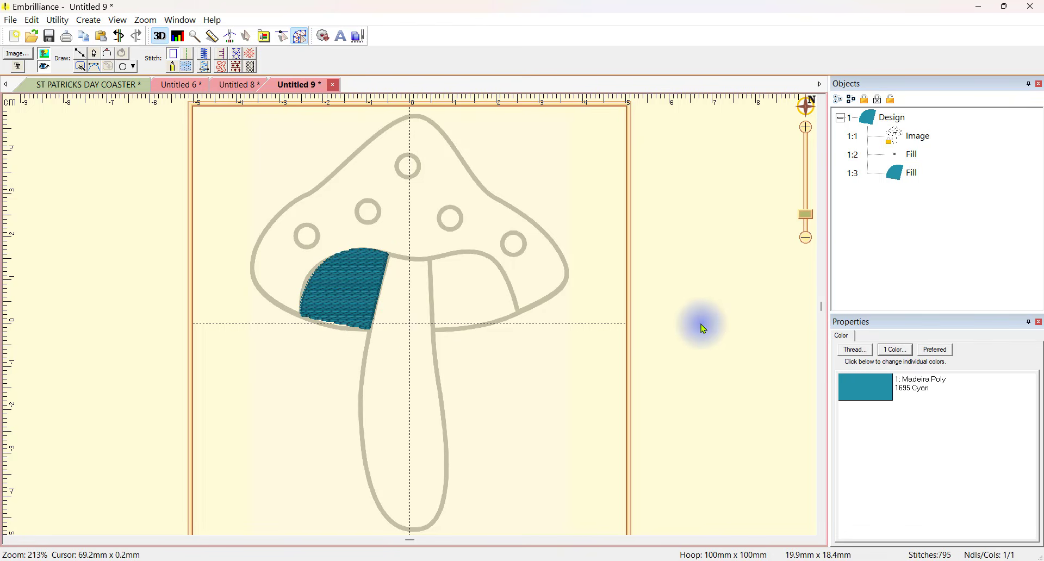
- In flat stitch view, add a curve point to the left fill's lower edge and pull it outward onto the drawn line
{"action": "left_click", "coordinate": [338, 302]}
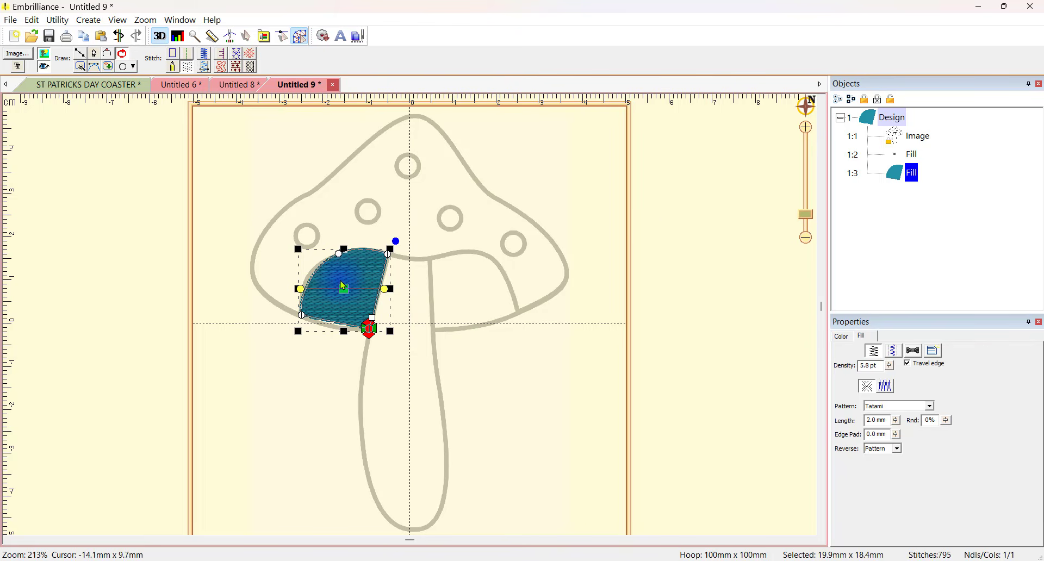
{"action": "left_click", "coordinate": [159, 40]}
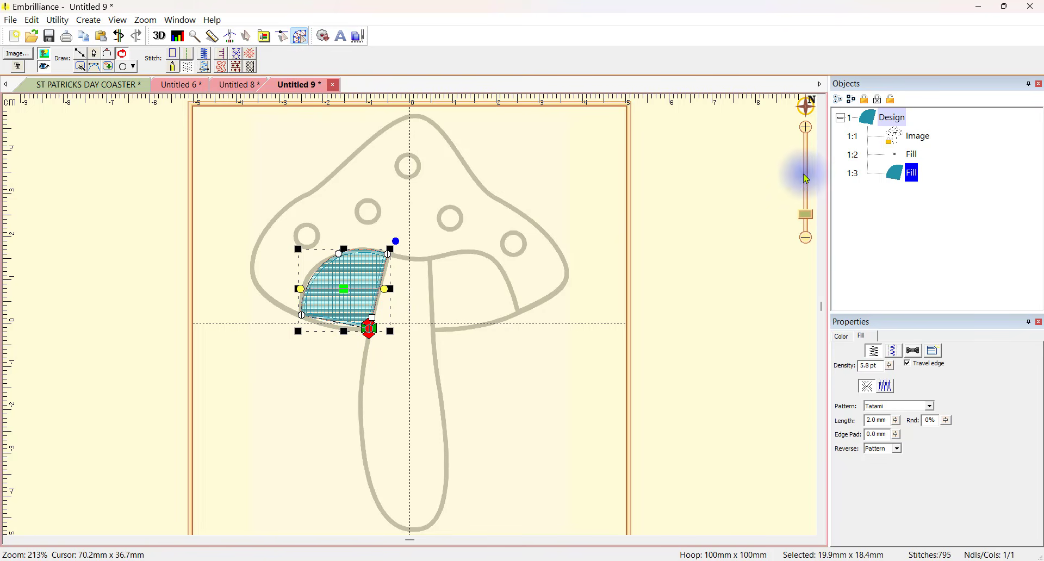
{"action": "mouse_move", "coordinate": [805, 109]}
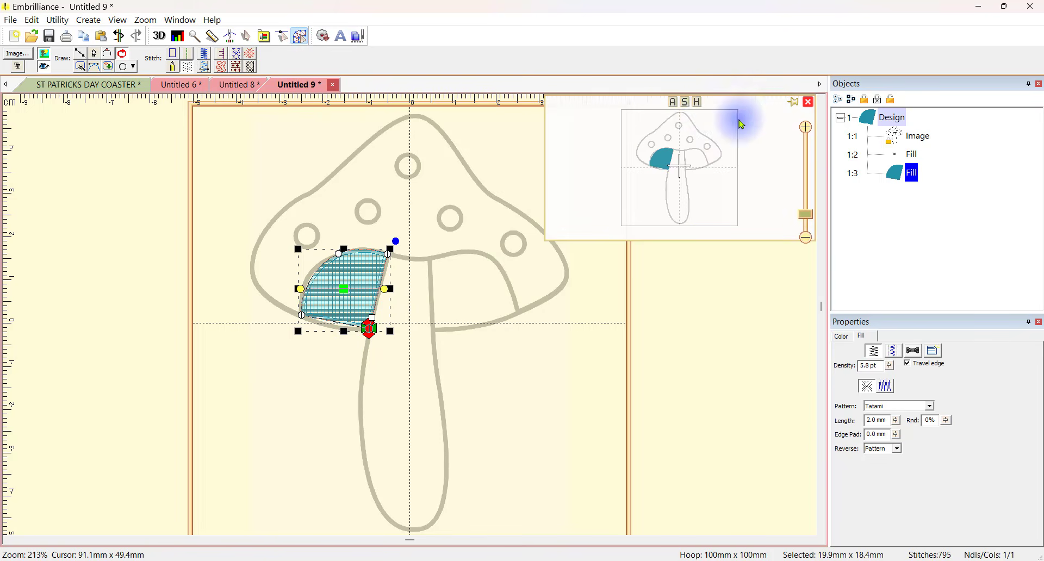
{"action": "left_click", "coordinate": [687, 102]}
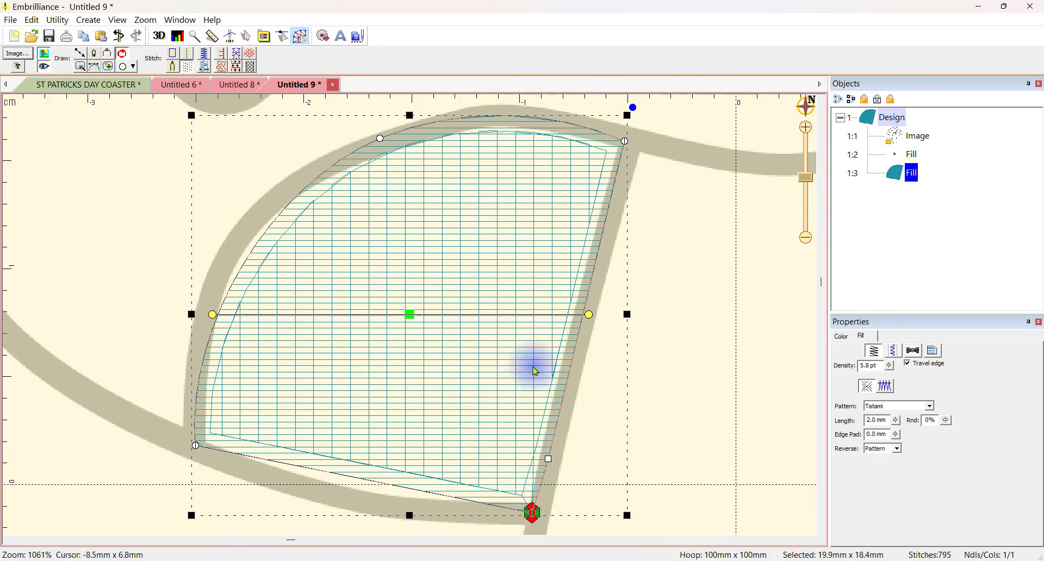
{"action": "left_click", "coordinate": [387, 483]}
{"action": "left_click", "coordinate": [386, 484]}
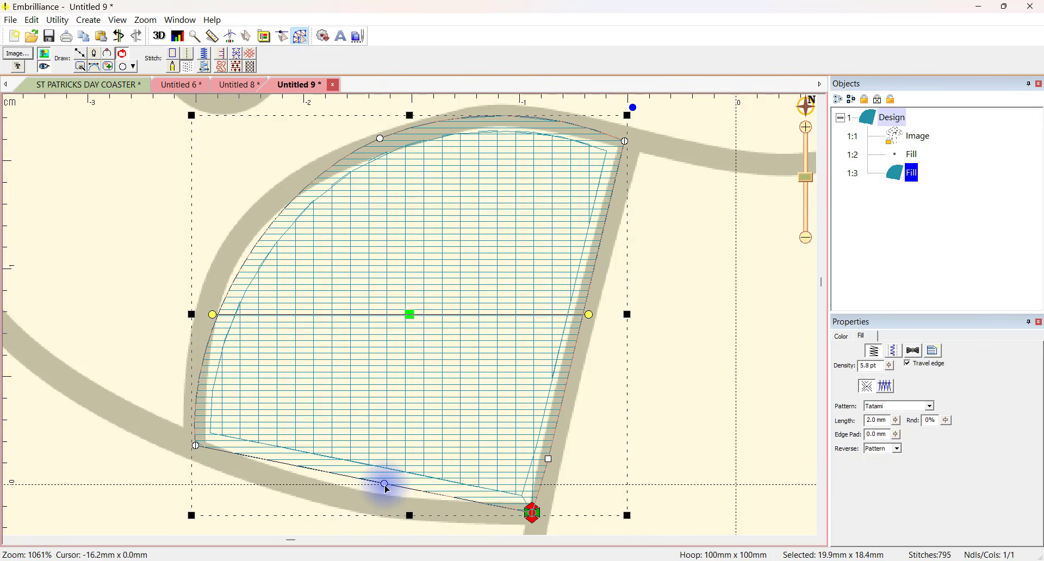
{"action": "left_click_drag", "start_coordinate": [387, 490], "coordinate": [374, 509]}
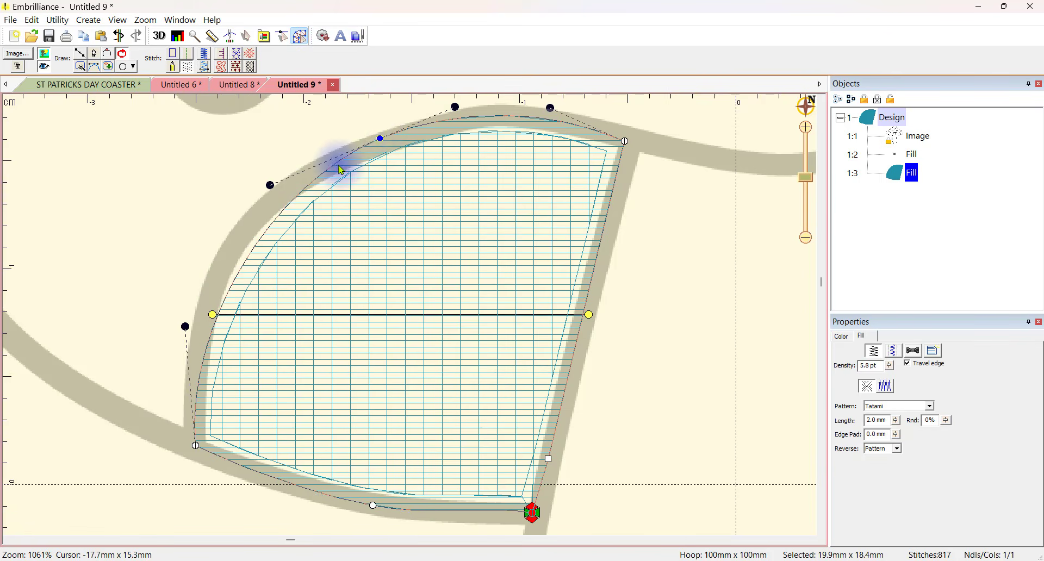
- Reshape the left fill's upper curve by adjusting its point and handles and adding curve points along the mushroom outline
{"action": "left_click_drag", "start_coordinate": [284, 199], "coordinate": [240, 167]}
{"action": "left_click_drag", "start_coordinate": [385, 143], "coordinate": [392, 146]}
{"action": "left_click_drag", "start_coordinate": [468, 127], "coordinate": [467, 118]}
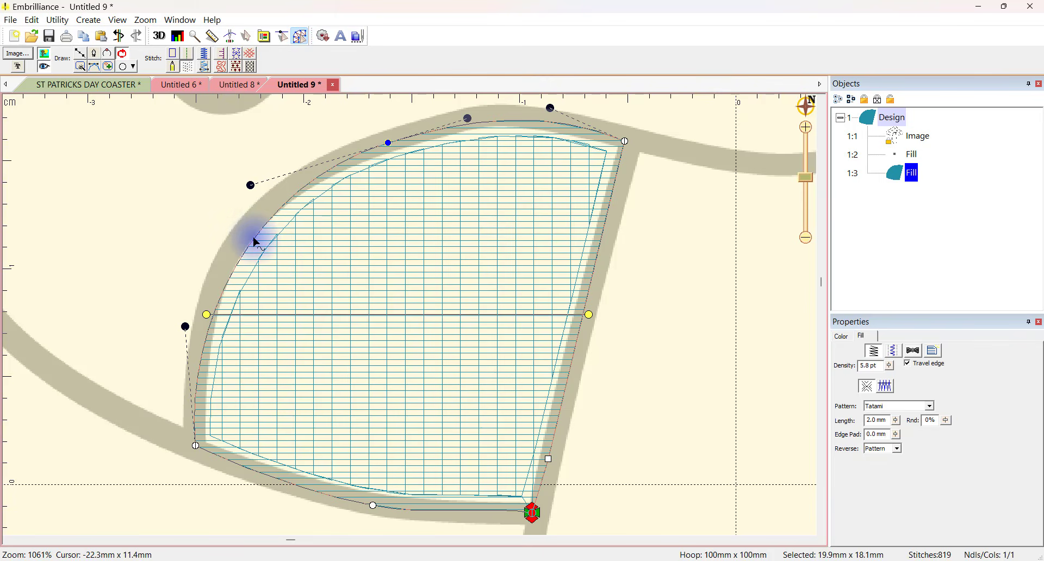
{"action": "left_click_drag", "start_coordinate": [255, 239], "coordinate": [247, 234]}
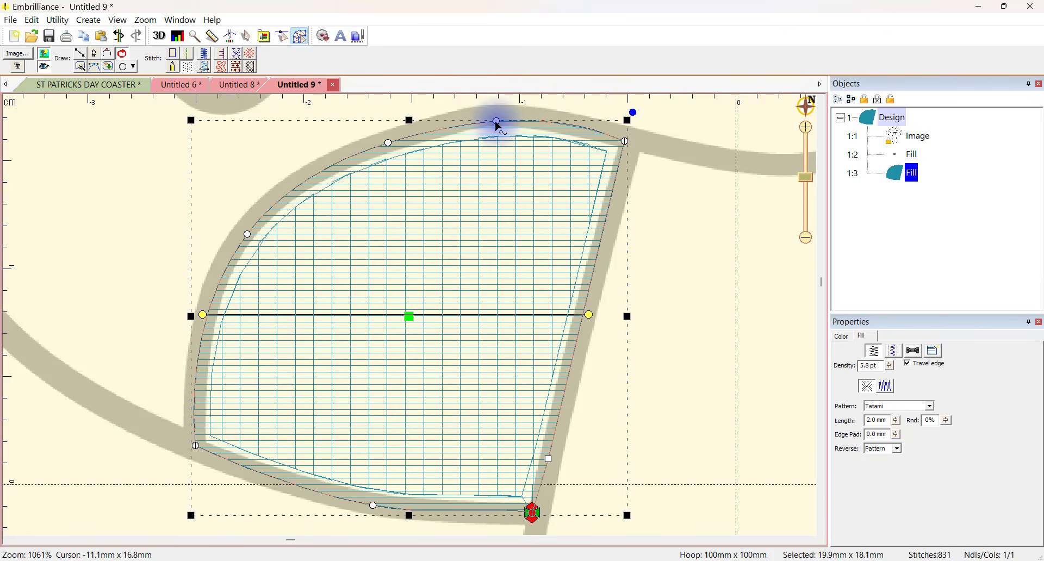
- Preview the left underside fill in 3D and return to the flat stitch view
{"action": "left_click", "coordinate": [683, 200]}
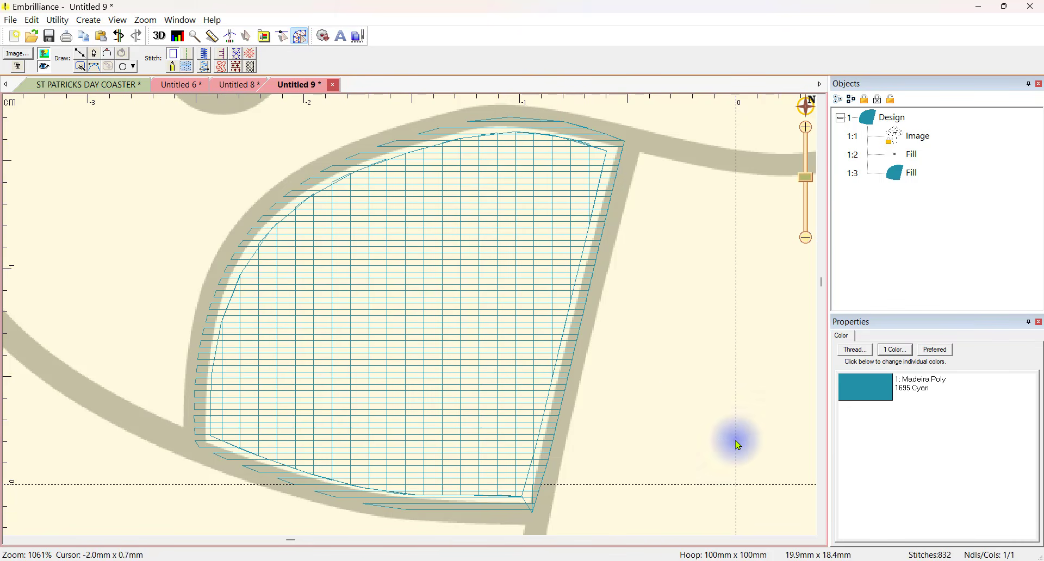
{"action": "left_click", "coordinate": [167, 36]}
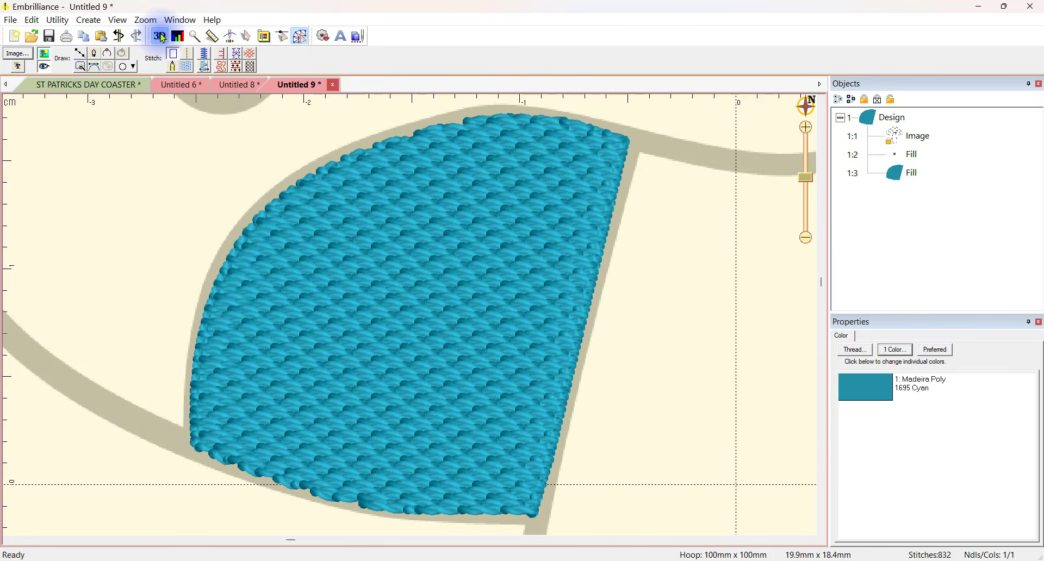
{"action": "left_click", "coordinate": [161, 36]}
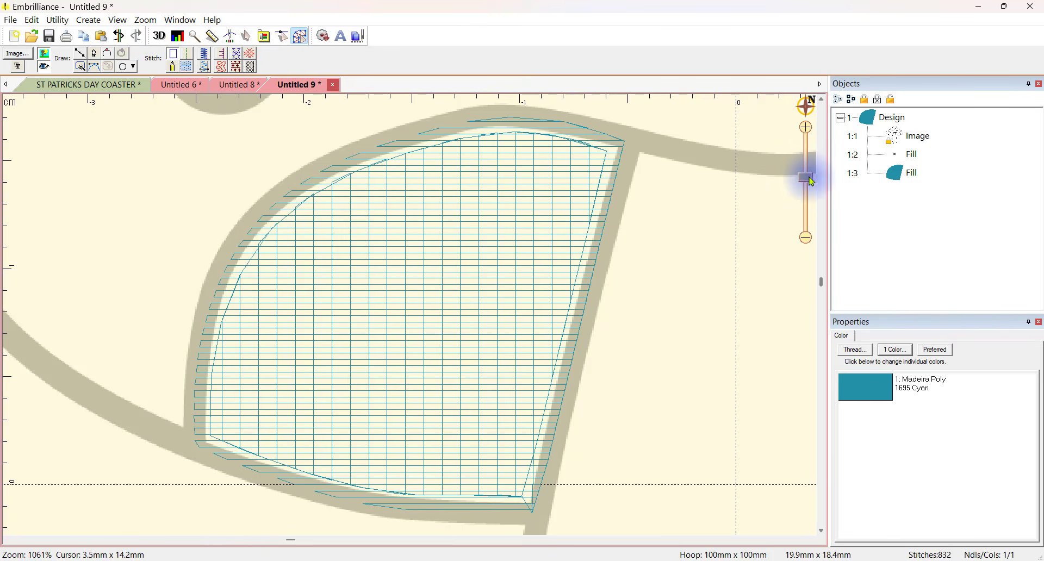
- Trace the cap's underside right of the stem as a new Fill object with curved outer edges and a straight stem edge, and close it
{"action": "left_click_drag", "start_coordinate": [808, 179], "coordinate": [806, 195]}
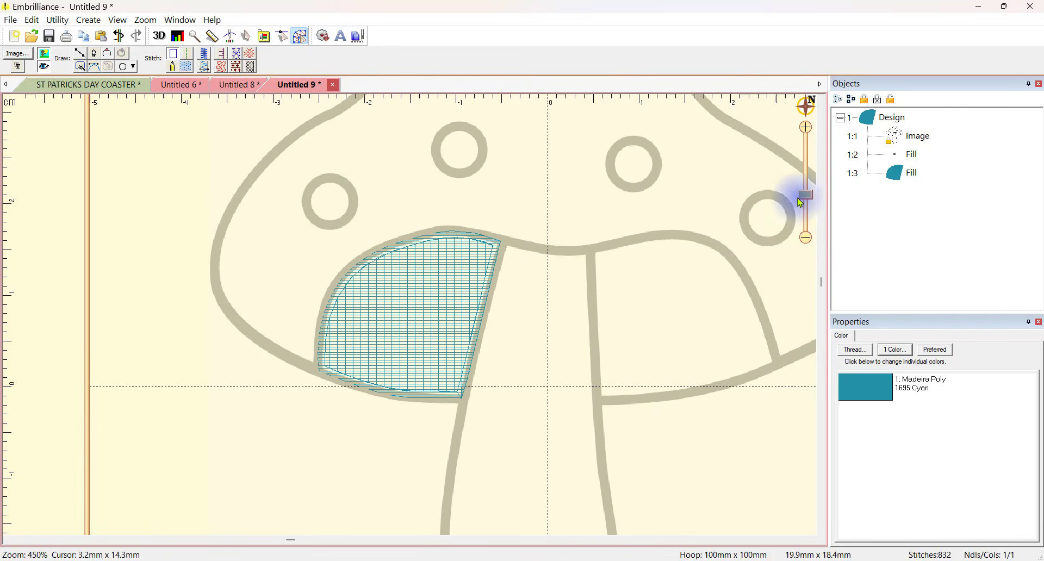
{"action": "left_click", "coordinate": [81, 55]}
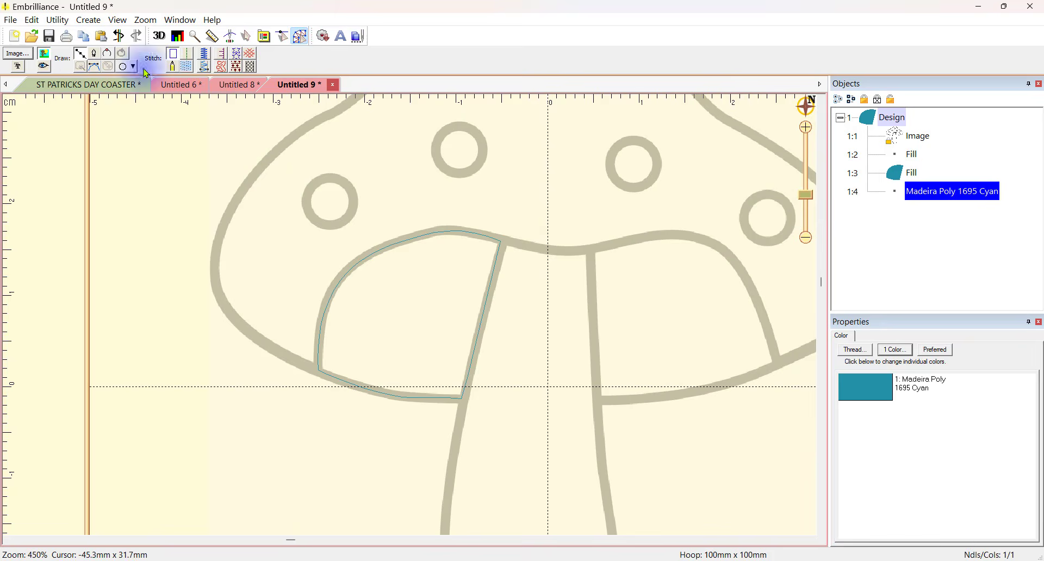
{"action": "left_click", "coordinate": [190, 70]}
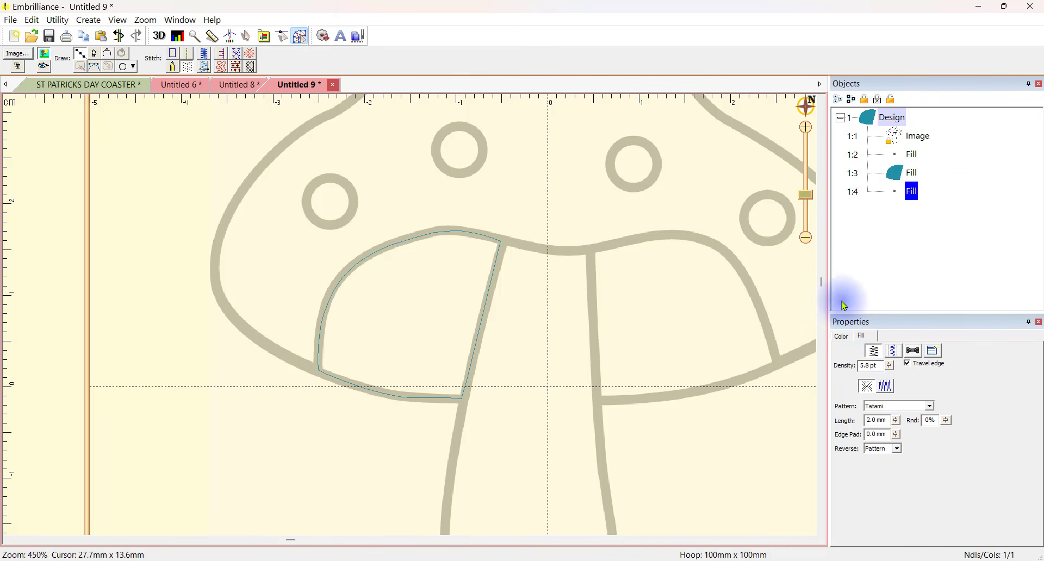
{"action": "left_click", "coordinate": [841, 336]}
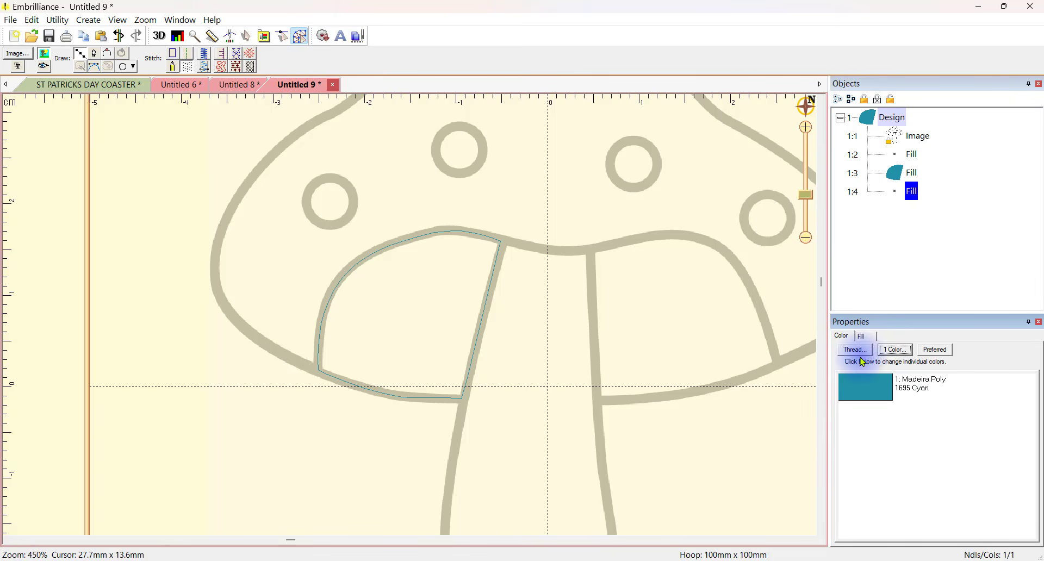
{"action": "left_click", "coordinate": [592, 252]}
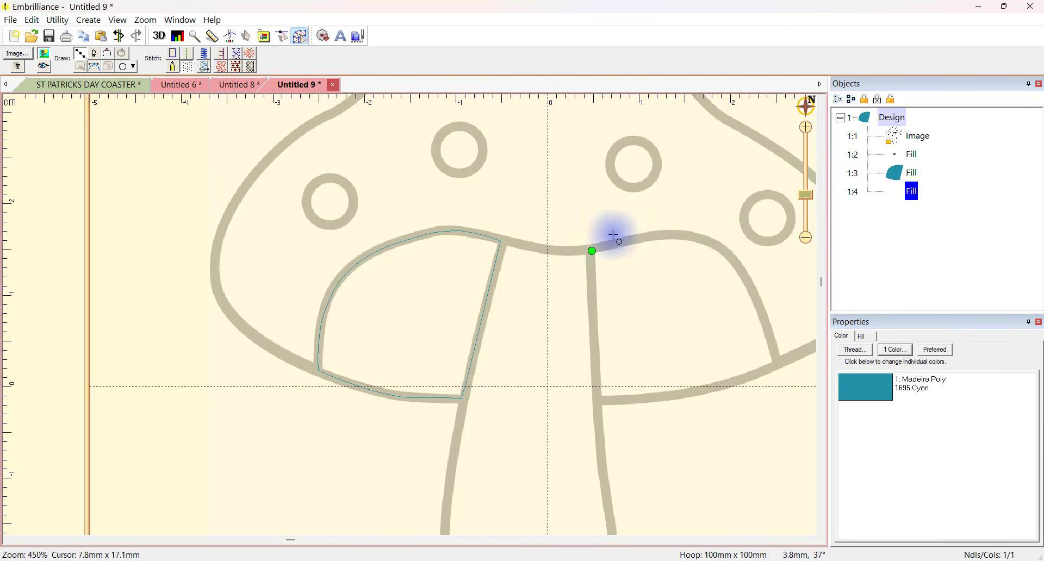
{"action": "left_click", "coordinate": [754, 287]}
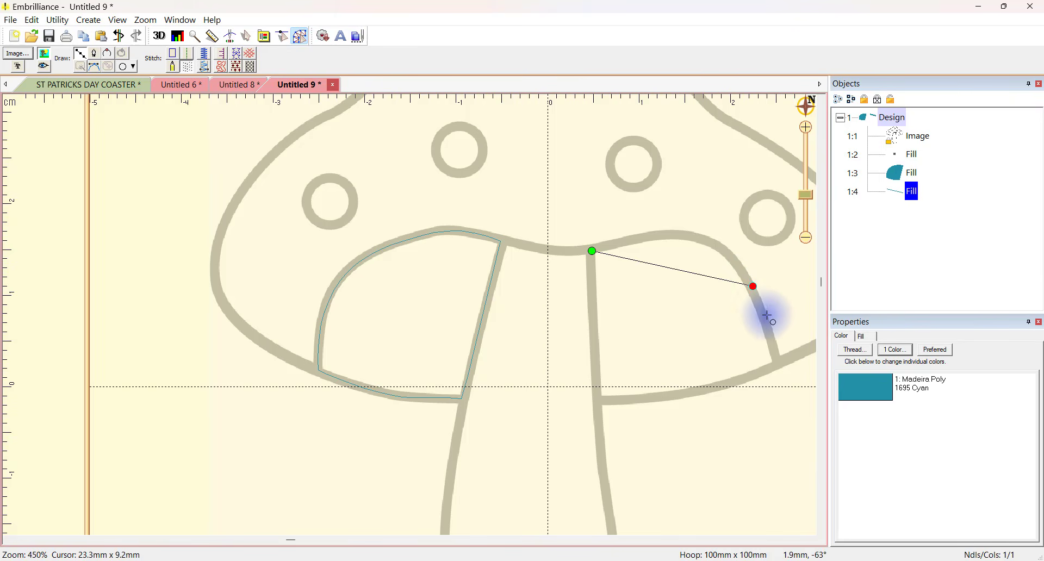
{"action": "left_click", "coordinate": [779, 364]}
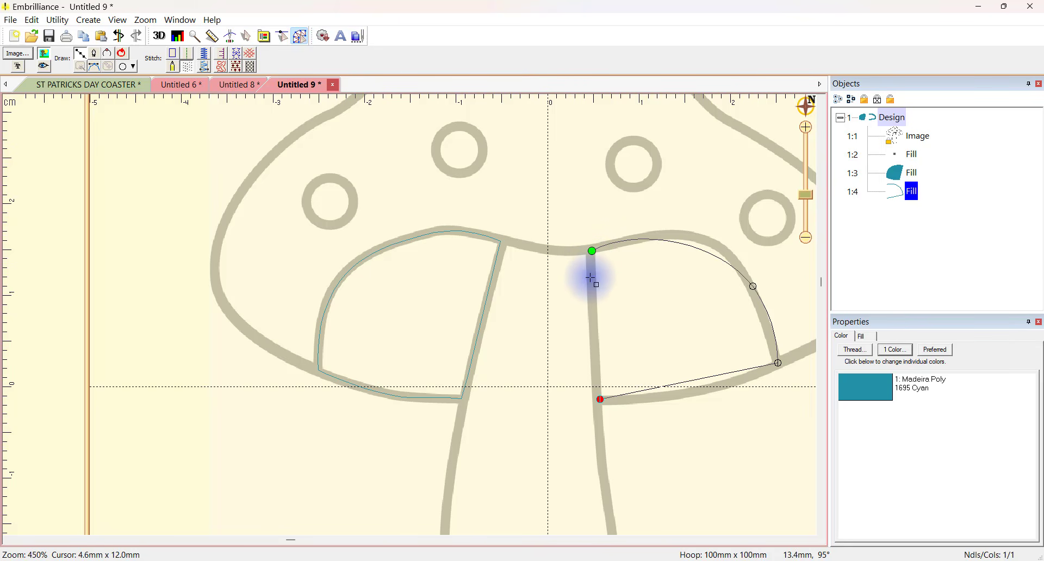
{"action": "left_click", "coordinate": [121, 58]}
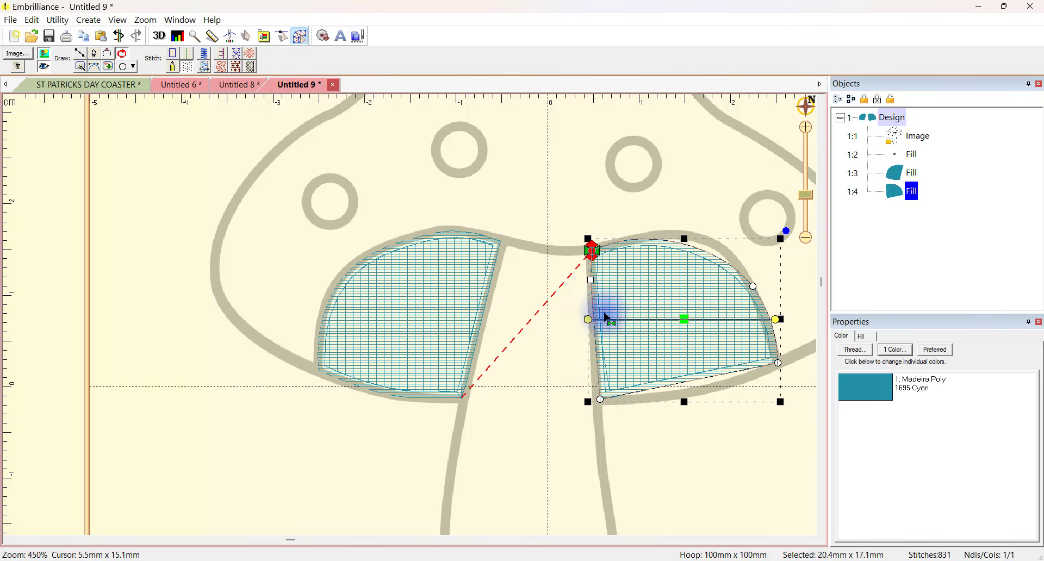
- Move the right fill's start marker to its lower stem corner and bend its upper curve onto the drawn outline
{"action": "left_click_drag", "start_coordinate": [594, 247], "coordinate": [588, 366]}
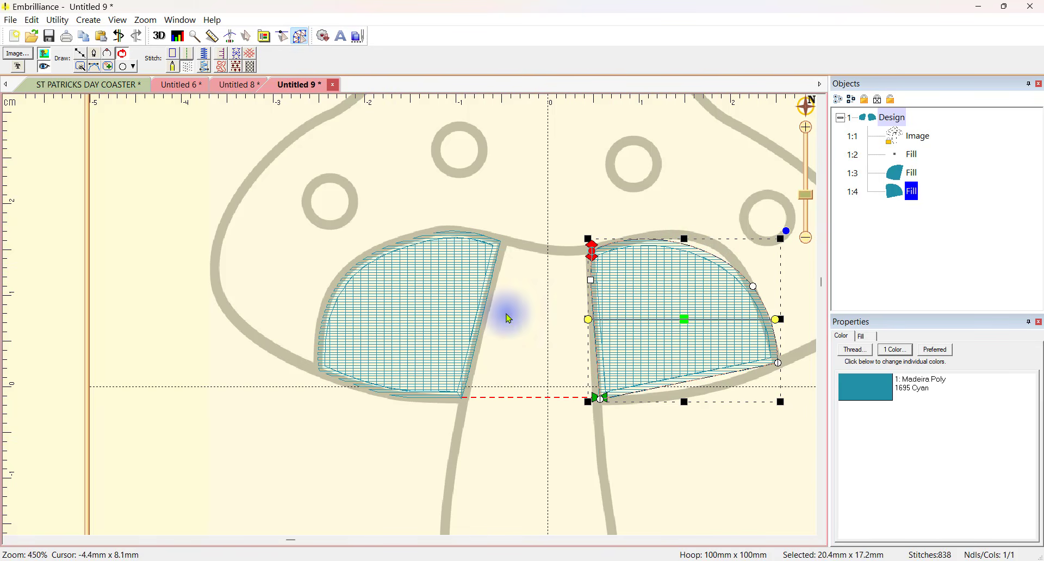
{"action": "left_click", "coordinate": [477, 310]}
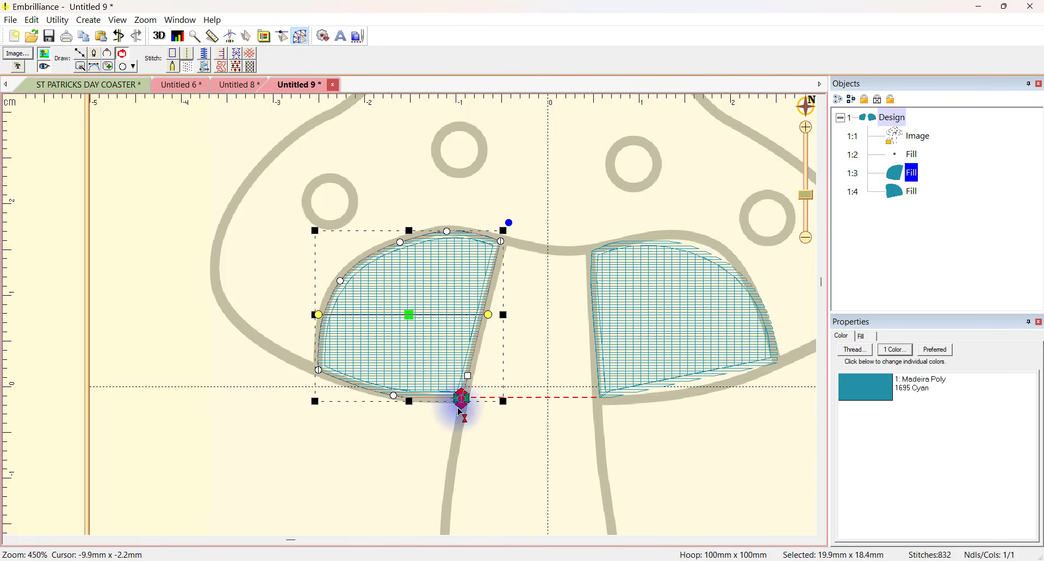
{"action": "left_click", "coordinate": [675, 246]}
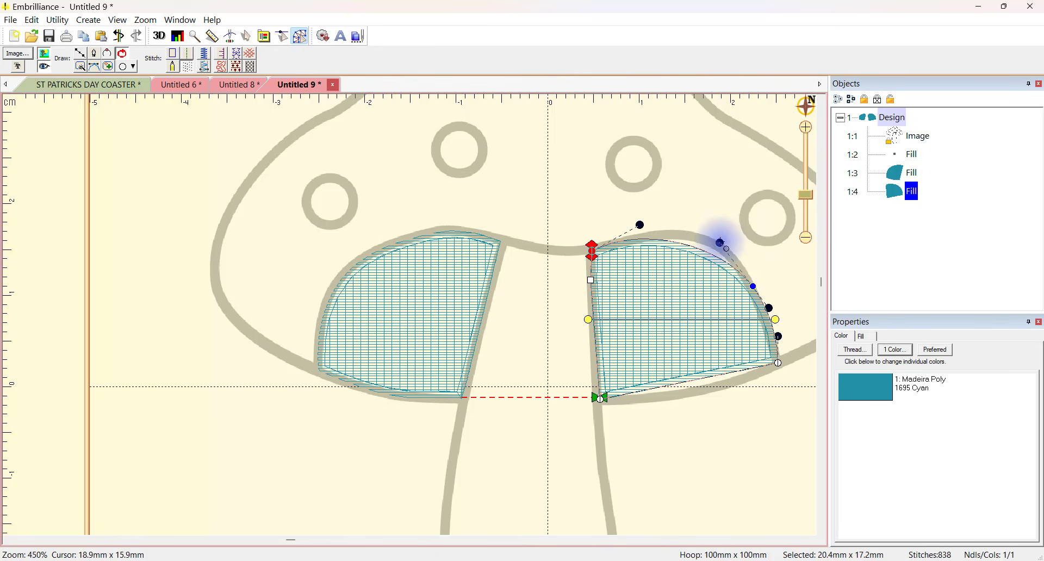
{"action": "left_click_drag", "start_coordinate": [721, 243], "coordinate": [736, 226]}
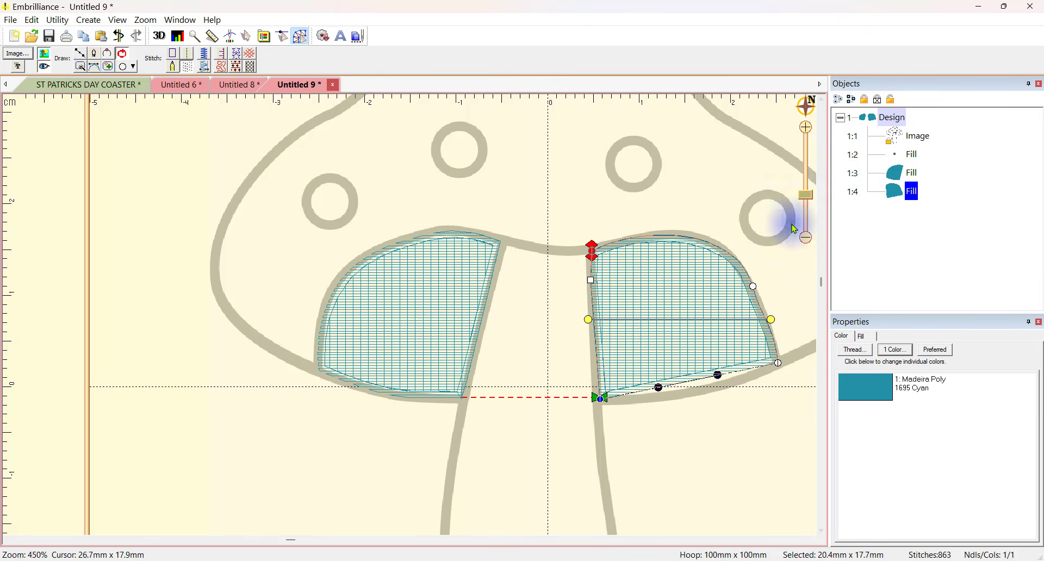
- Bow the right fill's lower edge with an added curve point, and adjust its outer-edge point and handle to follow the drawing
{"action": "left_click_drag", "start_coordinate": [810, 199], "coordinate": [807, 190]}
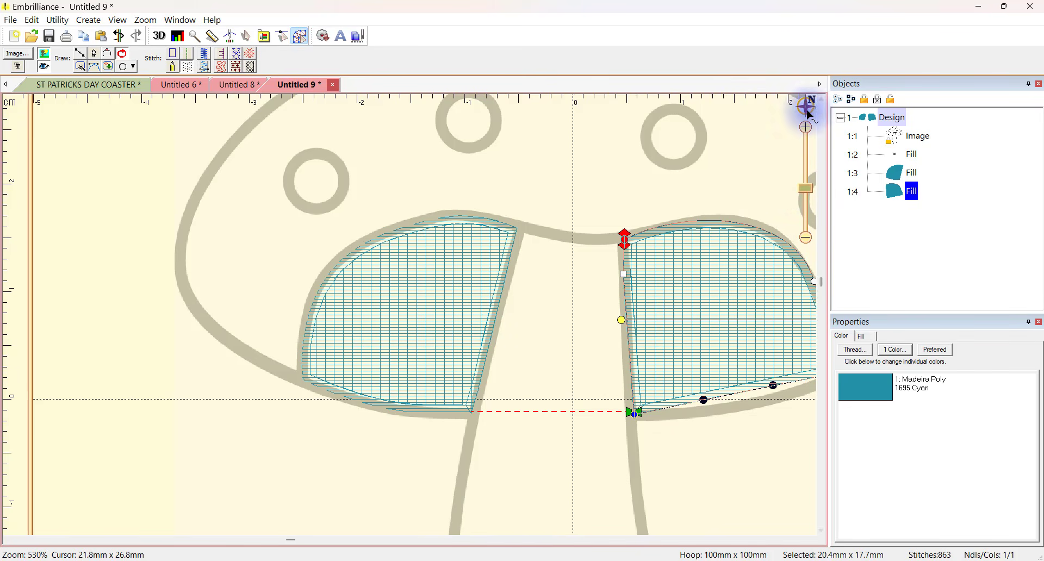
{"action": "left_click", "coordinate": [687, 106]}
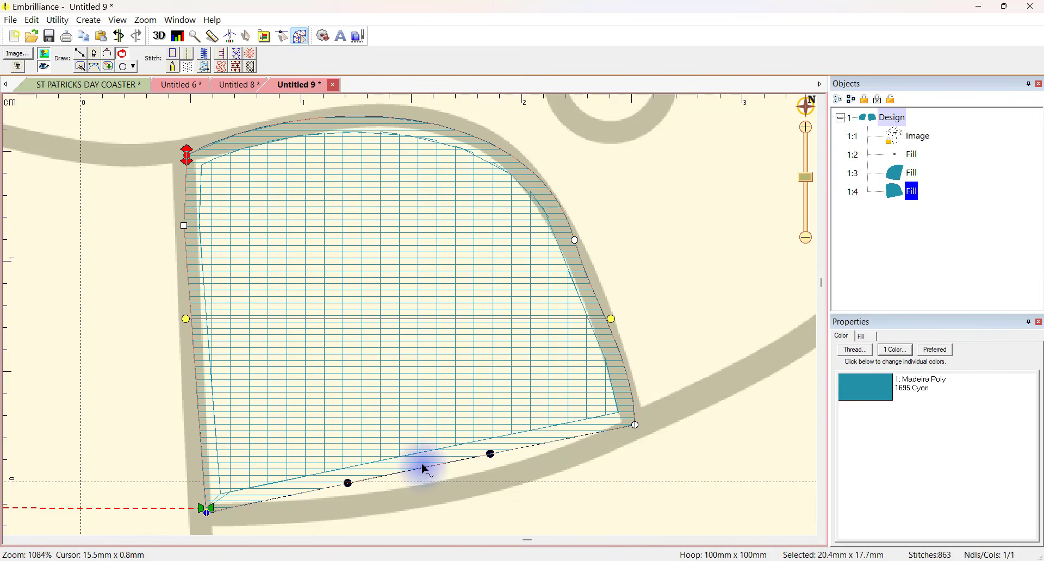
{"action": "left_click_drag", "start_coordinate": [422, 473], "coordinate": [433, 498]}
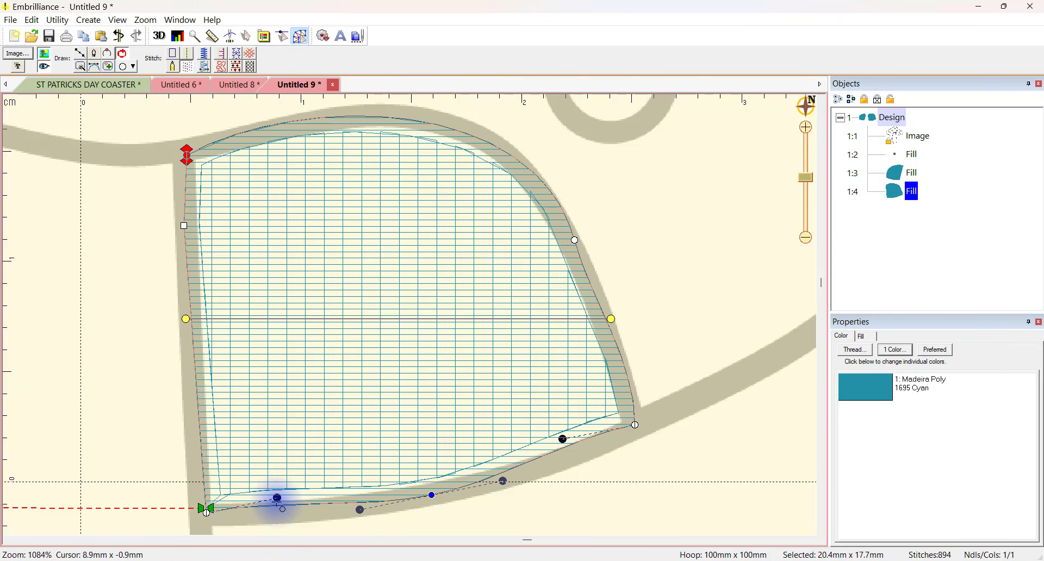
{"action": "left_click_drag", "start_coordinate": [278, 500], "coordinate": [279, 515]}
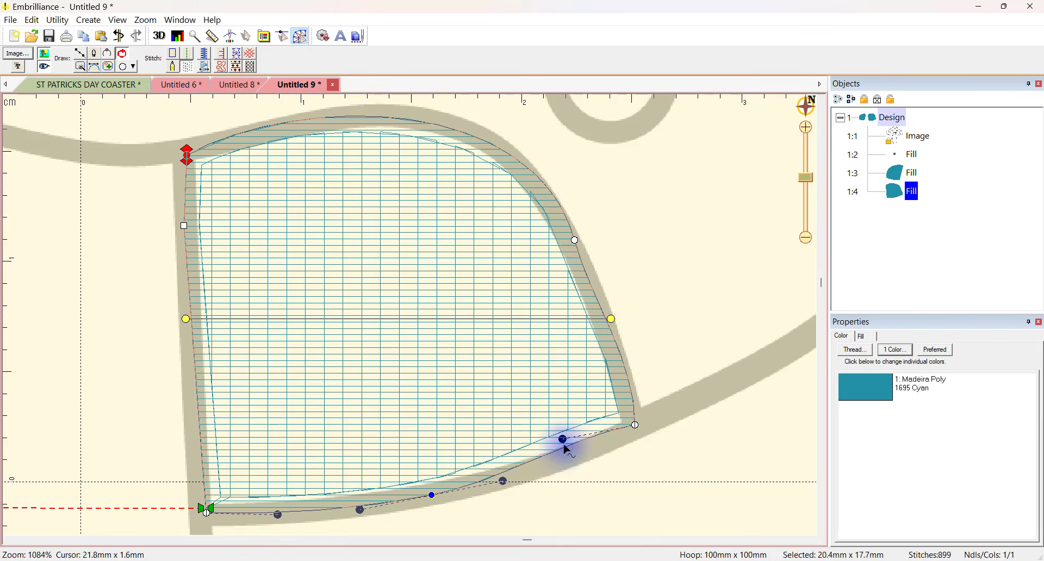
{"action": "left_click_drag", "start_coordinate": [564, 439], "coordinate": [579, 461]}
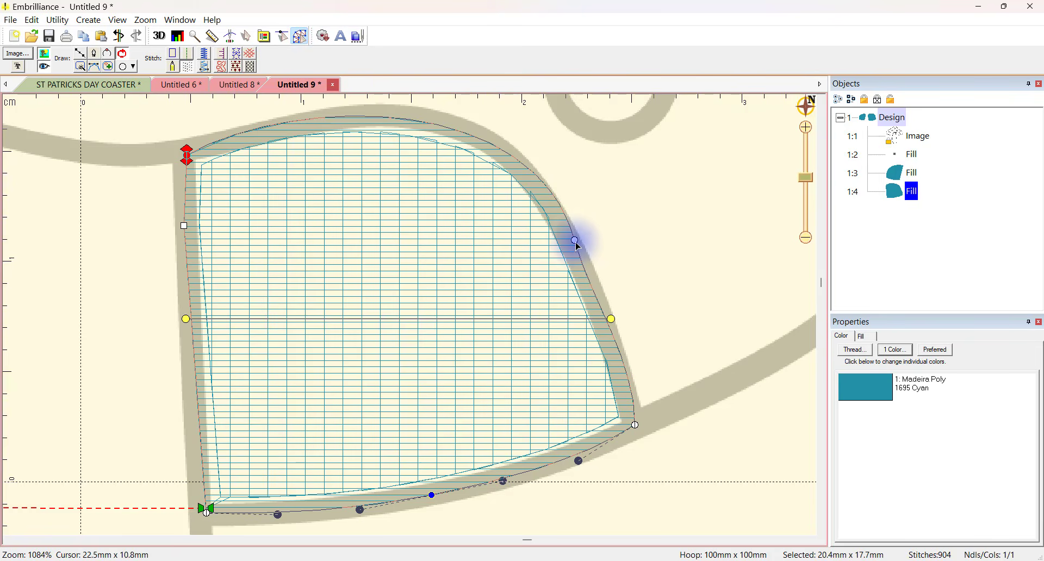
{"action": "left_click_drag", "start_coordinate": [577, 243], "coordinate": [565, 234]}
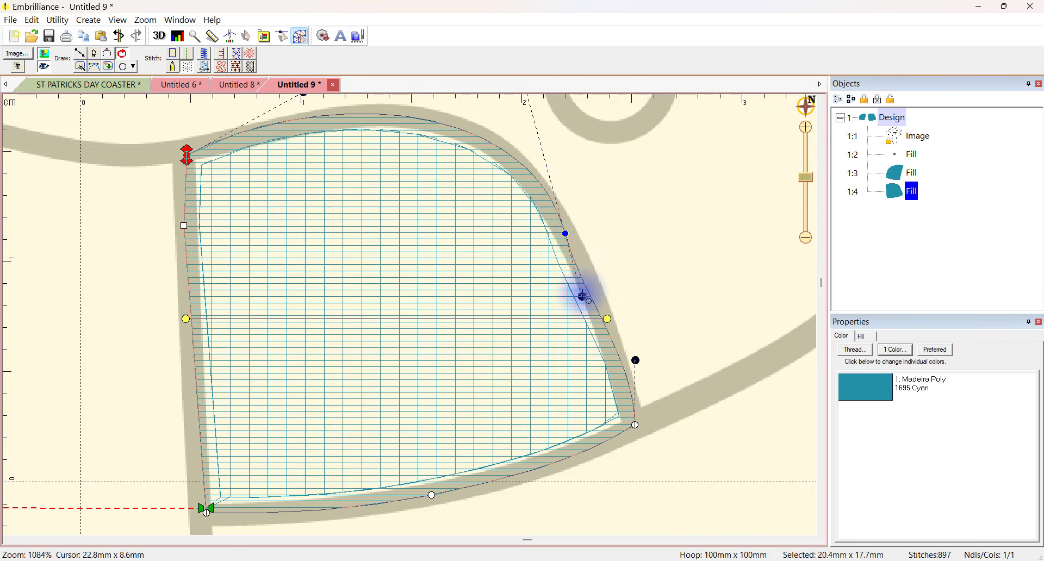
{"action": "left_click_drag", "start_coordinate": [582, 296], "coordinate": [591, 305]}
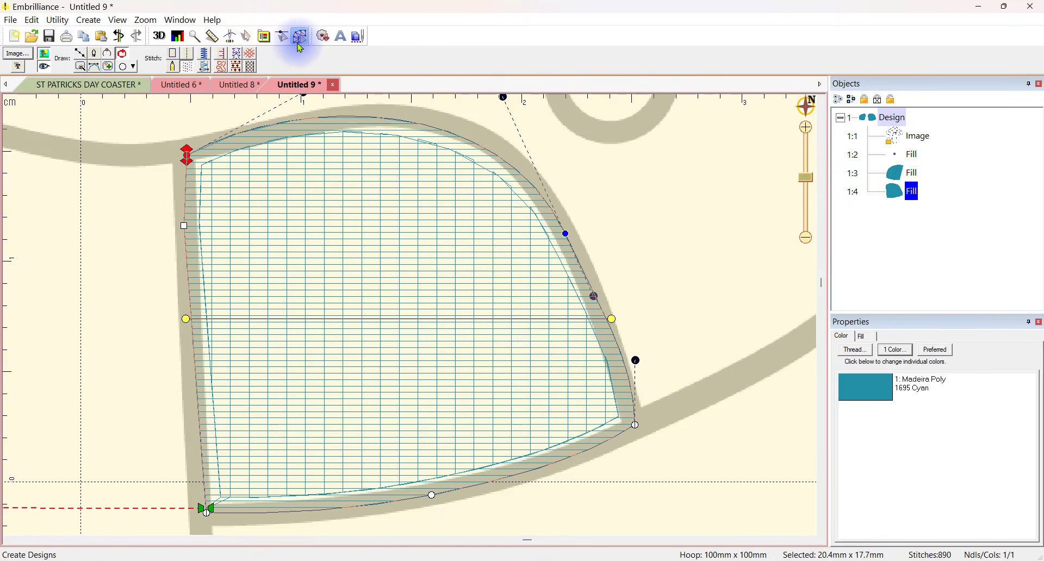
- Preview the two cap underside fills in 3D and clear the selection to check both together
{"action": "left_click", "coordinate": [160, 36]}
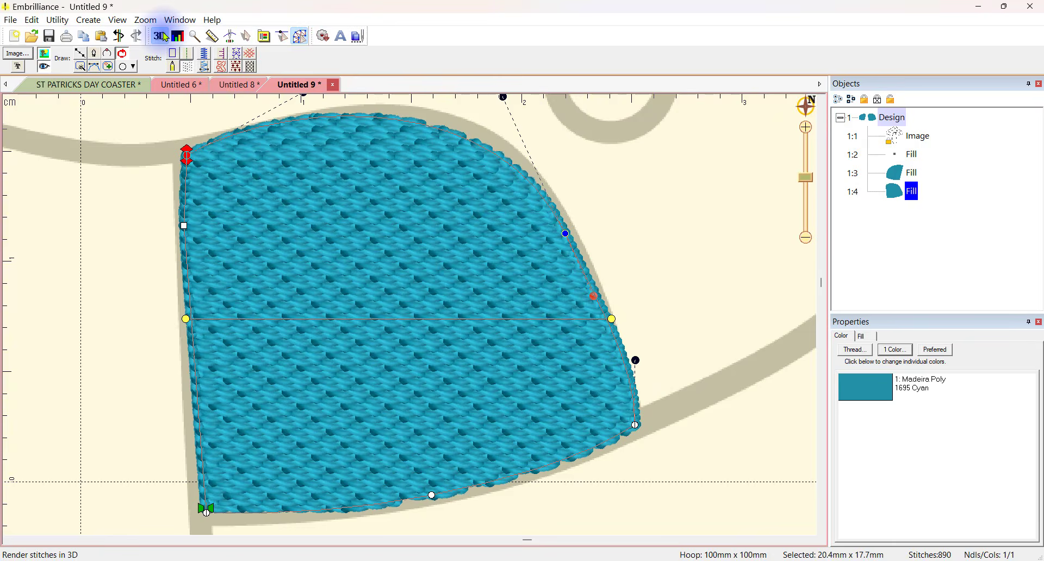
{"action": "left_click_drag", "start_coordinate": [806, 178], "coordinate": [806, 196]}
{"action": "left_click", "coordinate": [147, 356]}
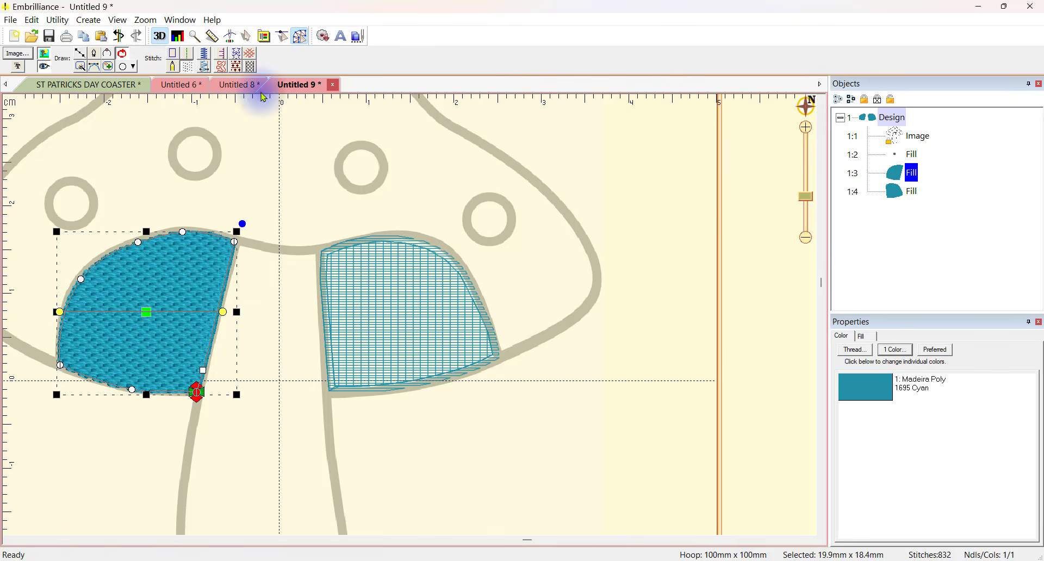
{"action": "left_click", "coordinate": [728, 193]}
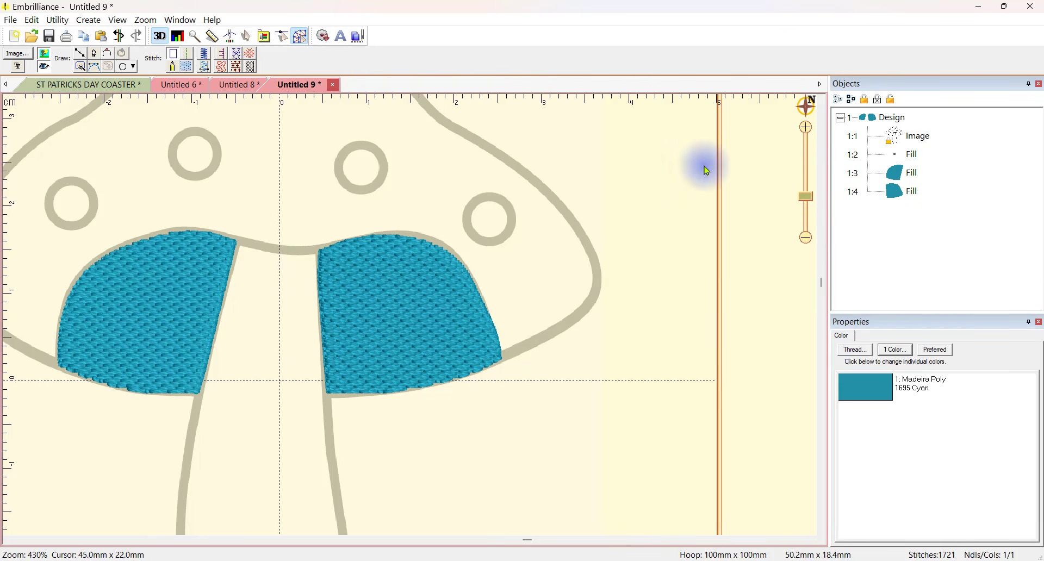
- Start a new Fill object for the stem and set its thread to Madeira Poly 1950 Fluorescent Green
{"action": "left_click_drag", "start_coordinate": [813, 199], "coordinate": [804, 226]}
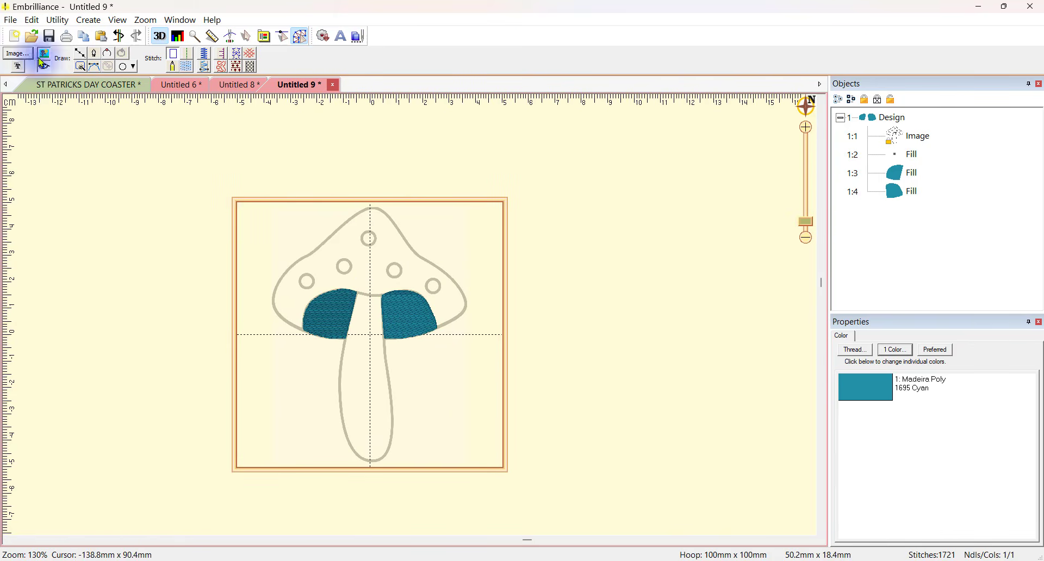
{"action": "left_click", "coordinate": [80, 59]}
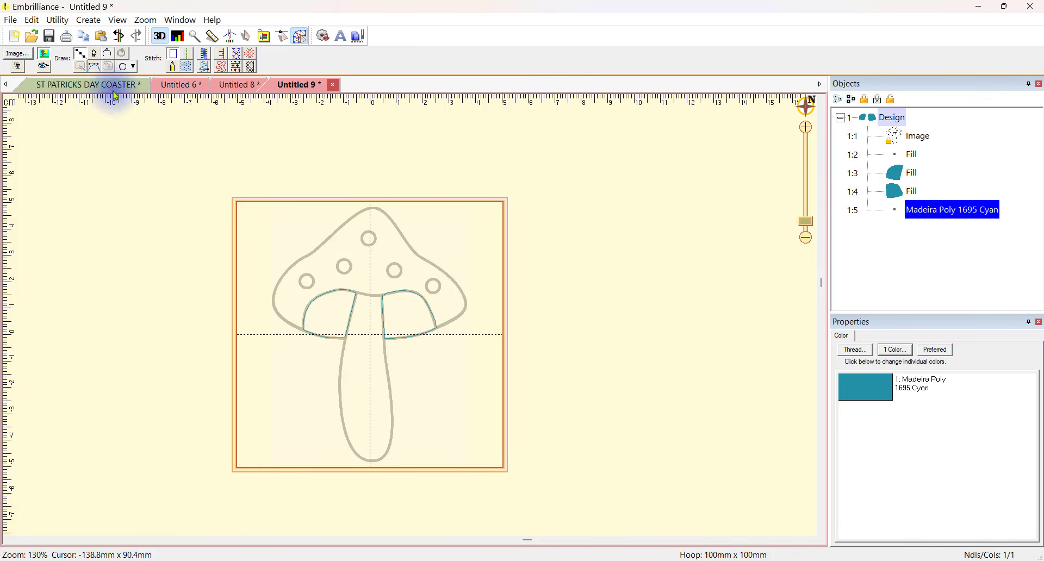
{"action": "left_click", "coordinate": [188, 68]}
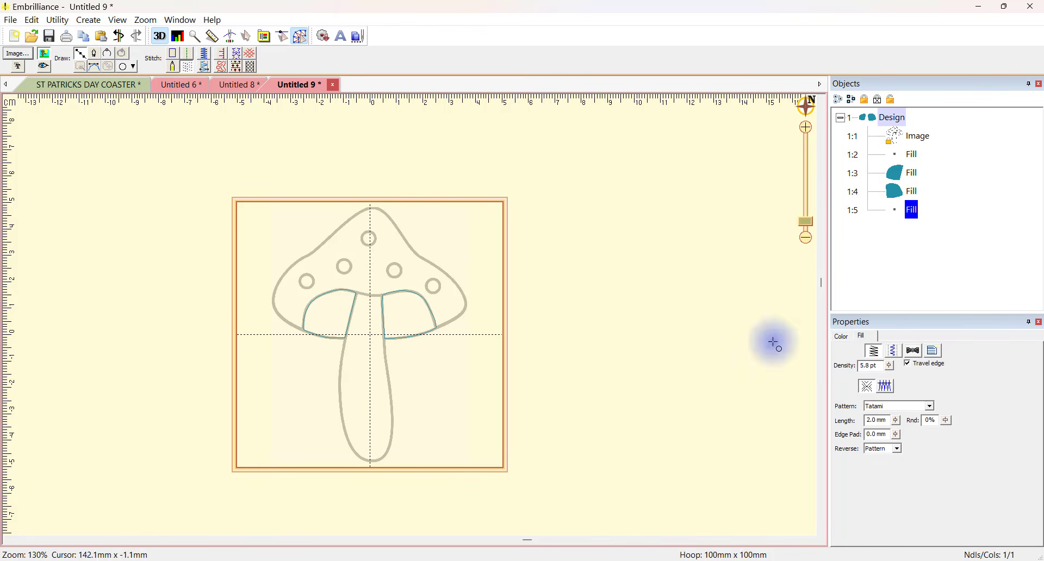
{"action": "left_click", "coordinate": [843, 337]}
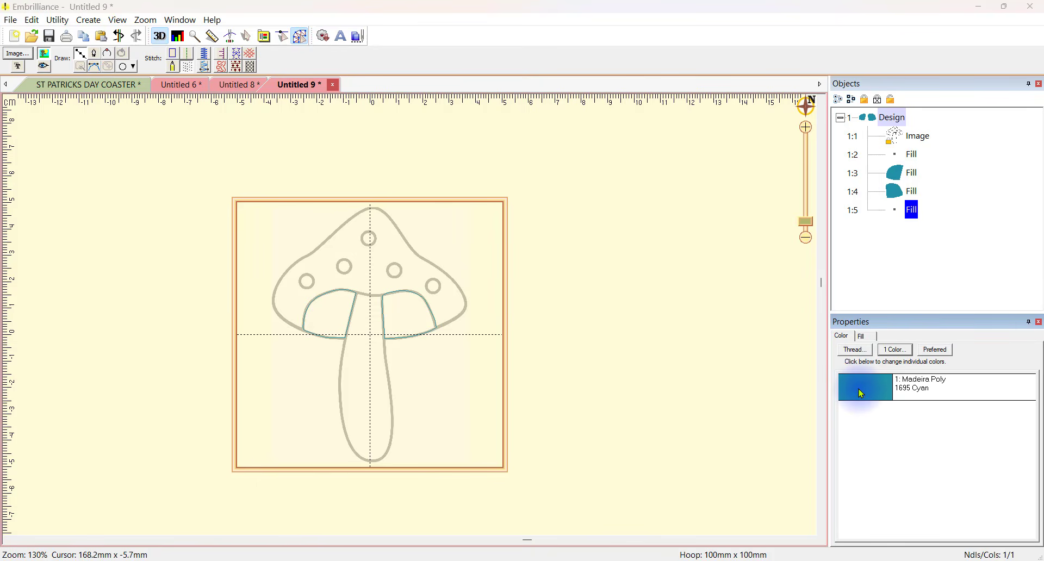
{"action": "left_click", "coordinate": [862, 394]}
{"action": "left_click_drag", "start_coordinate": [604, 334], "coordinate": [604, 360]}
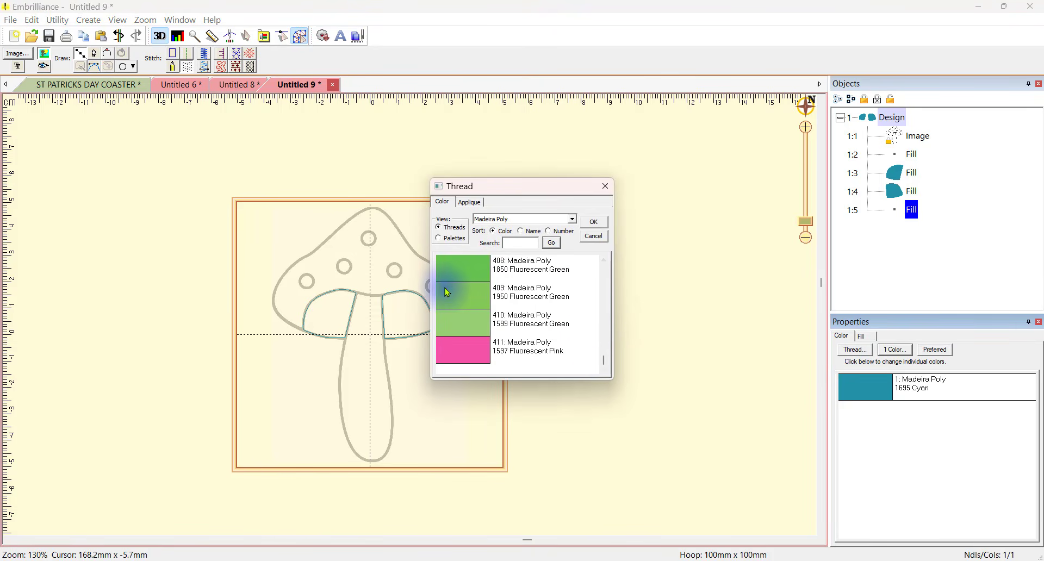
{"action": "left_click", "coordinate": [464, 298]}
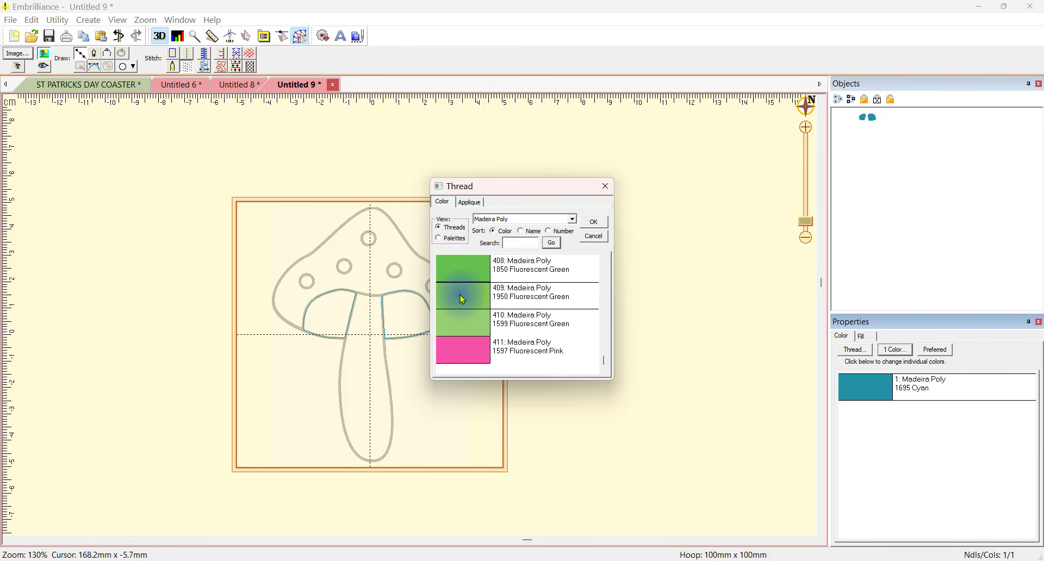
{"action": "left_click", "coordinate": [595, 223]}
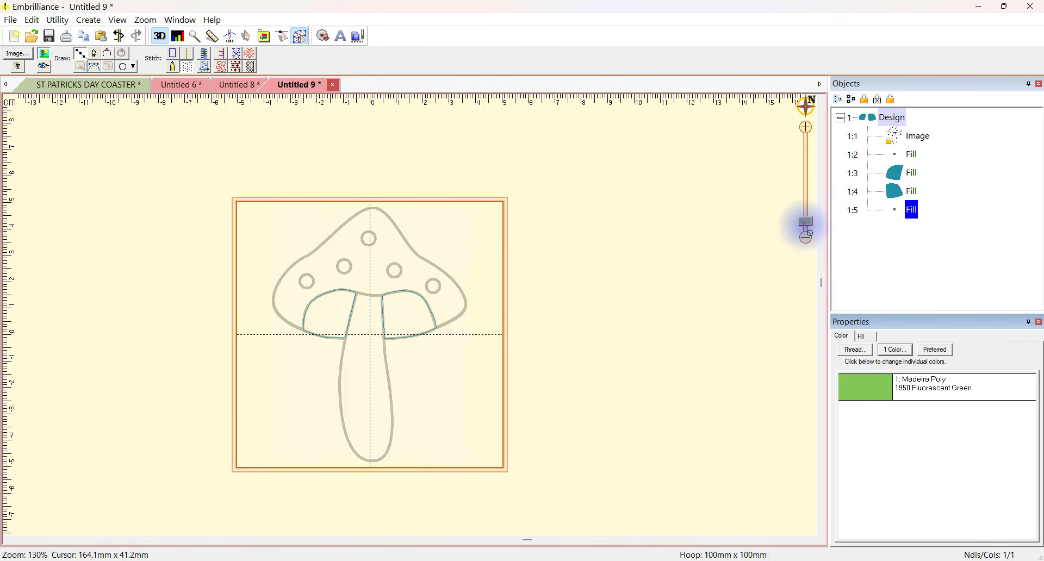
- Trace the mushroom stem between the underside fills as a curved outline about 21 x 64 mm, and close it as a fill
{"action": "left_click_drag", "start_coordinate": [810, 233], "coordinate": [806, 209]}
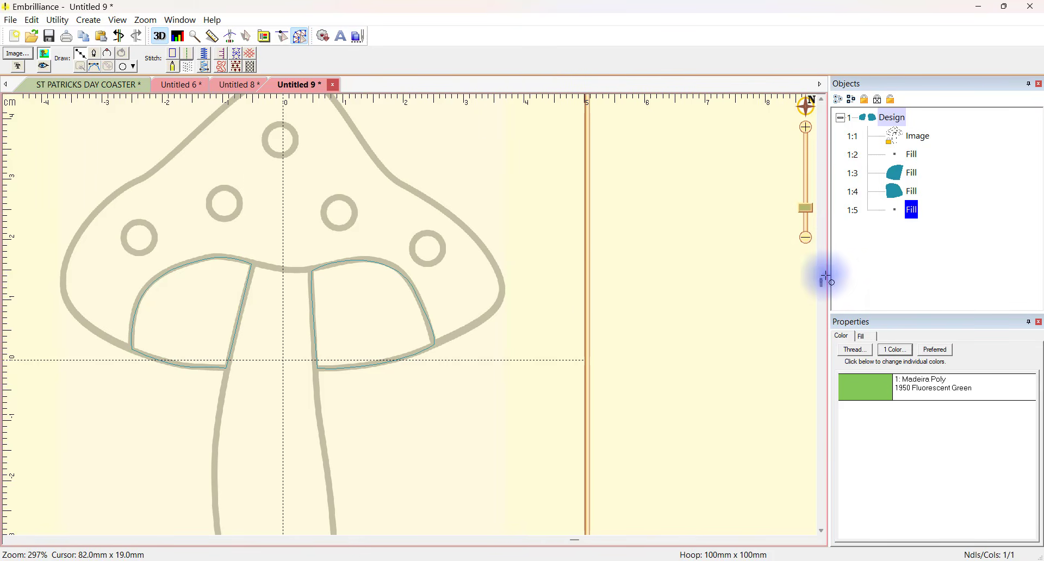
{"action": "left_click_drag", "start_coordinate": [821, 282], "coordinate": [828, 363]}
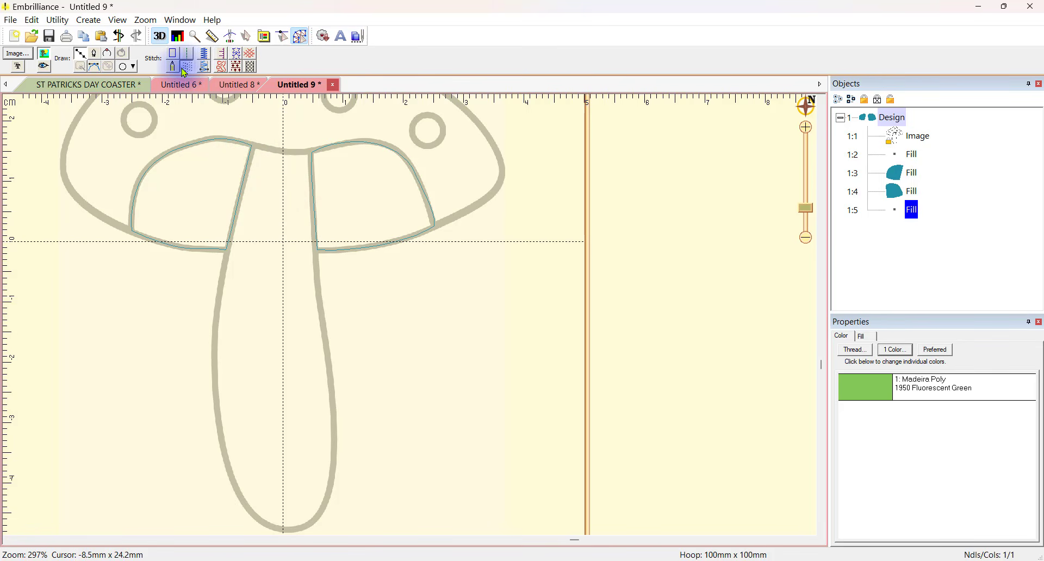
{"action": "left_click", "coordinate": [247, 163]}
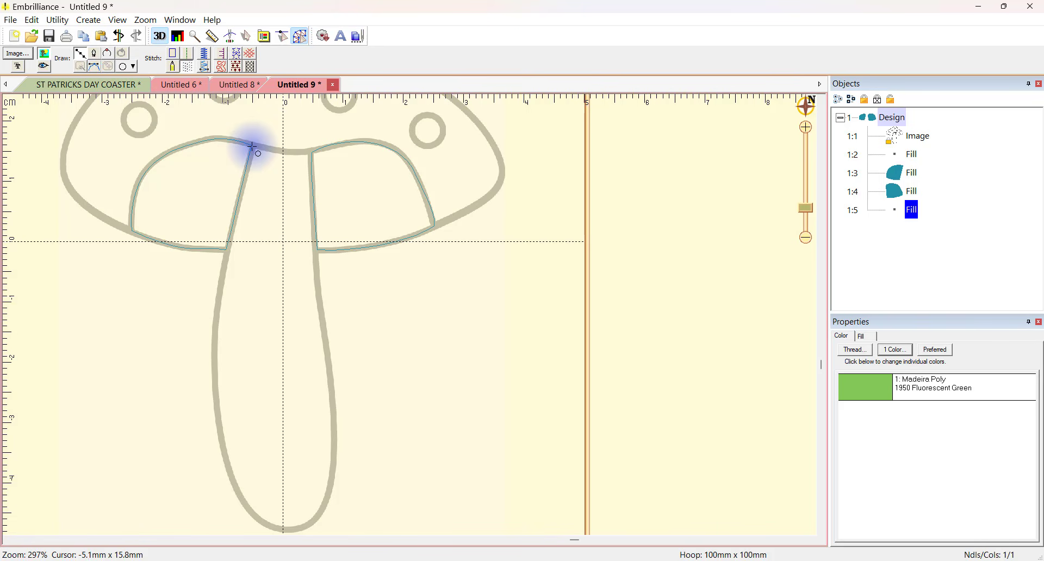
{"action": "left_click", "coordinate": [252, 147]}
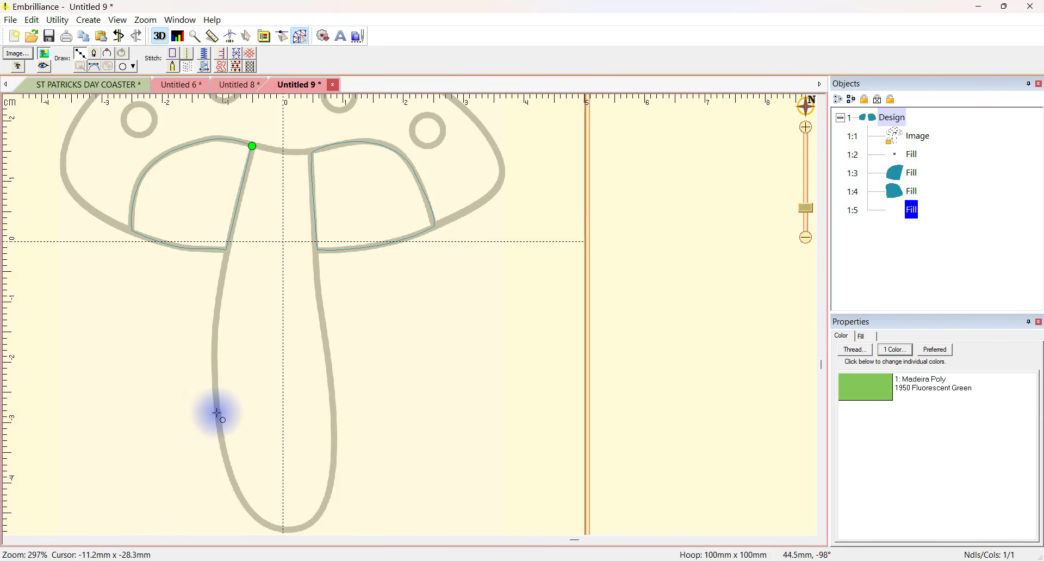
{"action": "left_click", "coordinate": [222, 417]}
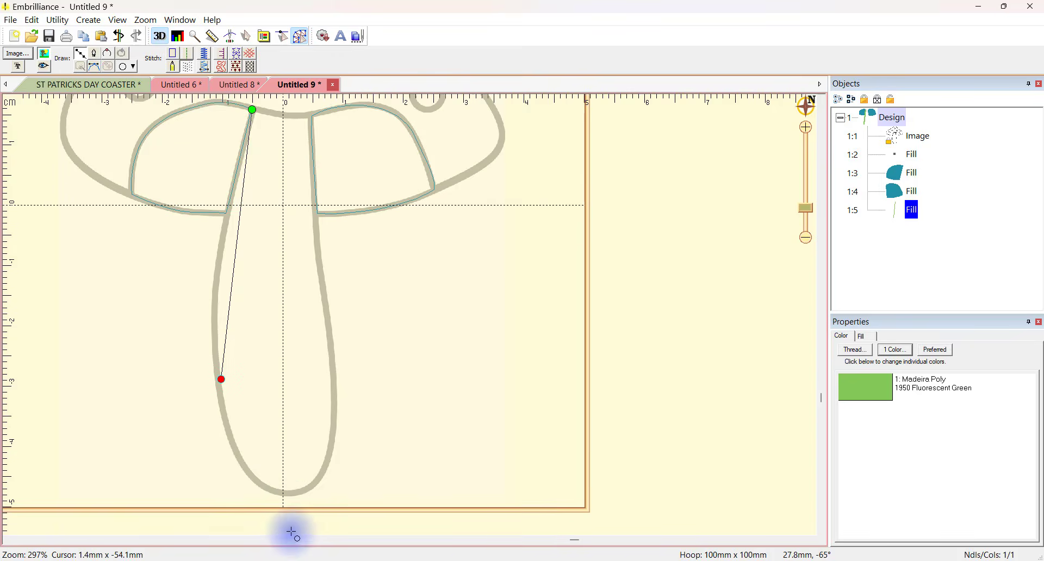
{"action": "left_click", "coordinate": [289, 482]}
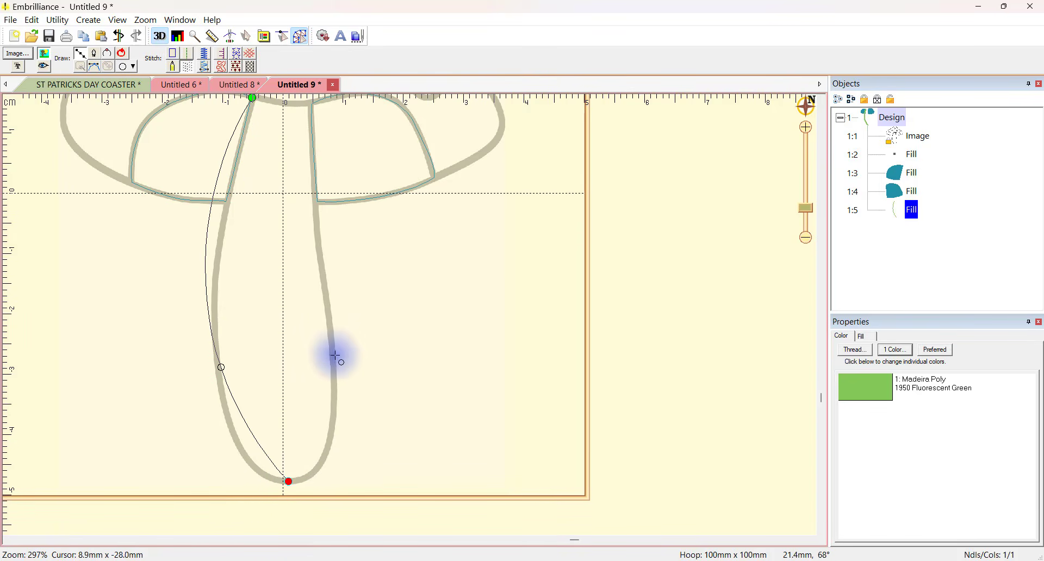
{"action": "left_click", "coordinate": [329, 316]}
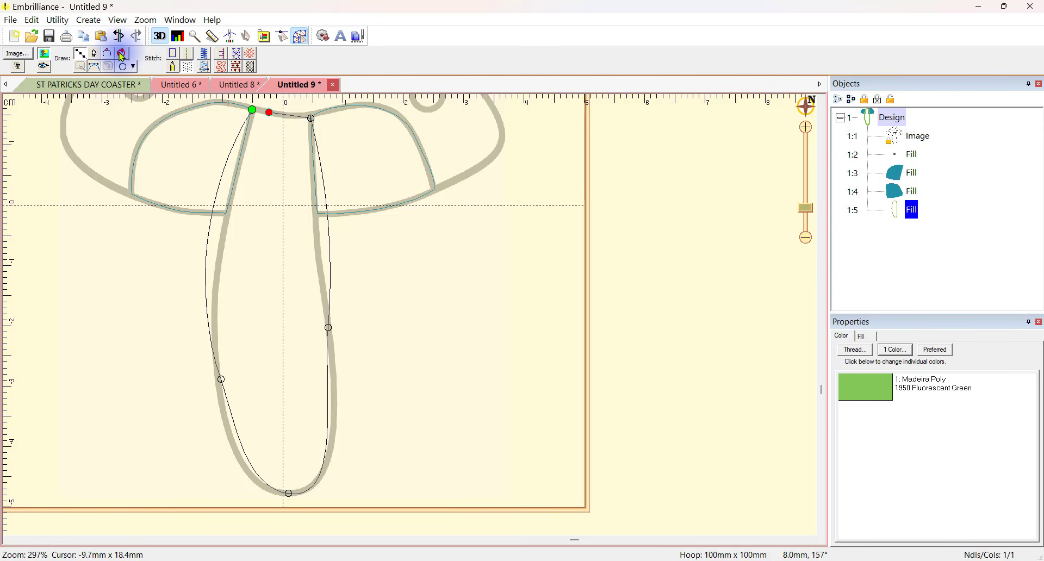
{"action": "left_click", "coordinate": [122, 54]}
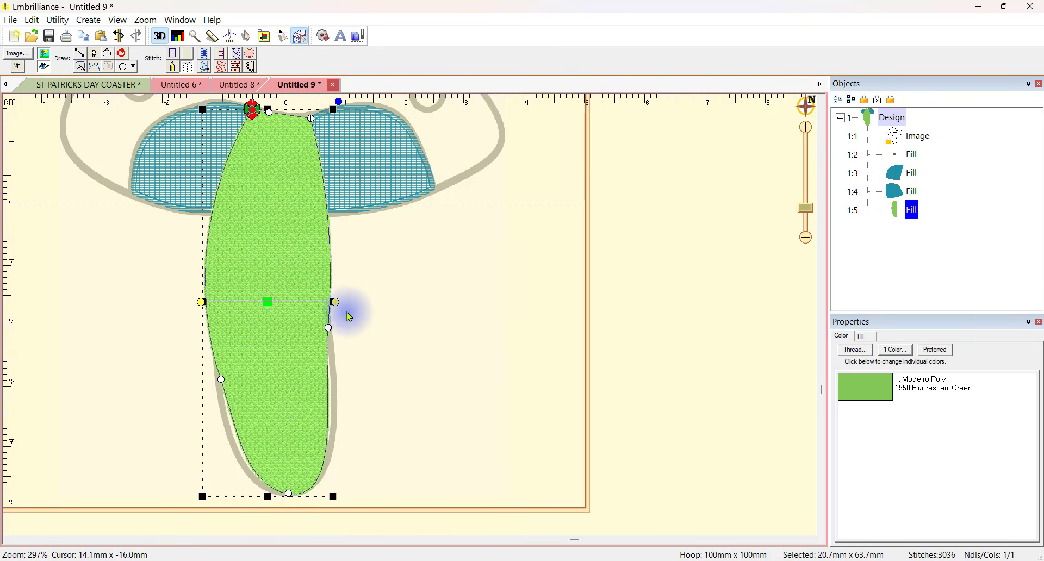
- Reshape the stem fill's right edge by adjusting the curve handles and the upper right corner point to follow the drawn line
{"action": "left_click", "coordinate": [328, 329]}
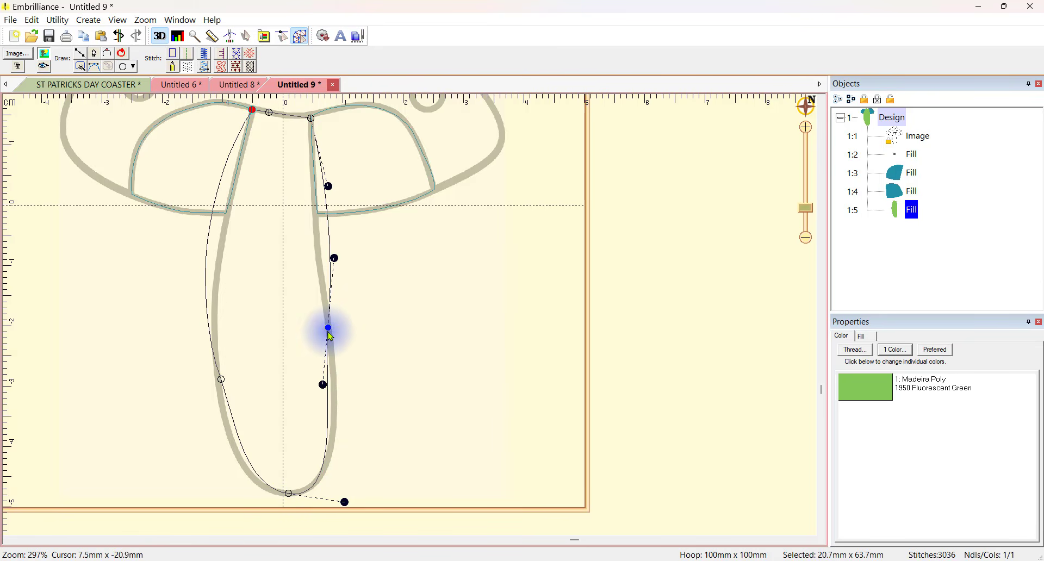
{"action": "left_click_drag", "start_coordinate": [323, 385], "coordinate": [338, 400]}
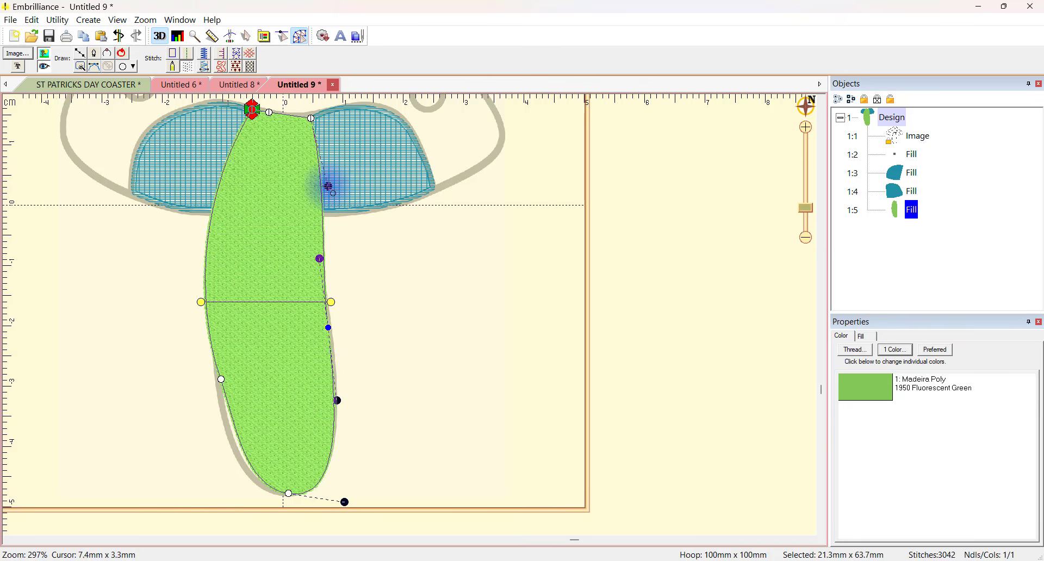
{"action": "left_click", "coordinate": [319, 187]}
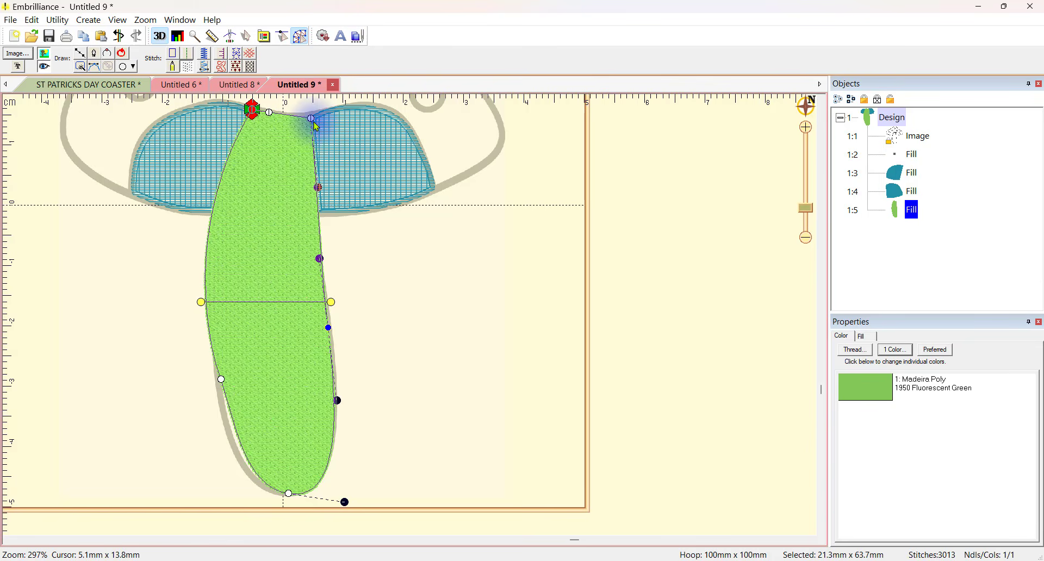
{"action": "left_click", "coordinate": [318, 187]}
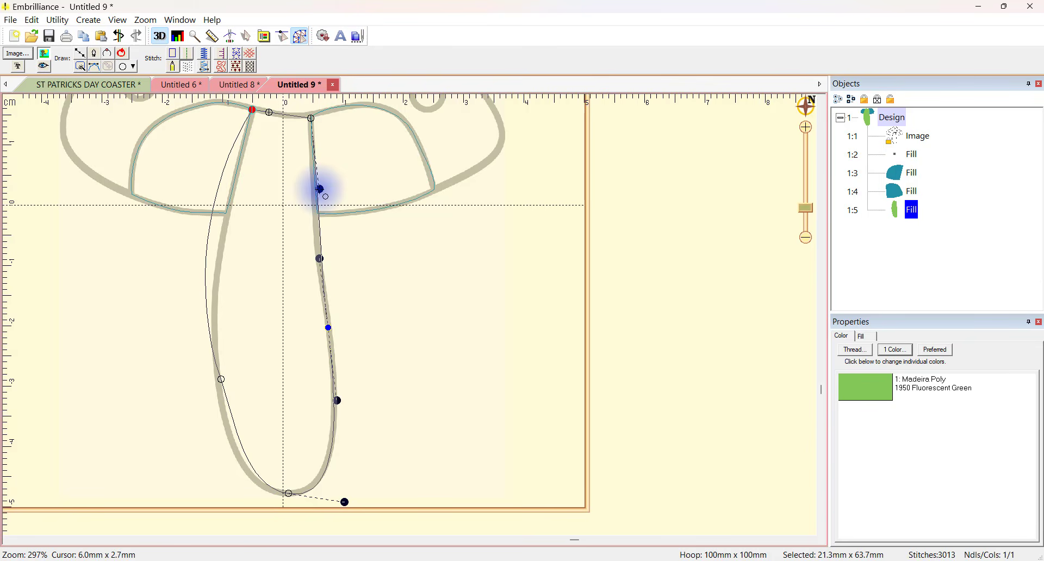
{"action": "left_click_drag", "start_coordinate": [314, 120], "coordinate": [317, 120]}
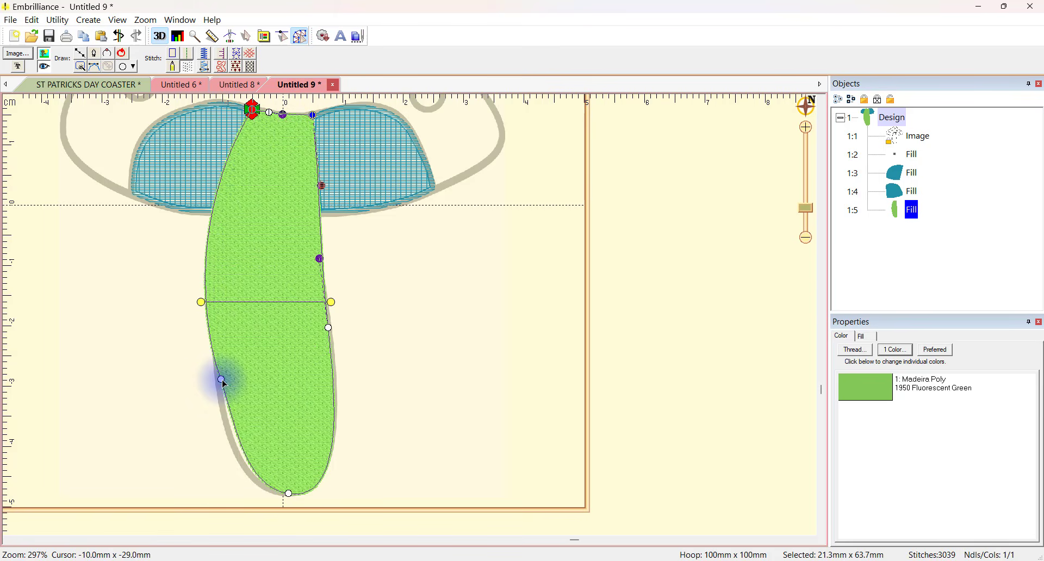
- Reshape the stem fill's left edge by adjusting its curve handles and shifting its side point outward onto the drawn line
{"action": "left_click_drag", "start_coordinate": [235, 422], "coordinate": [227, 437]}
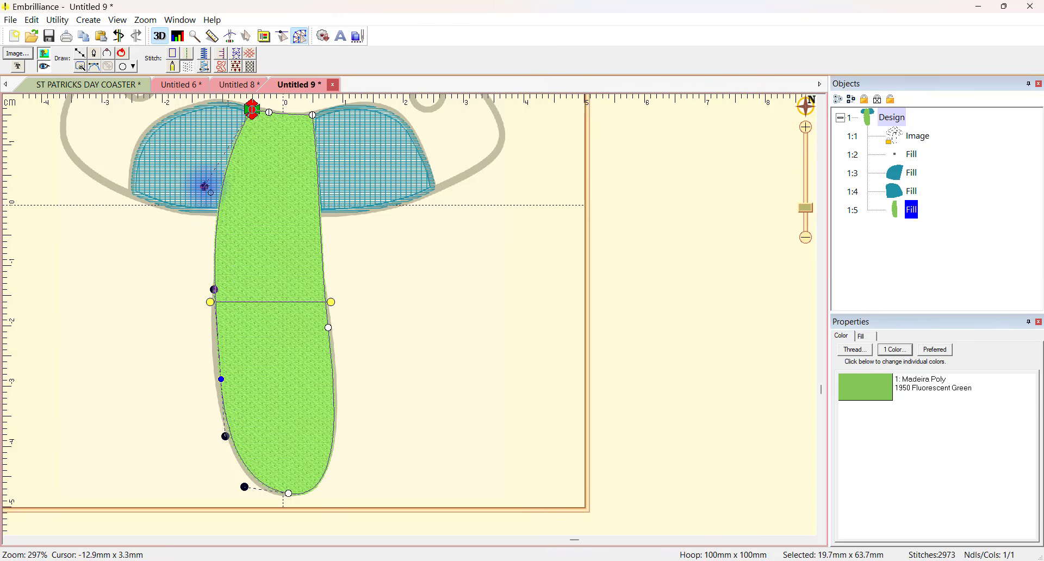
{"action": "left_click_drag", "start_coordinate": [204, 187], "coordinate": [220, 207]}
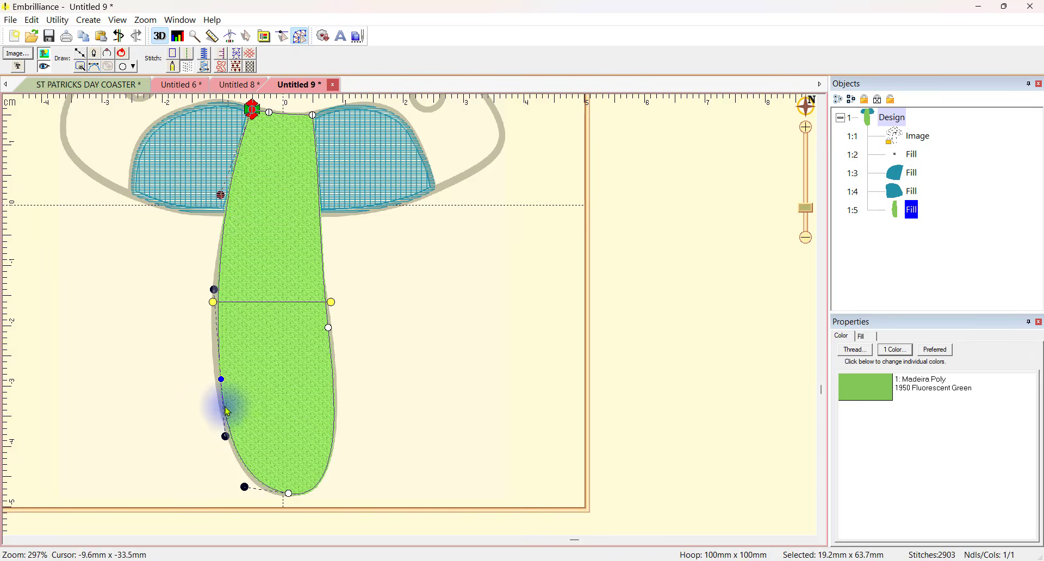
{"action": "left_click", "coordinate": [220, 378]}
{"action": "left_click_drag", "start_coordinate": [216, 379], "coordinate": [216, 382]}
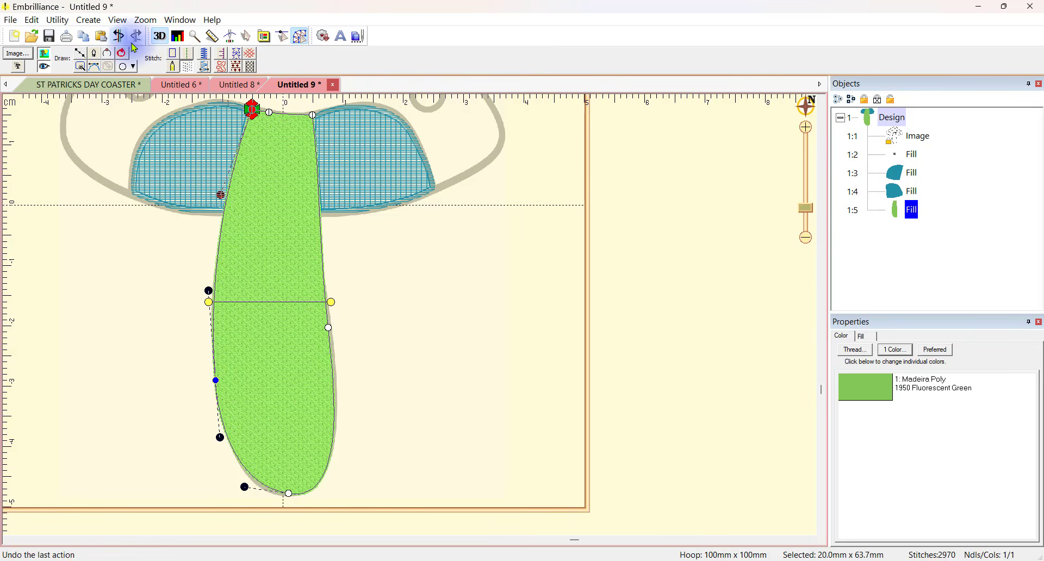
- Return to the flat stitch view and turn the stem fill's stitch direction line vertical, from the stem's top to its base
{"action": "left_click", "coordinate": [160, 37]}
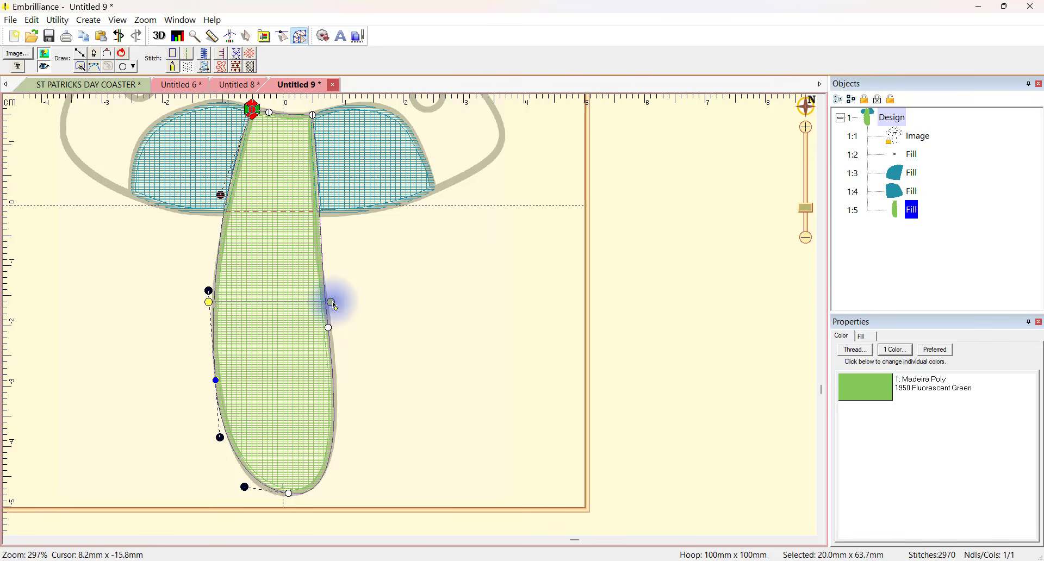
{"action": "left_click_drag", "start_coordinate": [331, 302], "coordinate": [284, 494]}
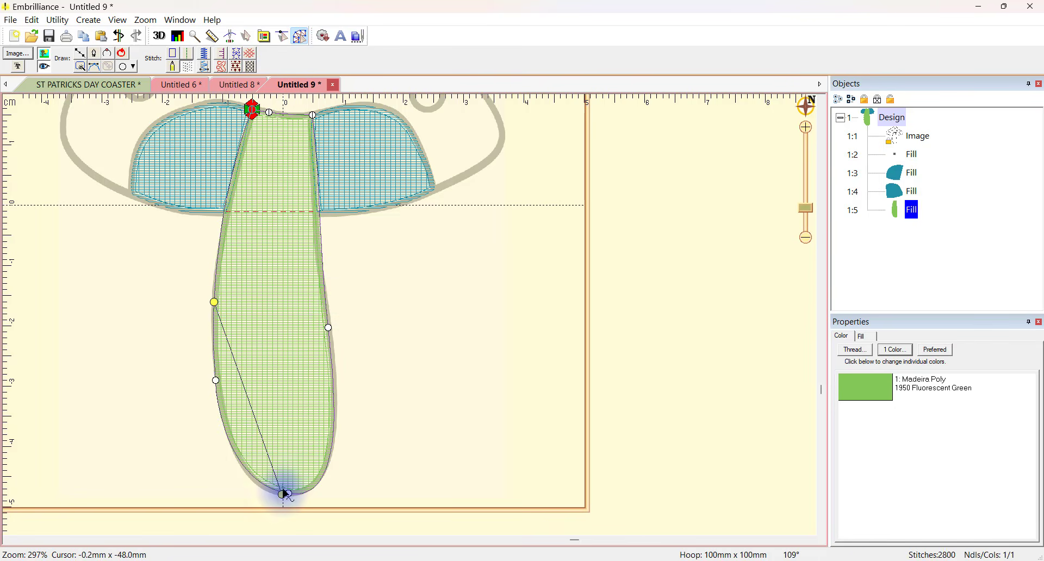
{"action": "left_click_drag", "start_coordinate": [212, 299], "coordinate": [281, 116]}
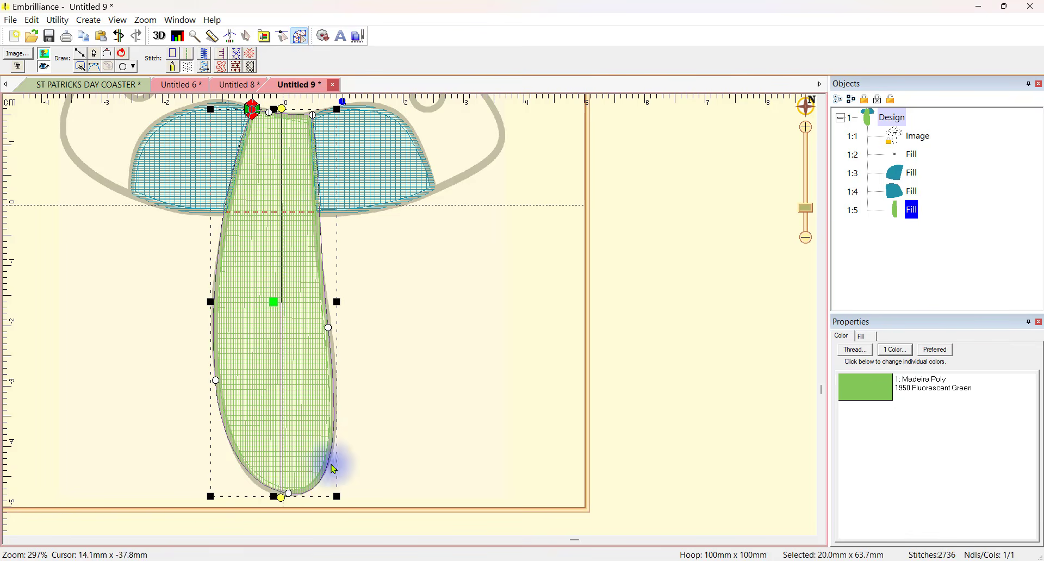
- Move the stem fill's base point onto the vertical centre line and adjust the lower right curve handle to fit the drawing
{"action": "left_click", "coordinate": [290, 496]}
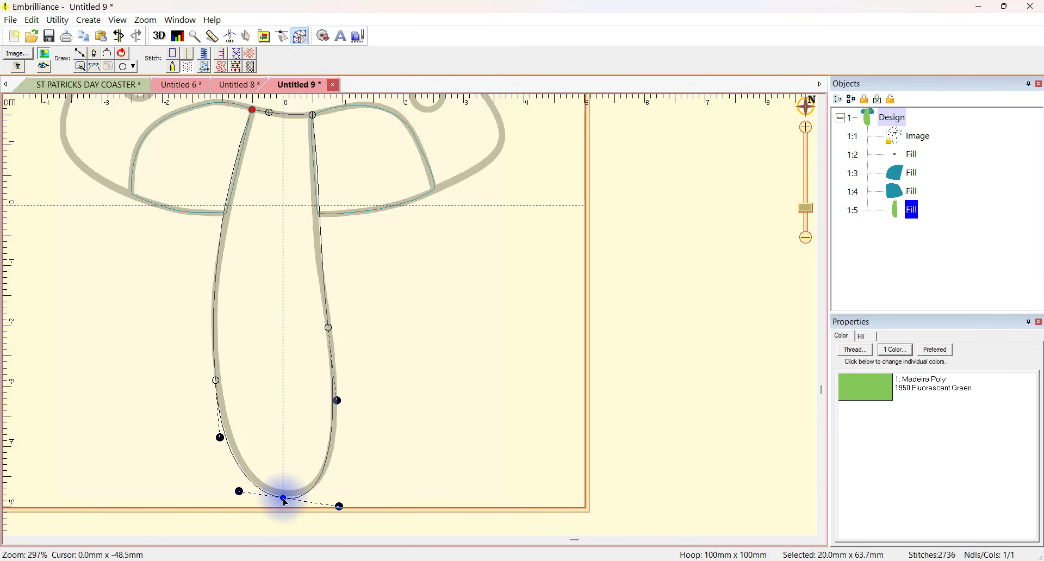
{"action": "left_click_drag", "start_coordinate": [283, 498], "coordinate": [283, 498]}
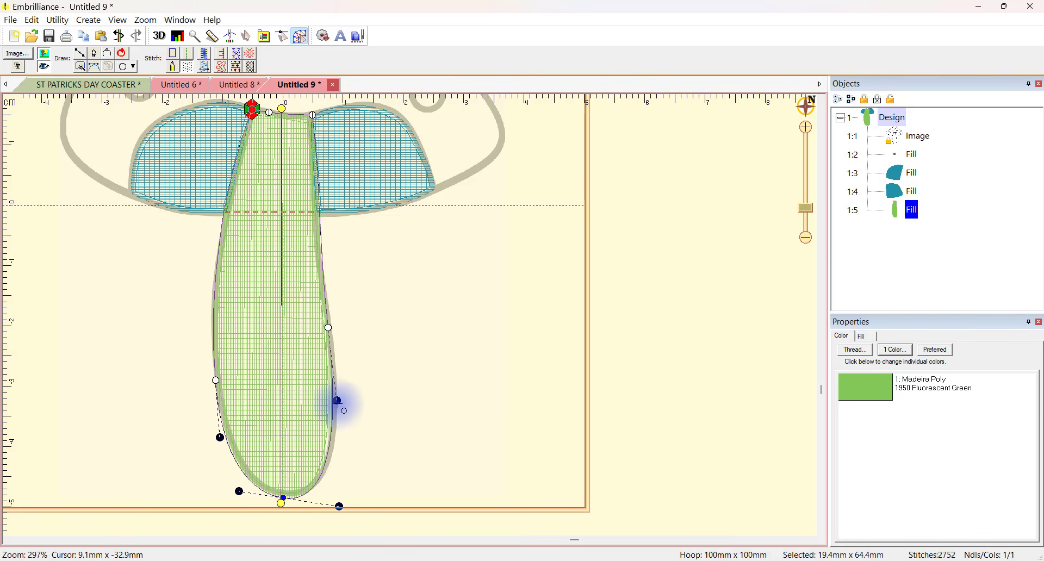
{"action": "left_click_drag", "start_coordinate": [337, 401], "coordinate": [341, 410]}
- Slant the left underside fill's stitch direction line to about 144°, running from its upper outer edge towards the lower stem corner
{"action": "left_click", "coordinate": [190, 158]}
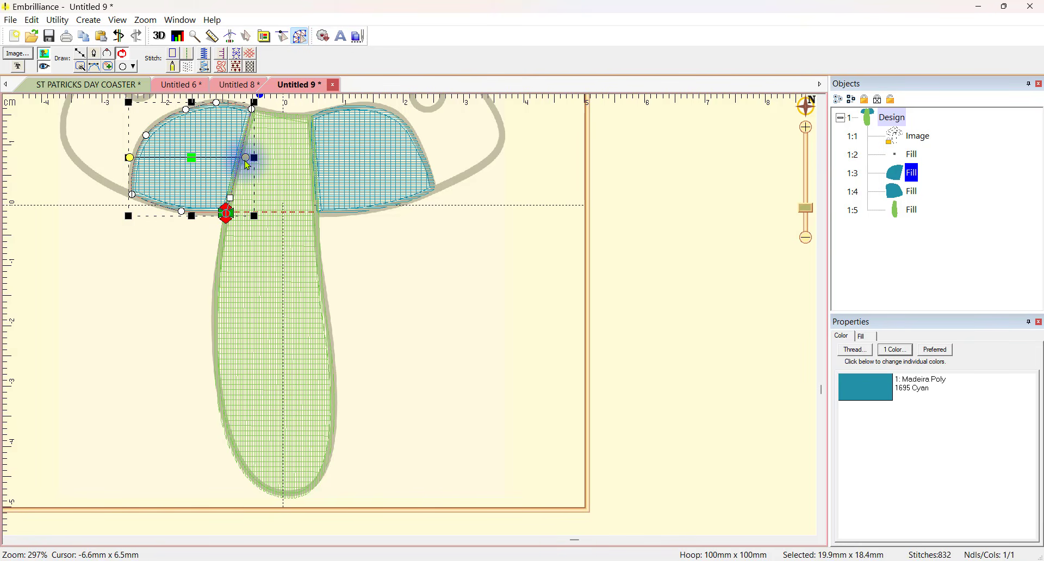
{"action": "left_click_drag", "start_coordinate": [248, 164], "coordinate": [239, 185]}
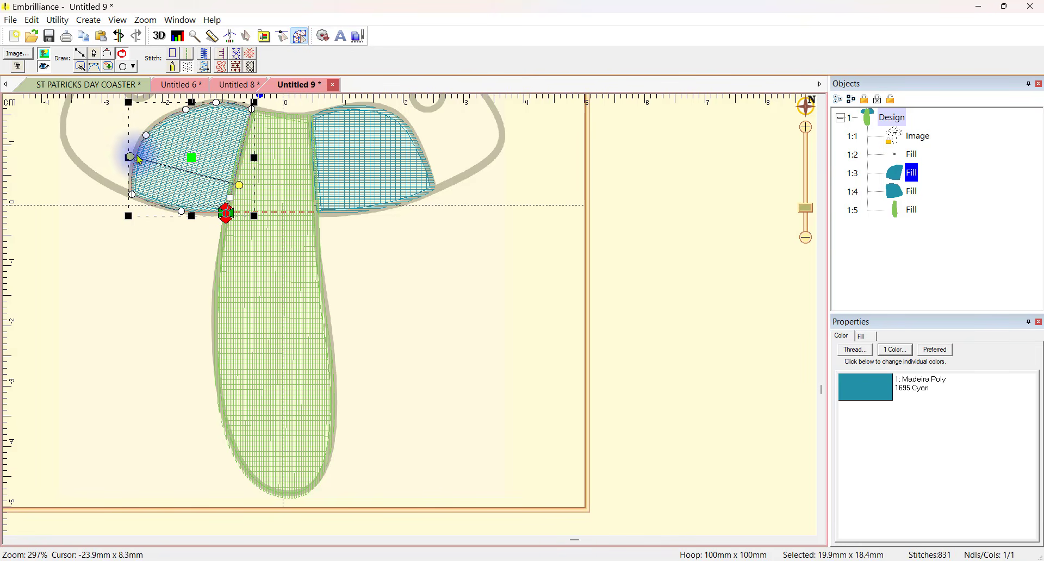
{"action": "left_click_drag", "start_coordinate": [132, 159], "coordinate": [142, 144]}
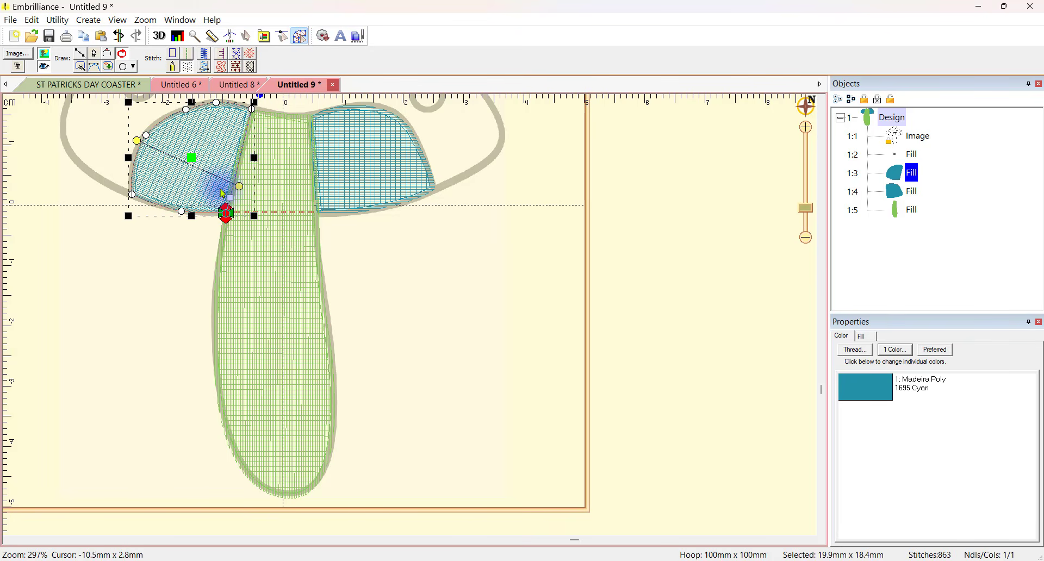
{"action": "left_click_drag", "start_coordinate": [240, 187], "coordinate": [214, 195]}
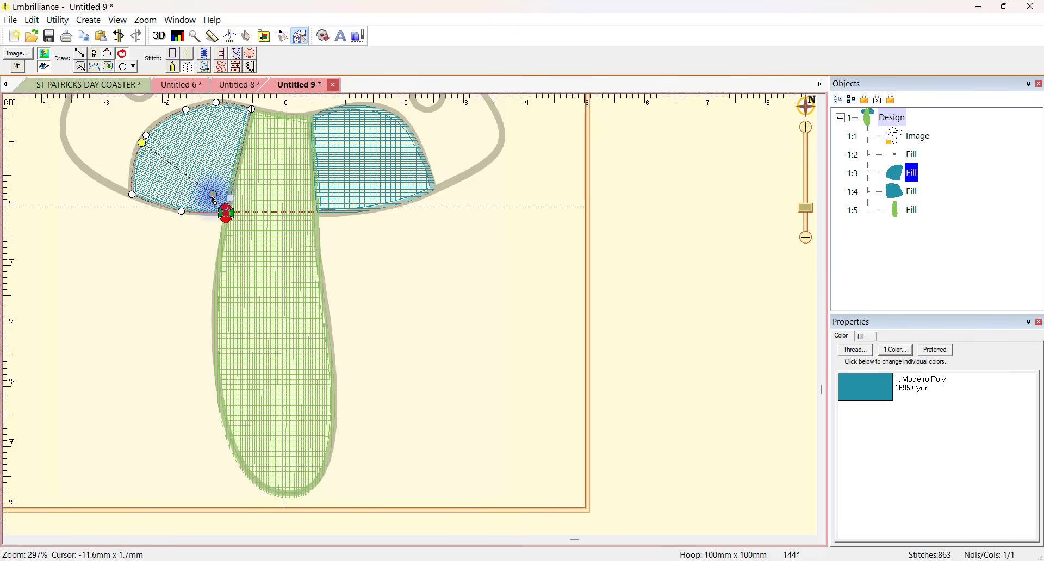
- Slant the right underside fill's stitch direction line so it runs from the lower stem corner to the fill's upper outer edge
{"action": "left_click", "coordinate": [381, 172]}
{"action": "left_click_drag", "start_coordinate": [433, 162], "coordinate": [416, 127]}
{"action": "left_click_drag", "start_coordinate": [313, 166], "coordinate": [312, 205]}
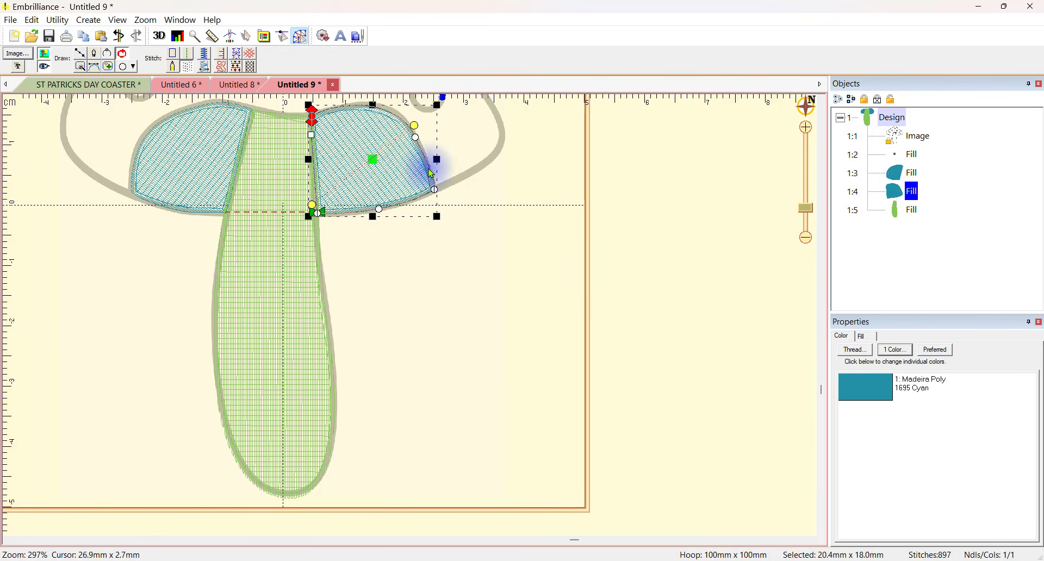
{"action": "left_click_drag", "start_coordinate": [413, 128], "coordinate": [408, 124]}
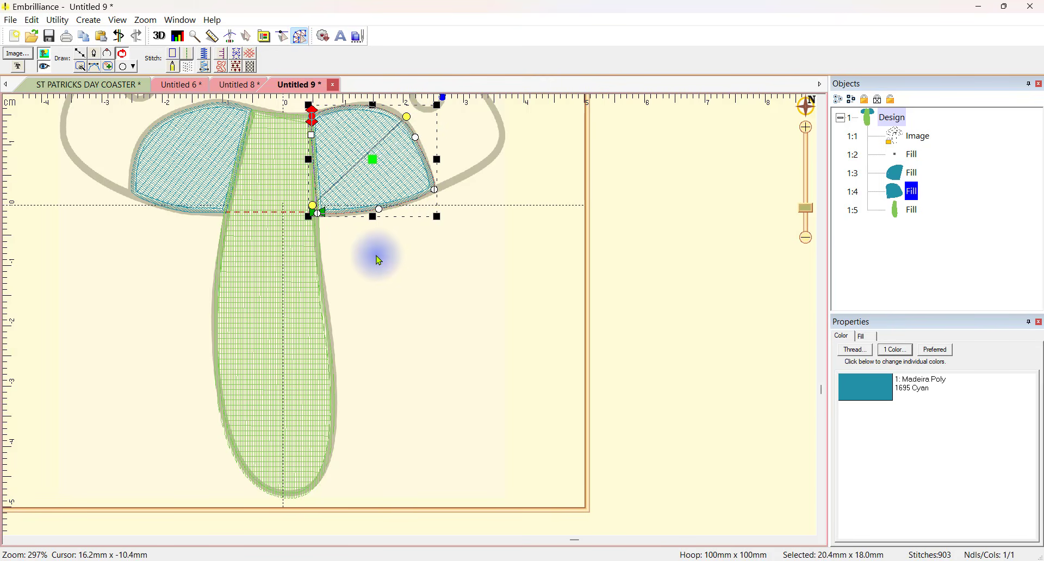
{"action": "left_click_drag", "start_coordinate": [314, 206], "coordinate": [315, 218]}
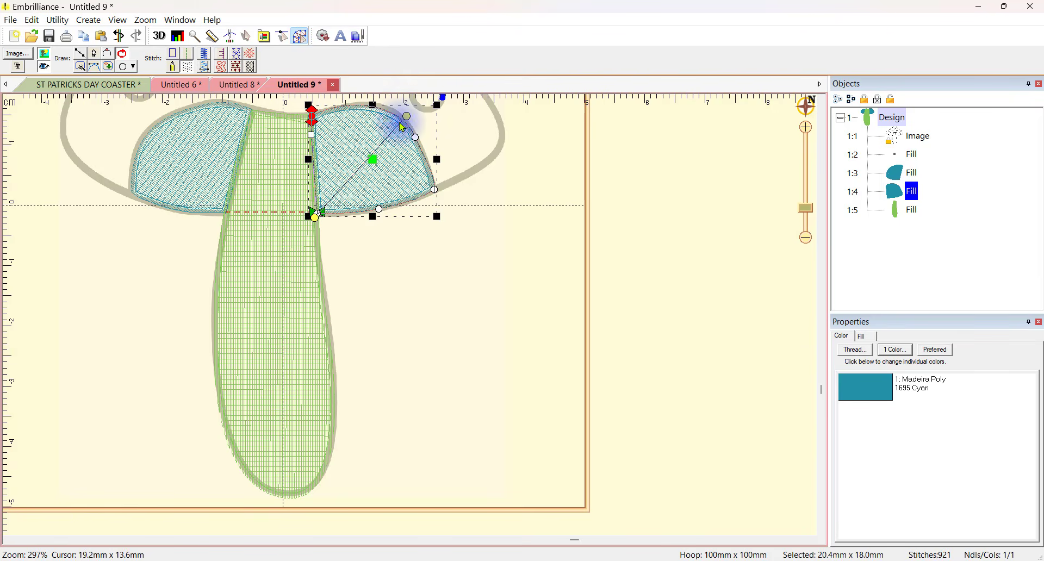
{"action": "left_click_drag", "start_coordinate": [406, 121], "coordinate": [408, 117]}
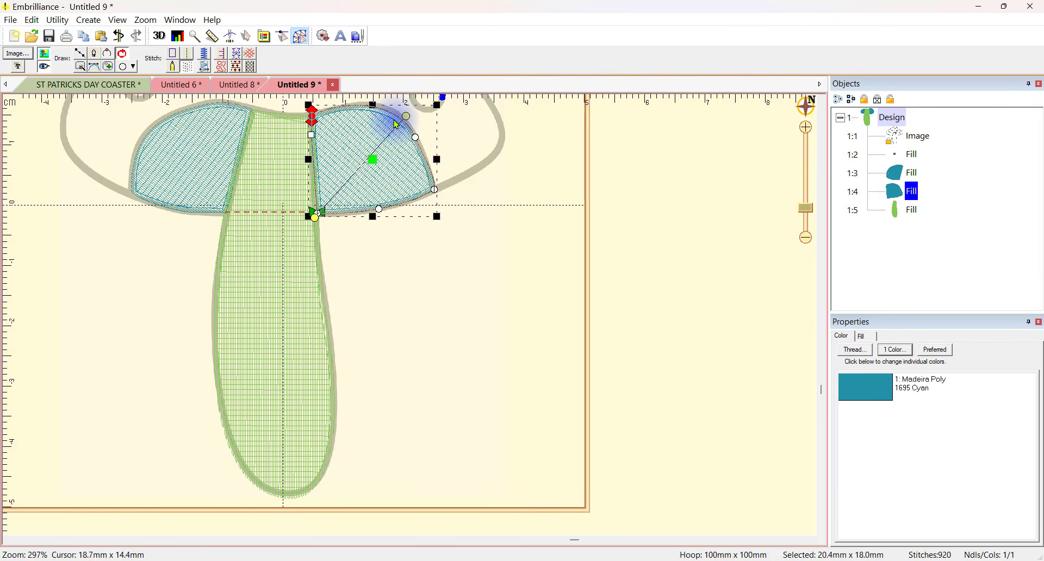
- Nudge the right underside fill's upper outer edge point and shift the left underside fill's two upper edge points outward onto the drawn line
{"action": "double_click", "coordinate": [418, 141]}
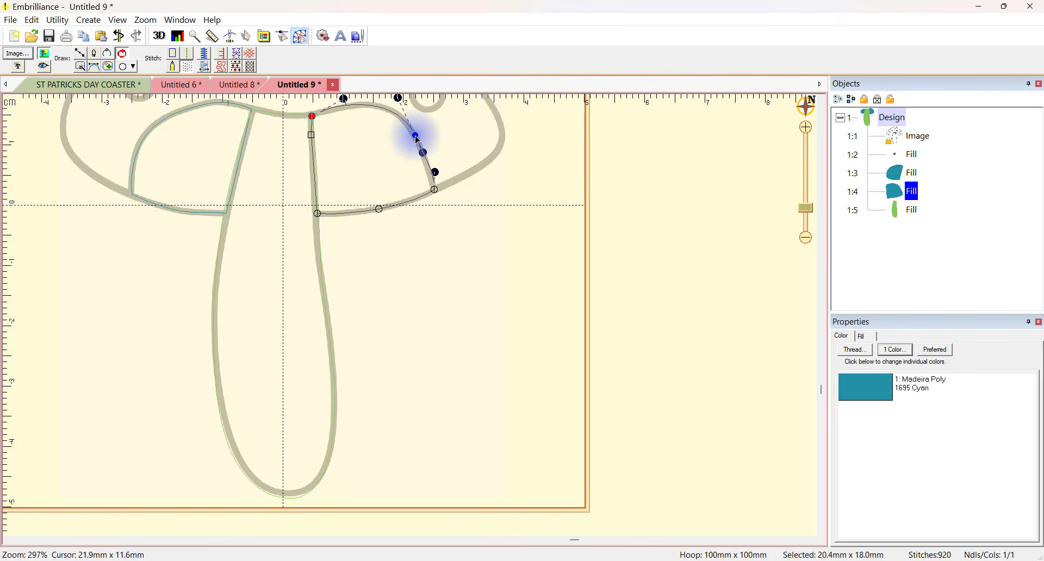
{"action": "left_click", "coordinate": [194, 131]}
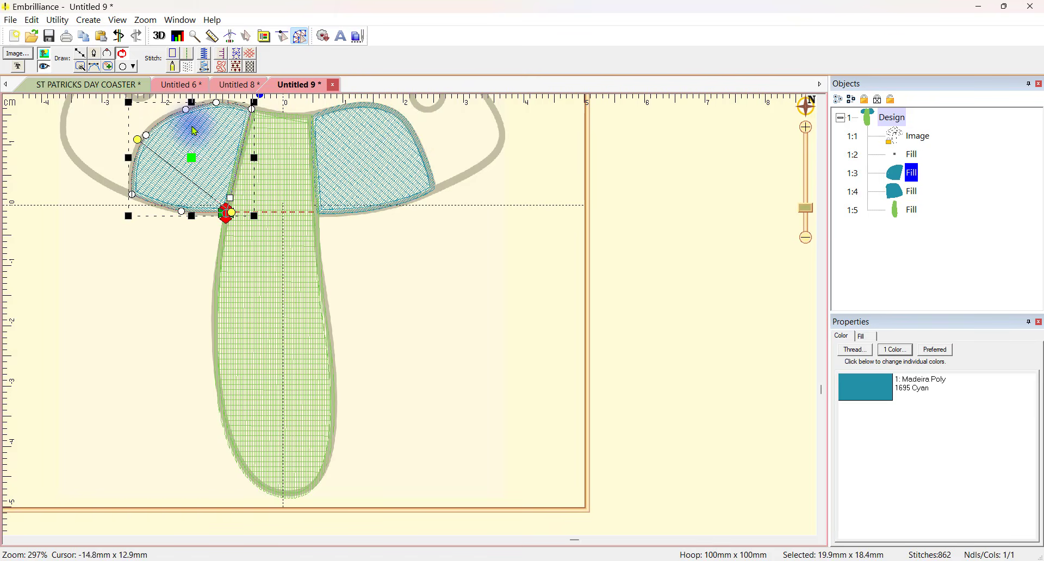
{"action": "double_click", "coordinate": [186, 114]}
{"action": "left_click_drag", "start_coordinate": [183, 111], "coordinate": [183, 111]}
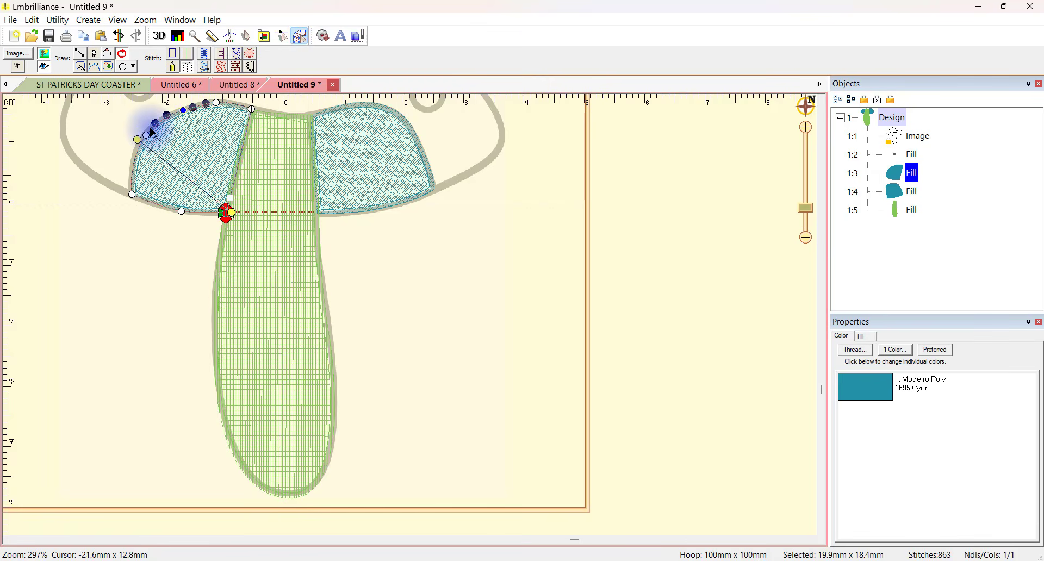
{"action": "left_click_drag", "start_coordinate": [147, 140], "coordinate": [140, 136]}
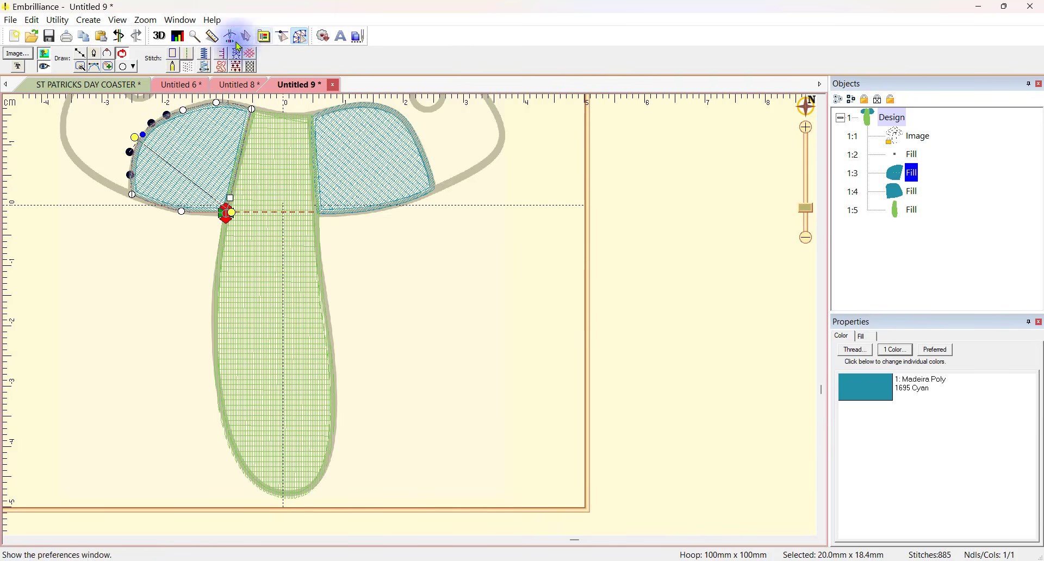
- Preview the stem and underside fills as 3D stitches and show the whole hoop
{"action": "left_click", "coordinate": [158, 36]}
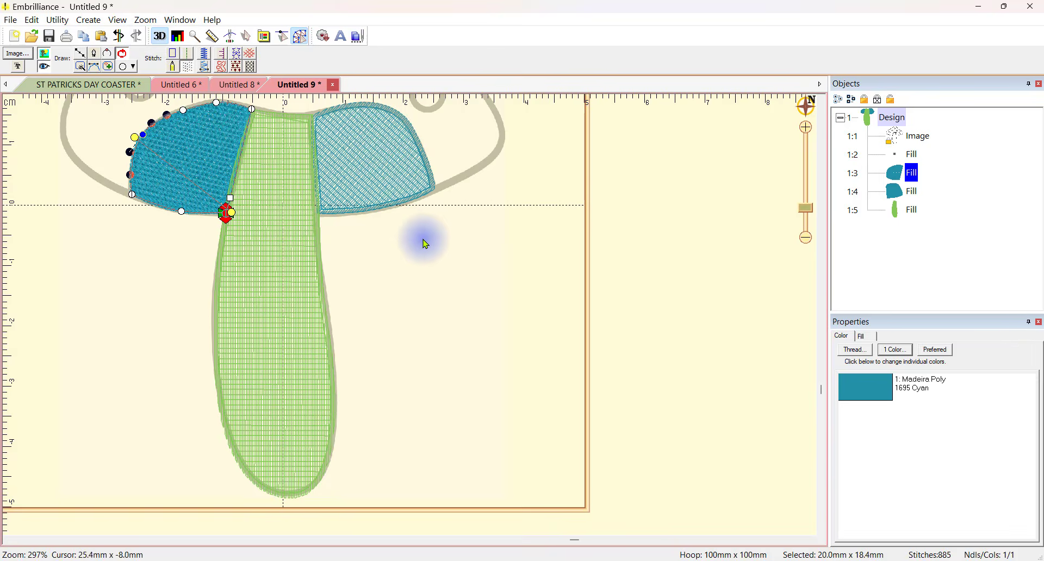
{"action": "left_click", "coordinate": [419, 296]}
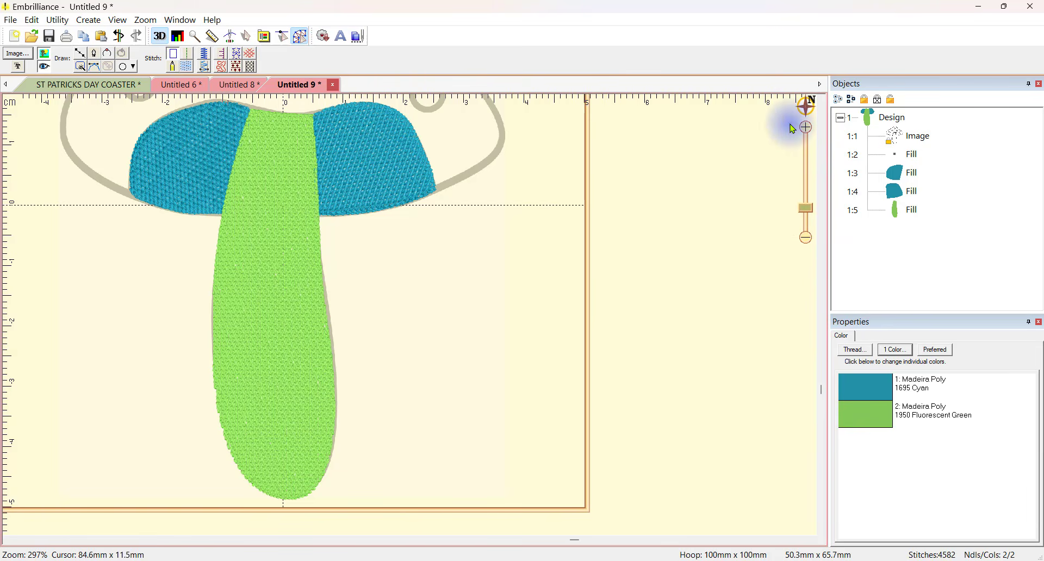
{"action": "mouse_move", "coordinate": [807, 106]}
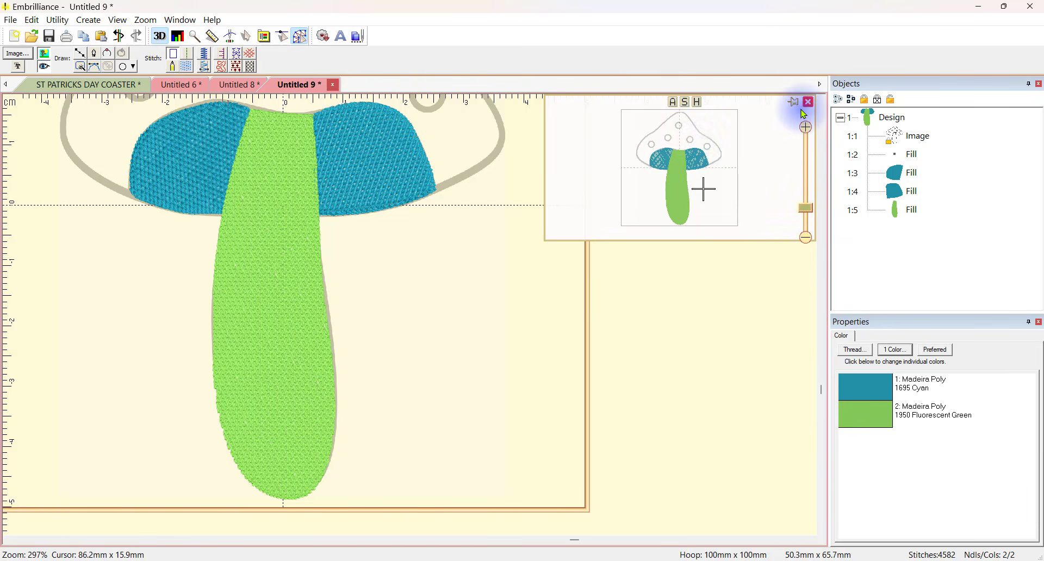
{"action": "left_click", "coordinate": [699, 103]}
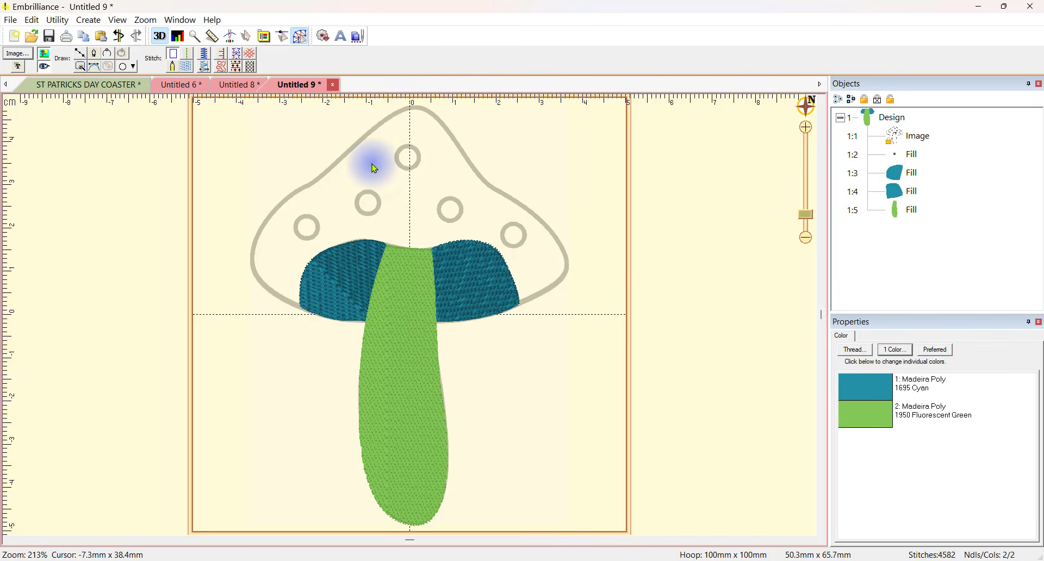
- Start a new point-by-point fill shape for the mushroom cap
{"action": "left_click", "coordinate": [80, 54]}
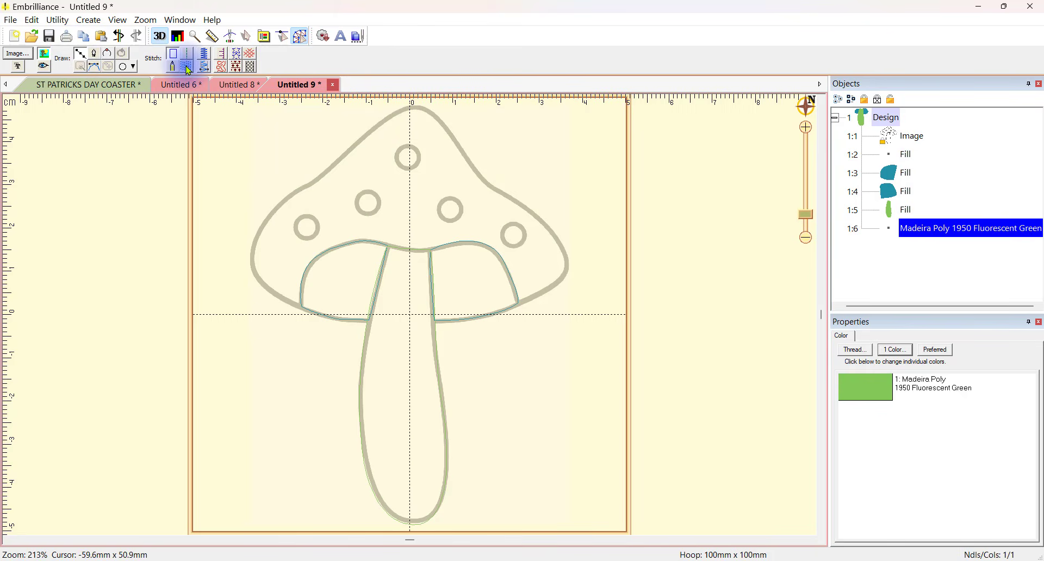
{"action": "left_click", "coordinate": [845, 337]}
{"action": "left_click", "coordinate": [861, 394]}
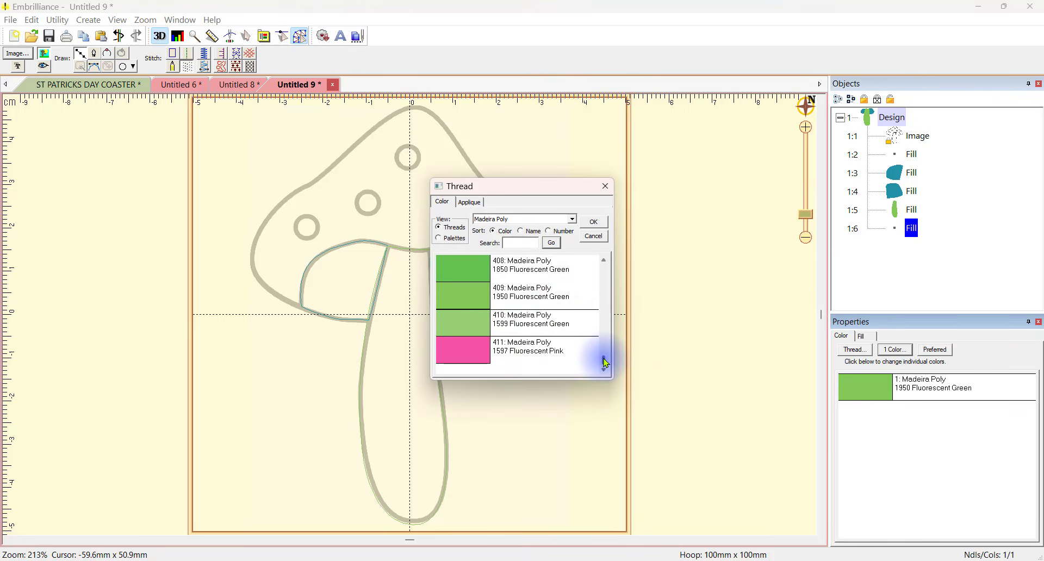
{"action": "left_click_drag", "start_coordinate": [607, 364], "coordinate": [595, 286]}
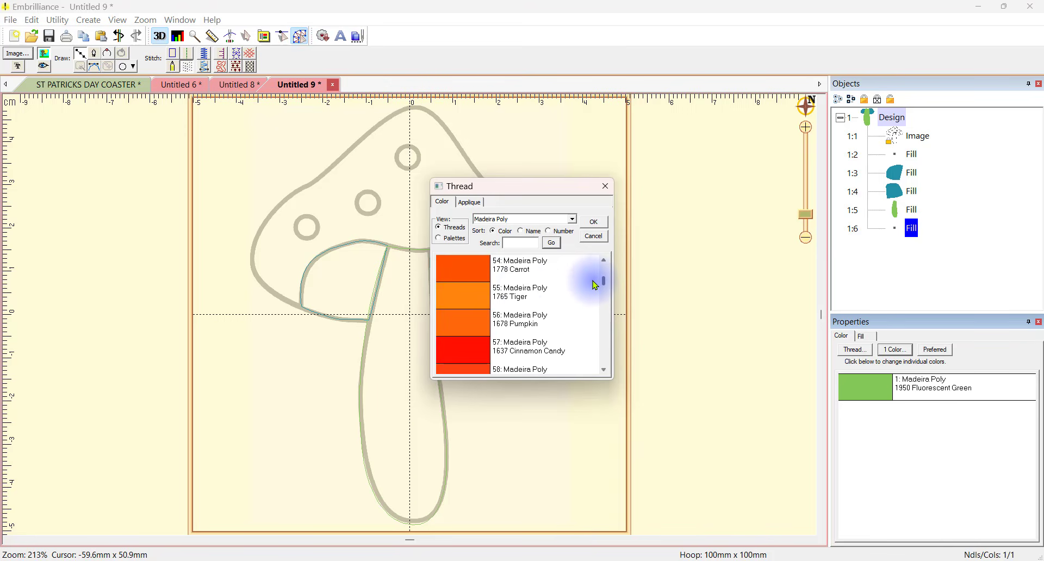
{"action": "left_click", "coordinate": [460, 292]}
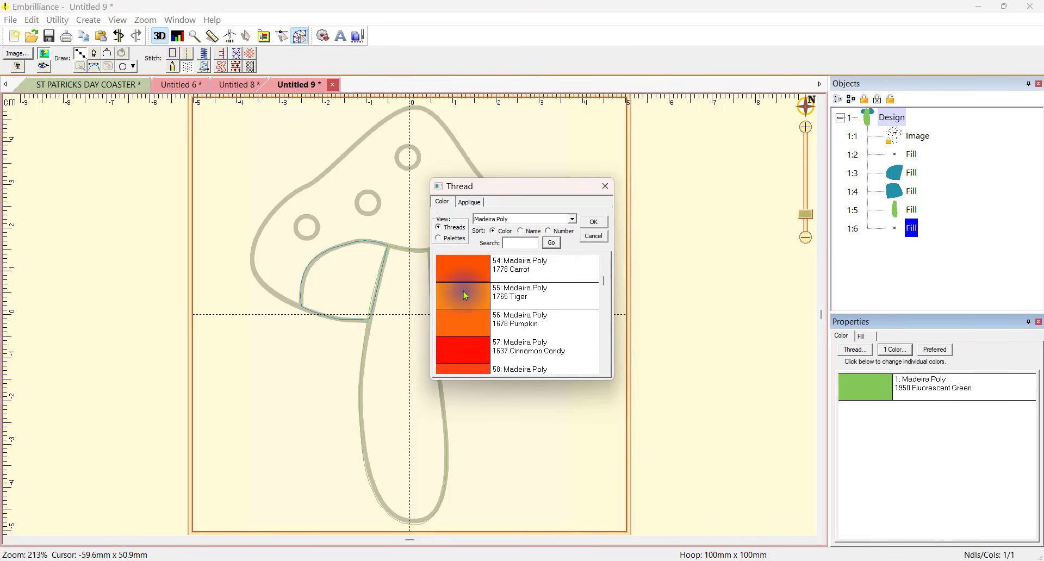
{"action": "left_click", "coordinate": [606, 190]}
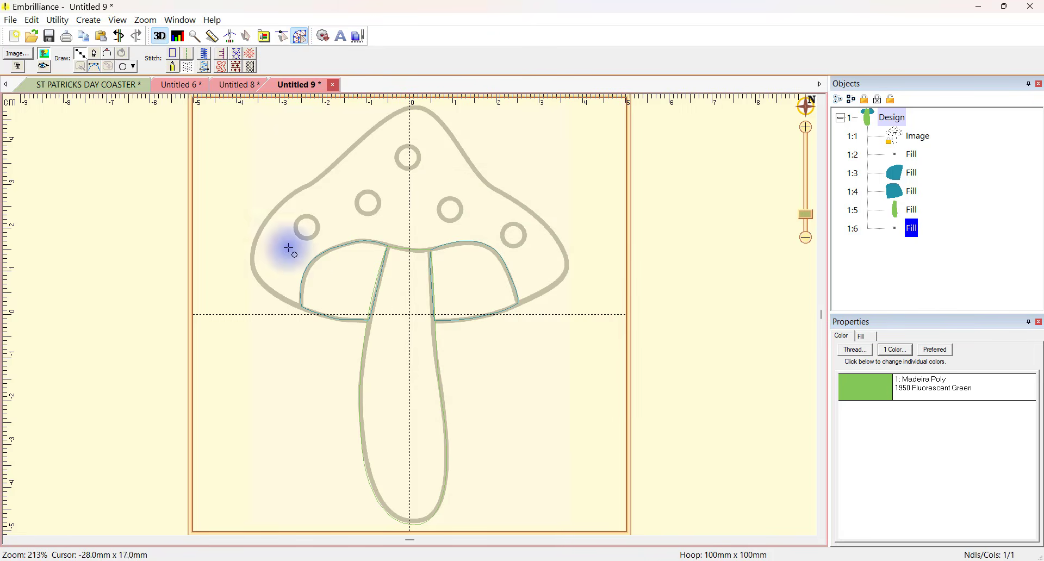
- Trace the mushroom cap's outer edge with curve points from its lower left underside corner, over the peak, to the right side
{"action": "left_click", "coordinate": [301, 309]}
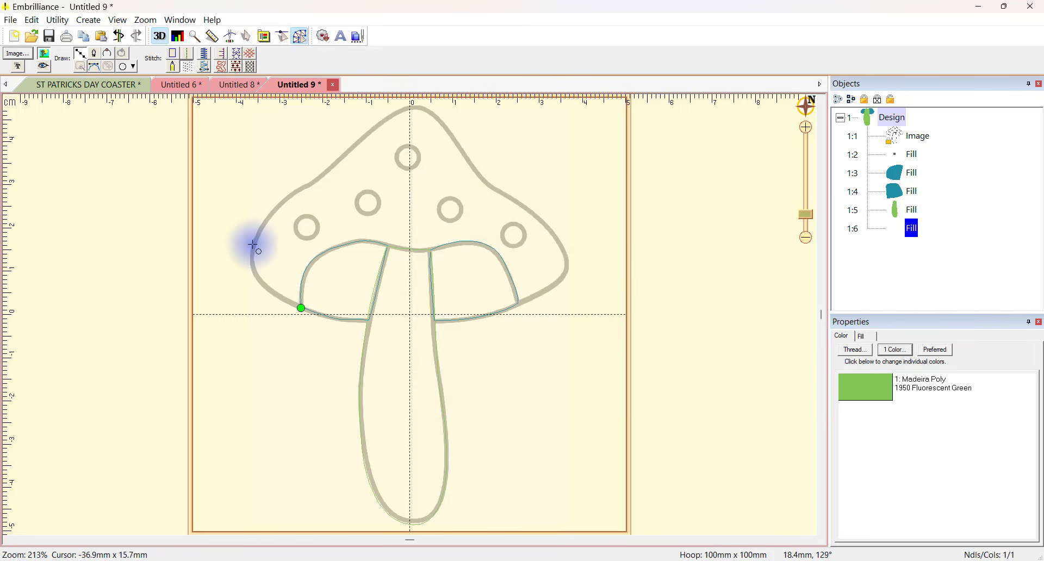
{"action": "left_click", "coordinate": [256, 240]}
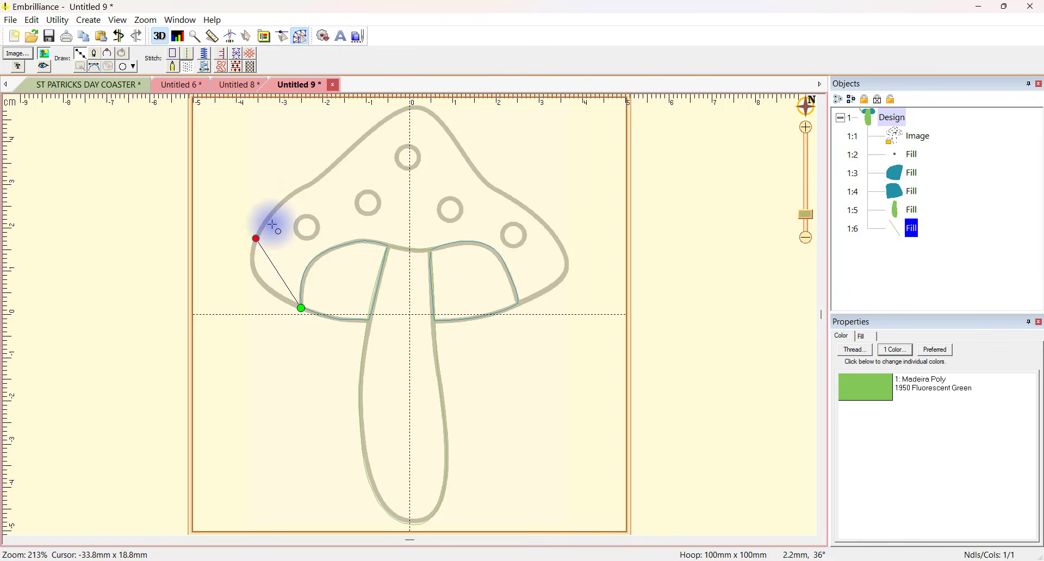
{"action": "left_click", "coordinate": [340, 157]}
{"action": "left_click", "coordinate": [417, 105]}
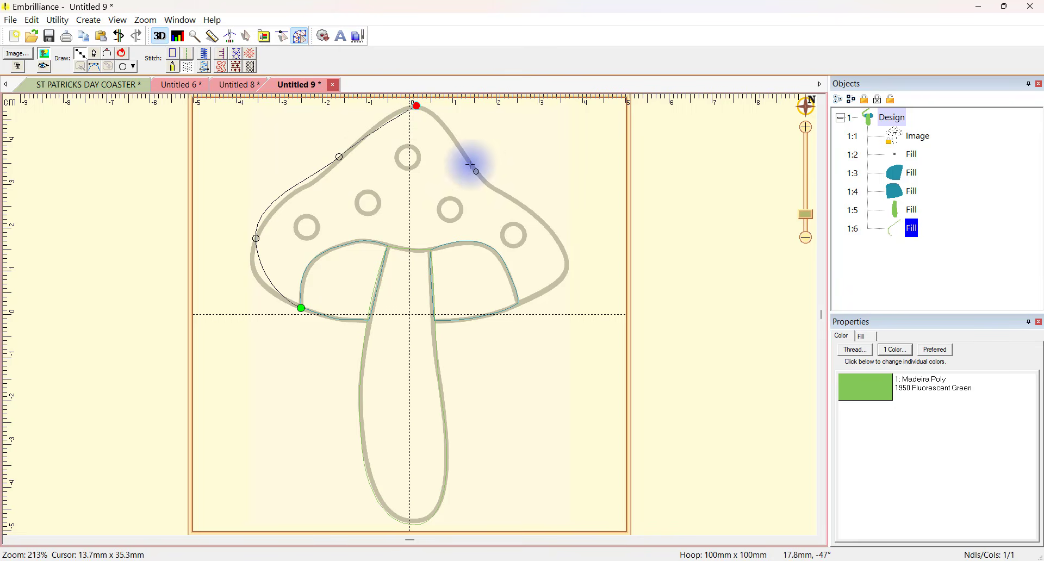
{"action": "left_click", "coordinate": [478, 174]}
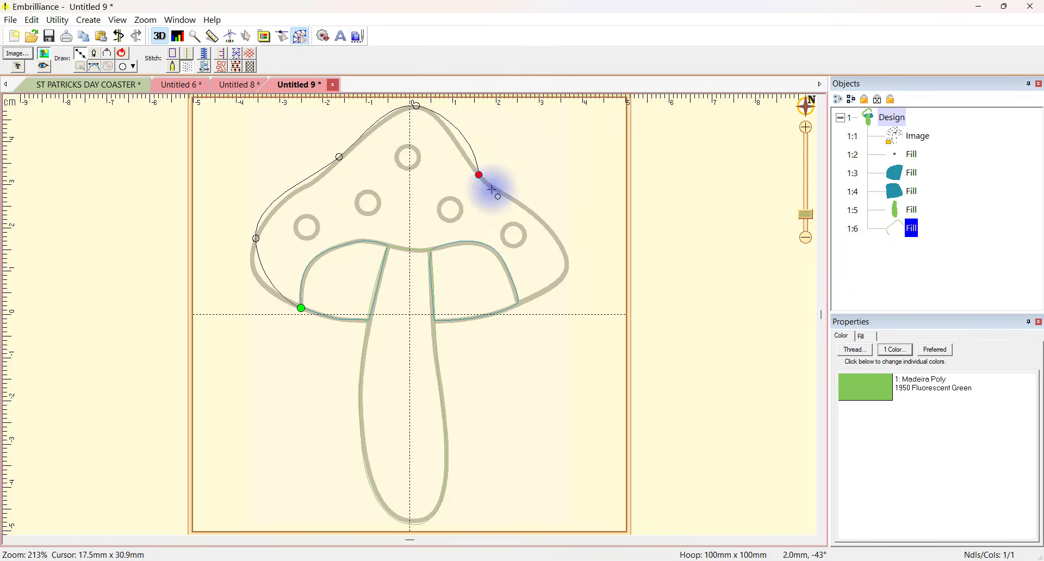
{"action": "left_click", "coordinate": [569, 257]}
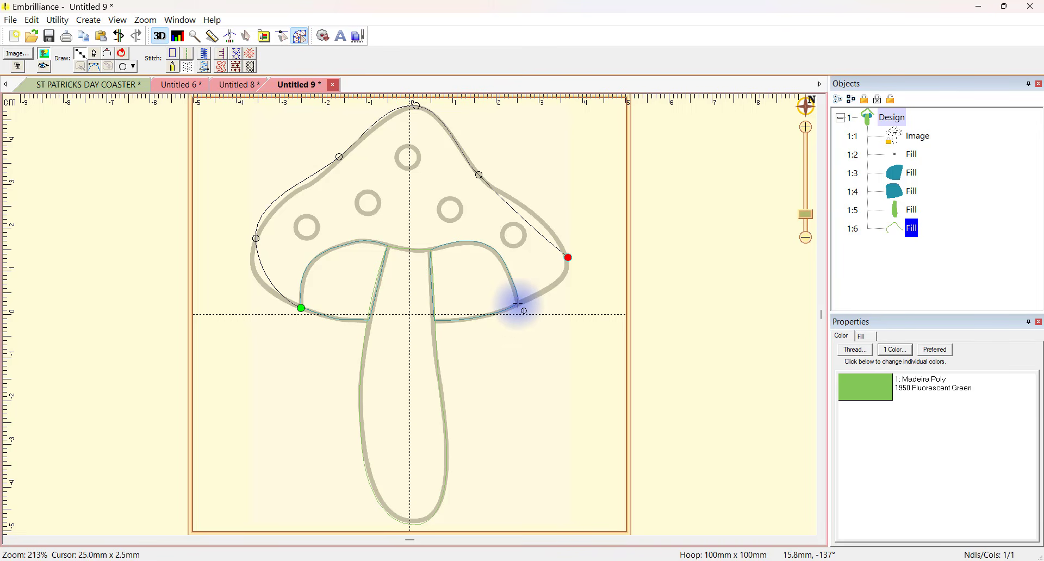
- Continue the cap outline along the arched underside edges and stem top back to its start, and finish the fill shape
{"action": "left_click", "coordinate": [490, 246]}
{"action": "left_click", "coordinate": [426, 250]}
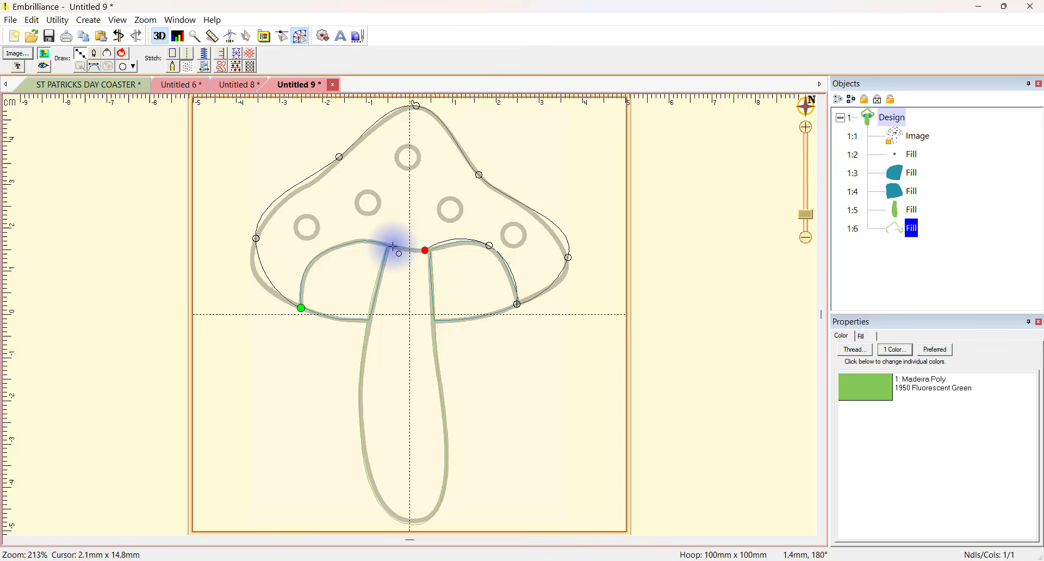
{"action": "left_click", "coordinate": [346, 244]}
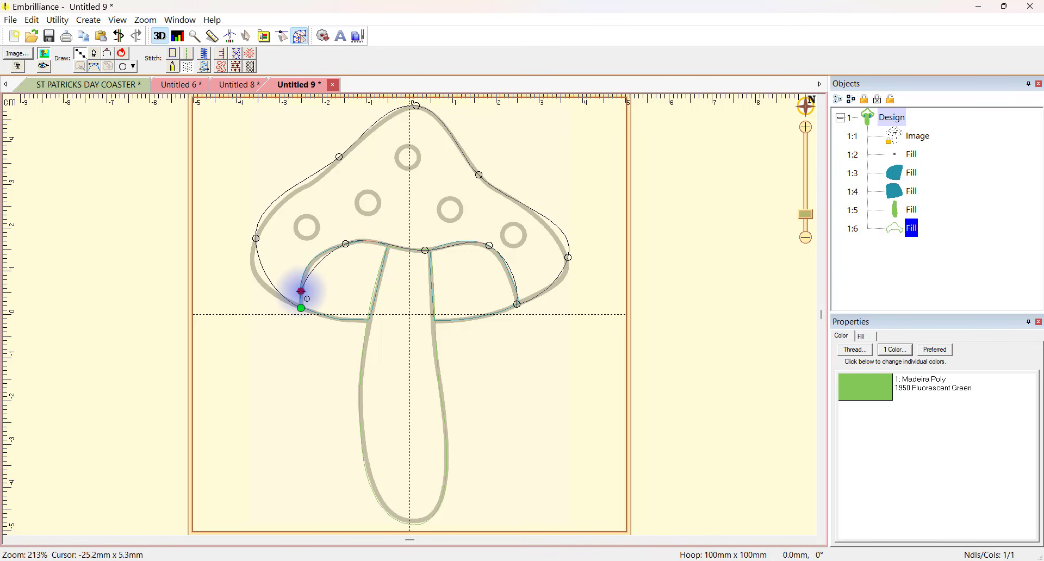
{"action": "left_click", "coordinate": [122, 57]}
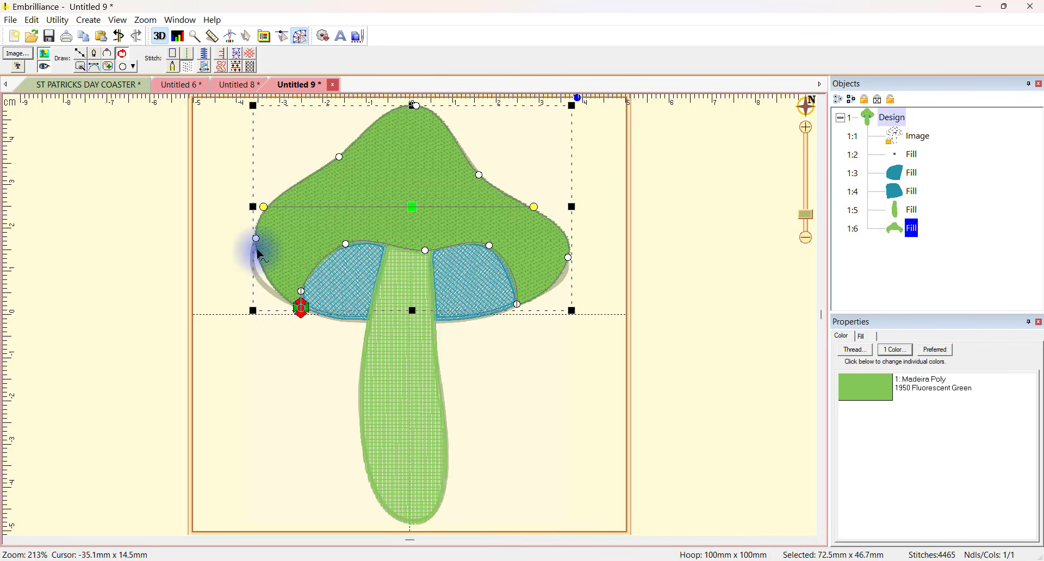
- Try 1755 Marmalade and 1965 Orange Peel on the cap fill and settle on Madeira Poly 1909 Electric Pink as its thread
{"action": "left_click", "coordinate": [400, 224]}
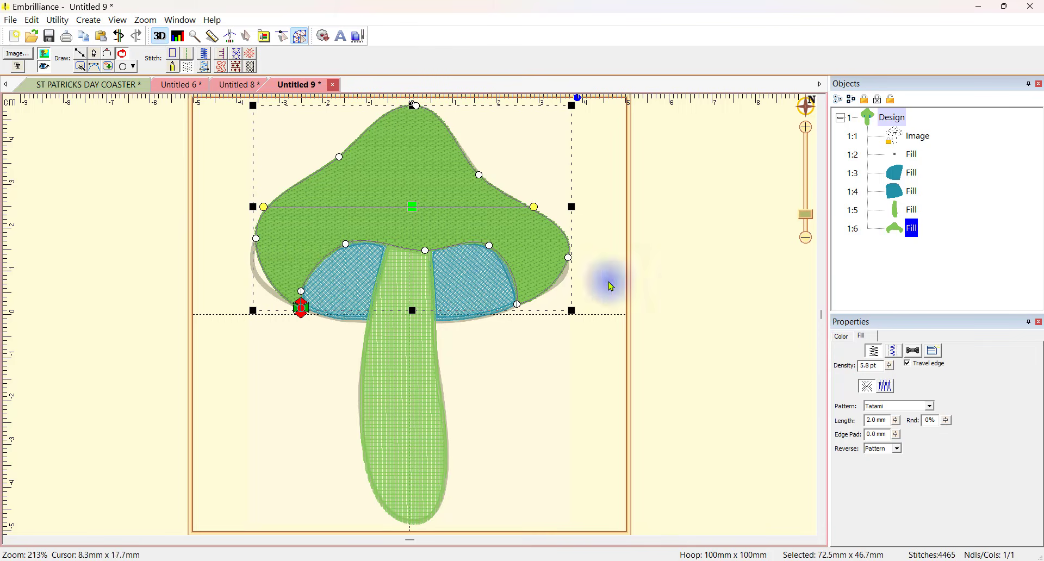
{"action": "left_click", "coordinate": [843, 336]}
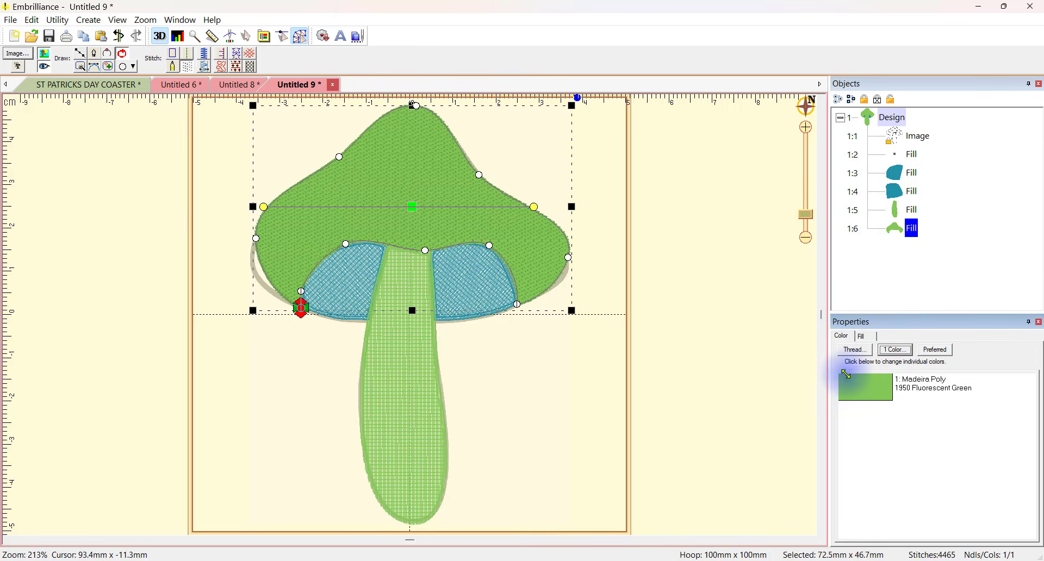
{"action": "left_click", "coordinate": [855, 391]}
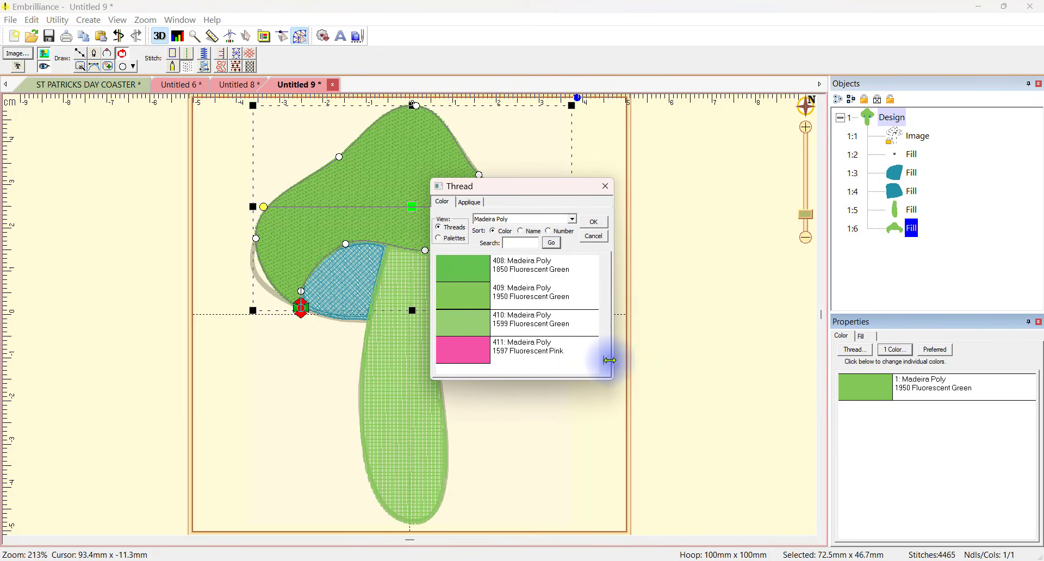
{"action": "left_click_drag", "start_coordinate": [607, 369], "coordinate": [610, 288]}
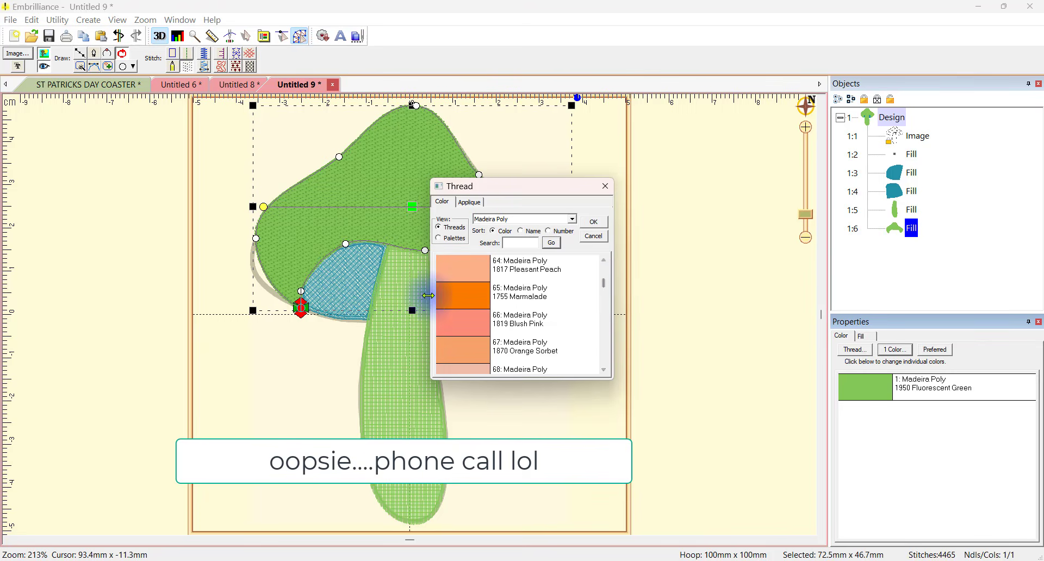
{"action": "left_click", "coordinate": [457, 290]}
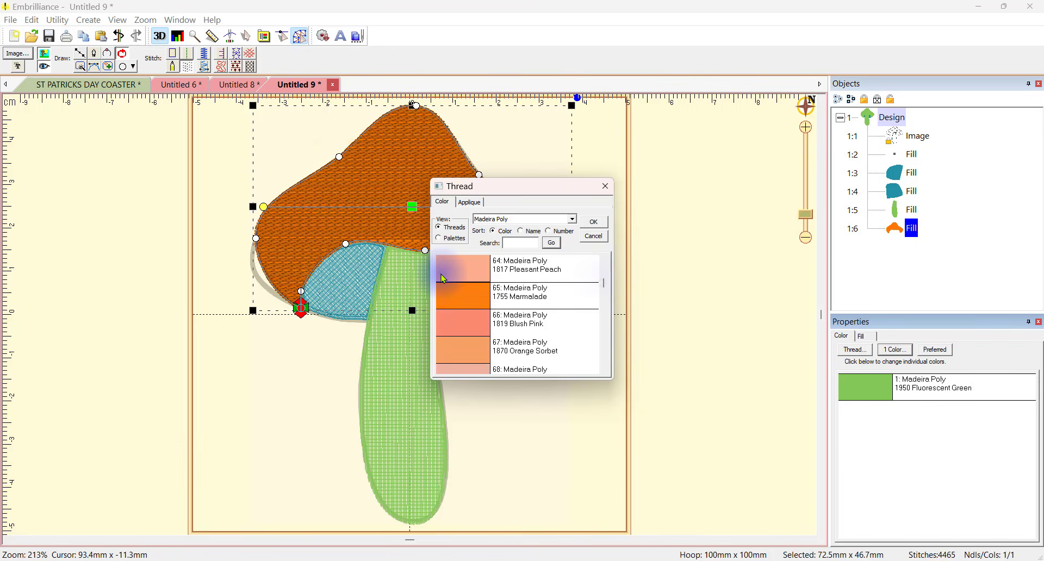
{"action": "scroll", "coordinate": [449, 315], "scroll_direction": "up", "scroll_amount": 5}
{"action": "left_click", "coordinate": [452, 351]}
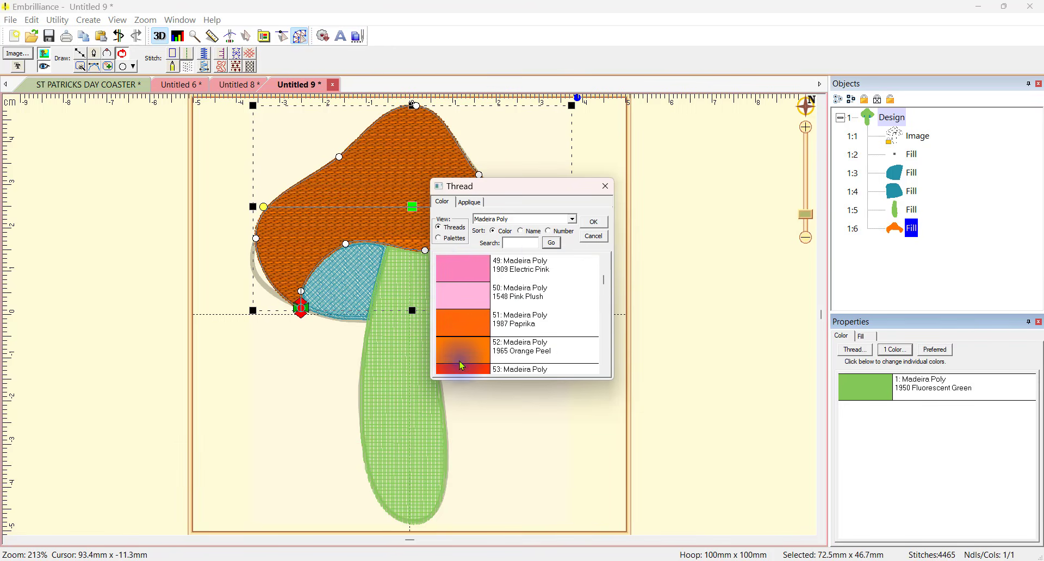
{"action": "left_click", "coordinate": [461, 276]}
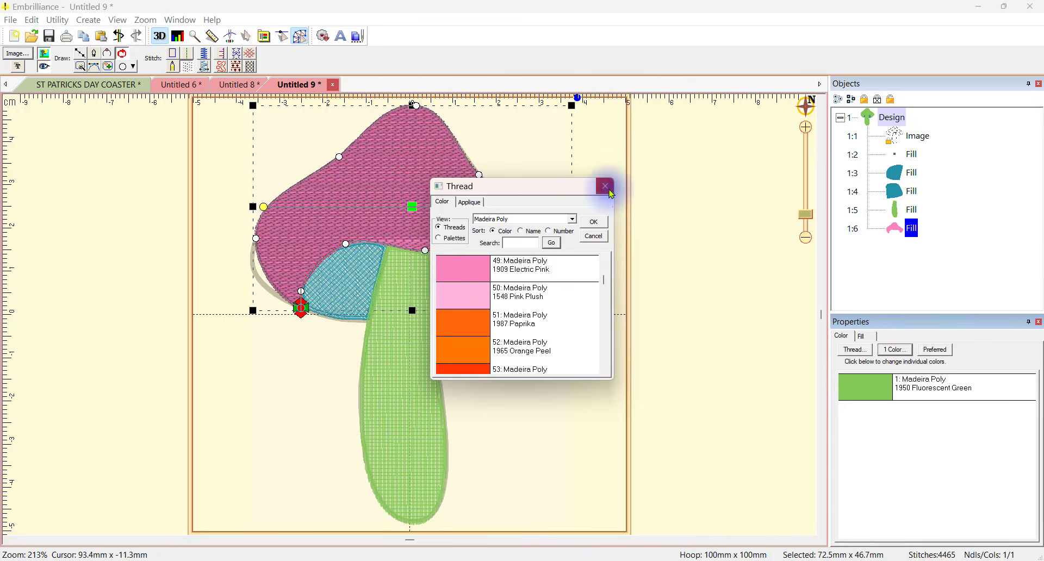
{"action": "left_click", "coordinate": [595, 224]}
{"action": "left_click", "coordinate": [718, 175]}
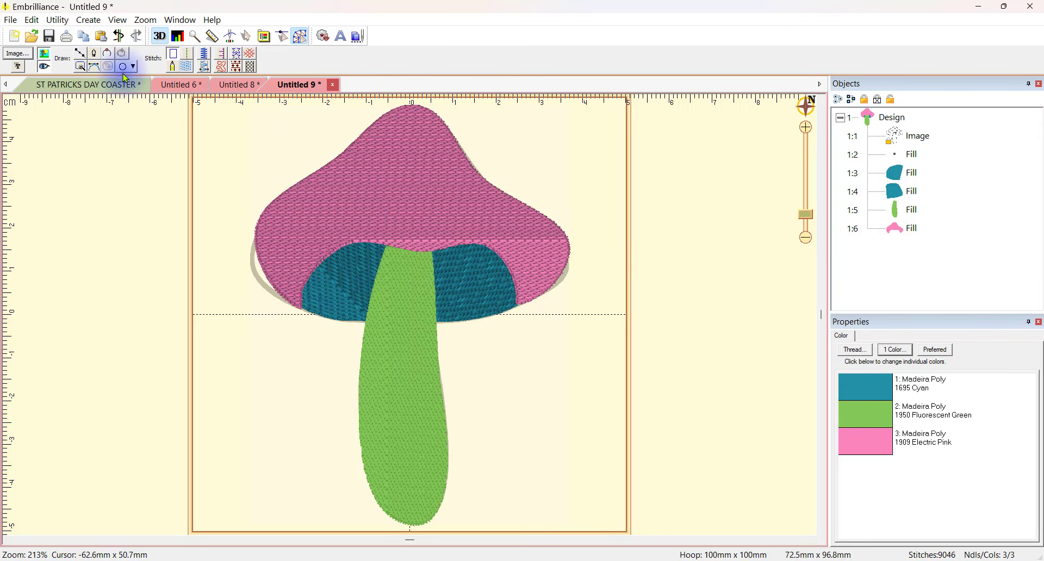
- Switch off the 3D view and adjust the cap fill's outer edge points and curve handles on both sides to match the drawing
{"action": "left_click", "coordinate": [159, 39]}
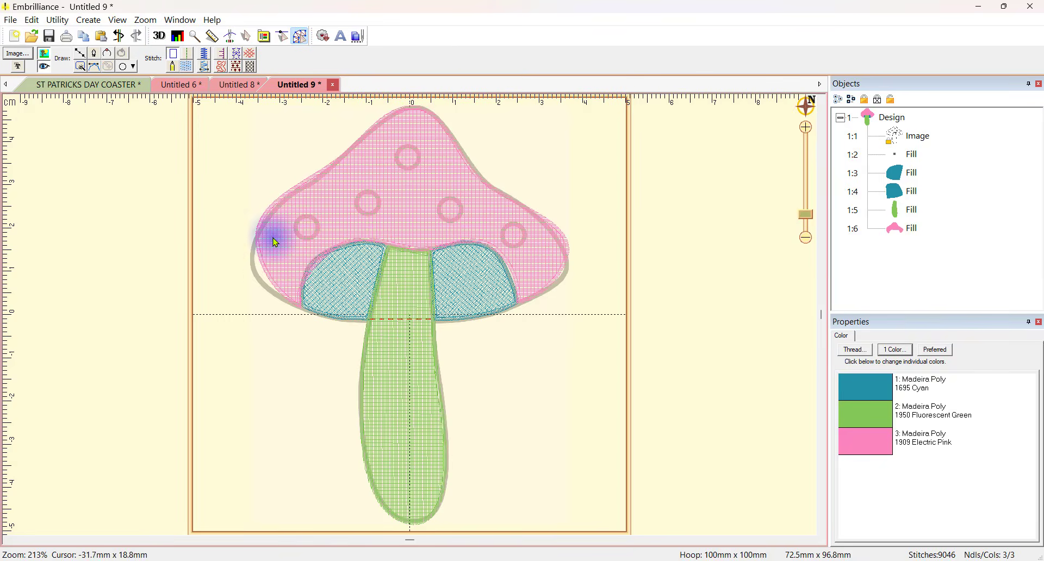
{"action": "left_click", "coordinate": [269, 270]}
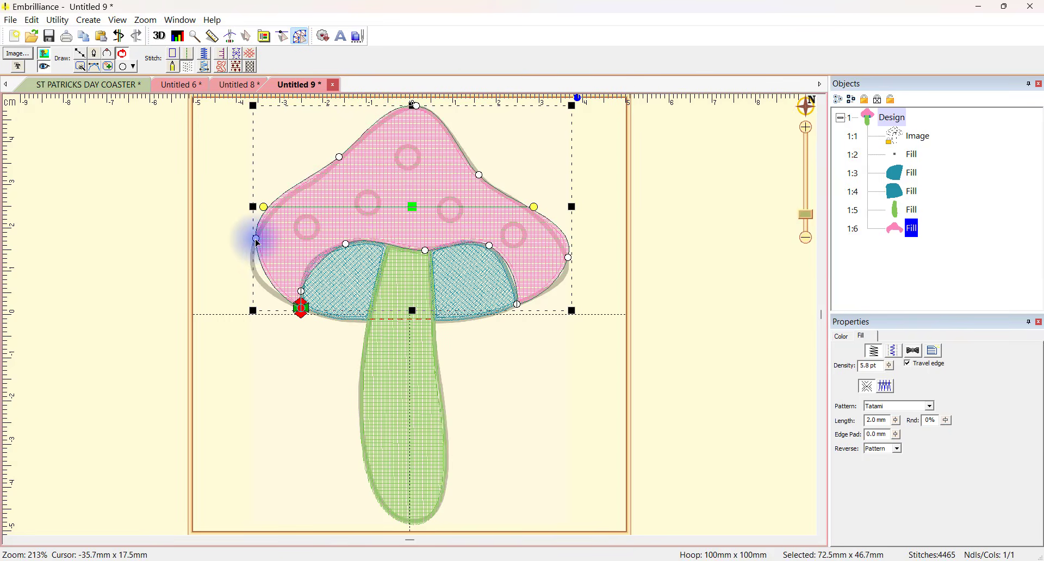
{"action": "left_click_drag", "start_coordinate": [258, 242], "coordinate": [252, 258]}
{"action": "left_click", "coordinate": [340, 159]}
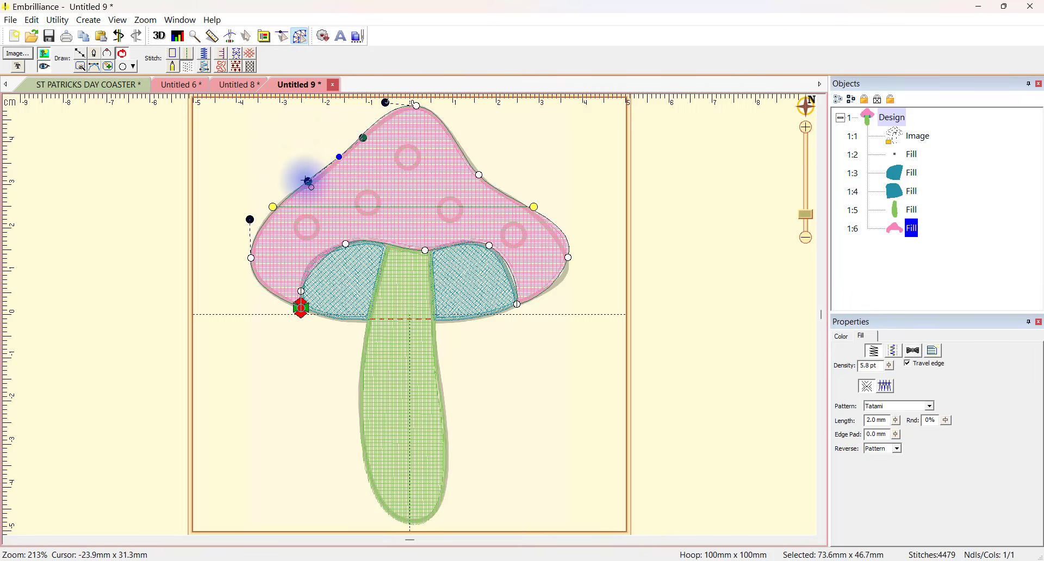
{"action": "left_click_drag", "start_coordinate": [308, 181], "coordinate": [309, 182]}
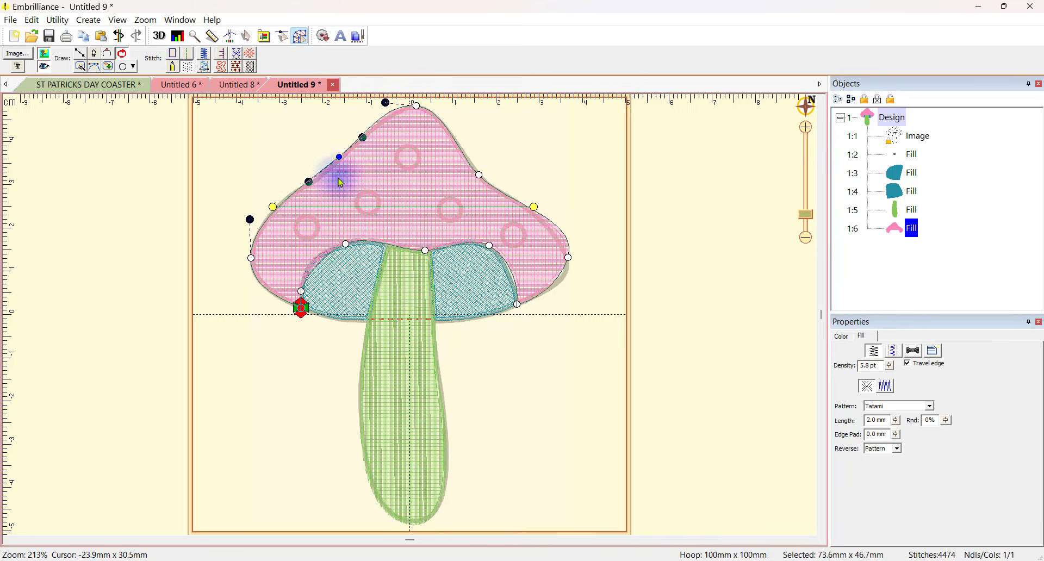
{"action": "left_click_drag", "start_coordinate": [570, 259], "coordinate": [569, 267]}
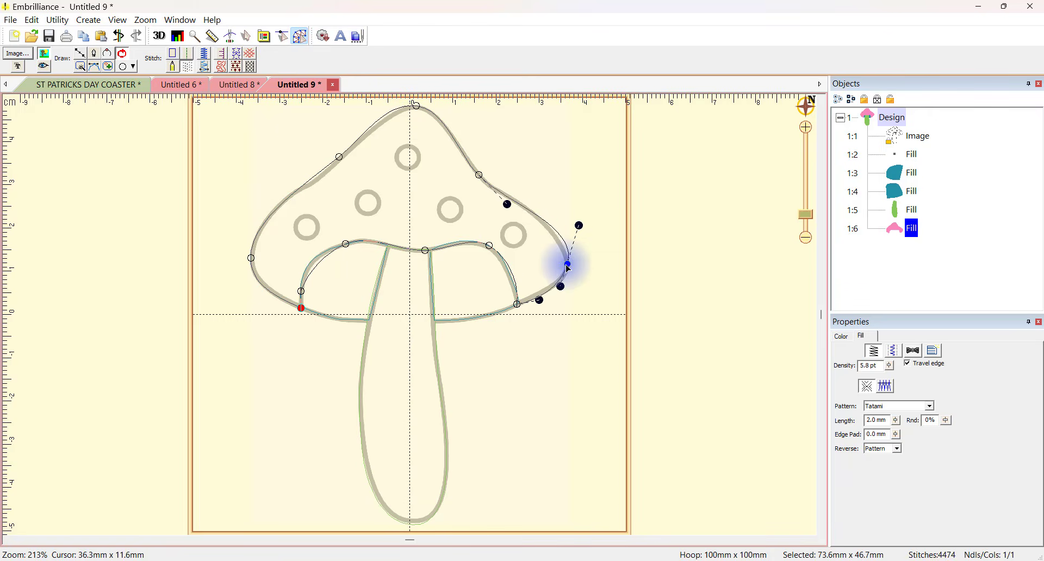
{"action": "left_click_drag", "start_coordinate": [539, 300], "coordinate": [538, 297]}
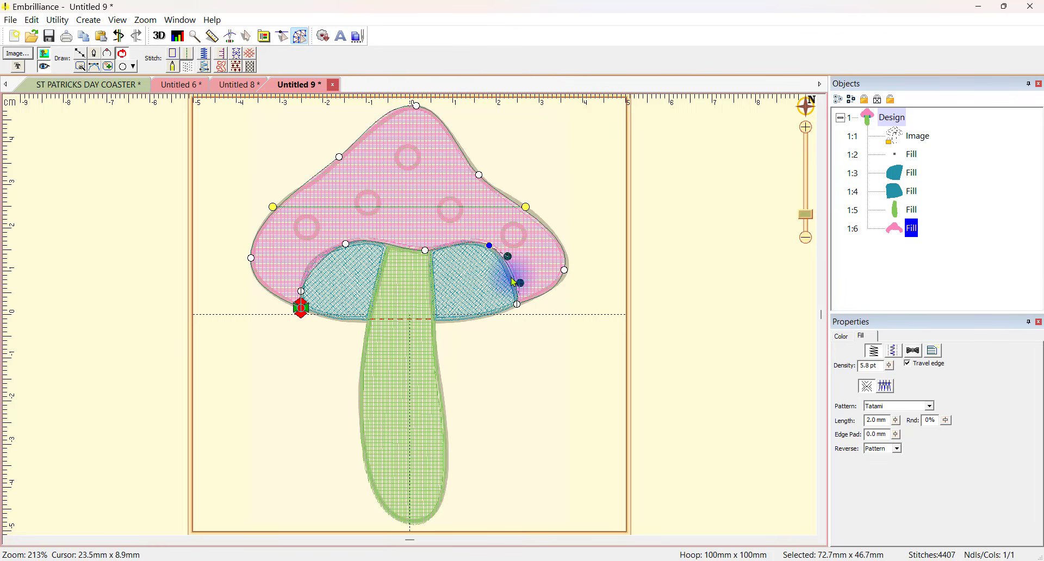
- Reshape the cap fill's inner edge along both underside arches and the stem top to follow the drawn lines
{"action": "left_click_drag", "start_coordinate": [508, 256], "coordinate": [519, 287]}
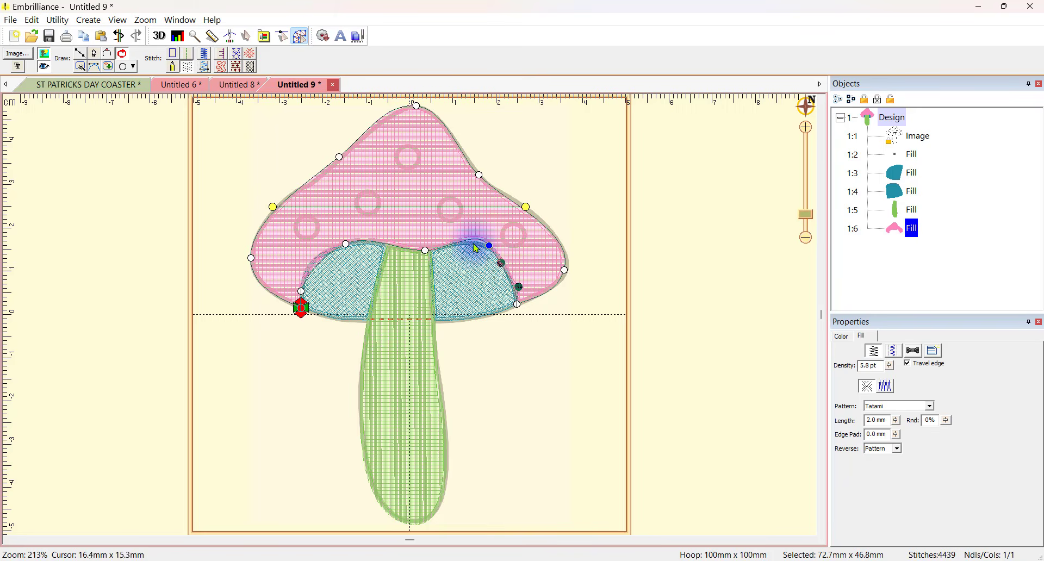
{"action": "left_click_drag", "start_coordinate": [490, 249], "coordinate": [492, 253]}
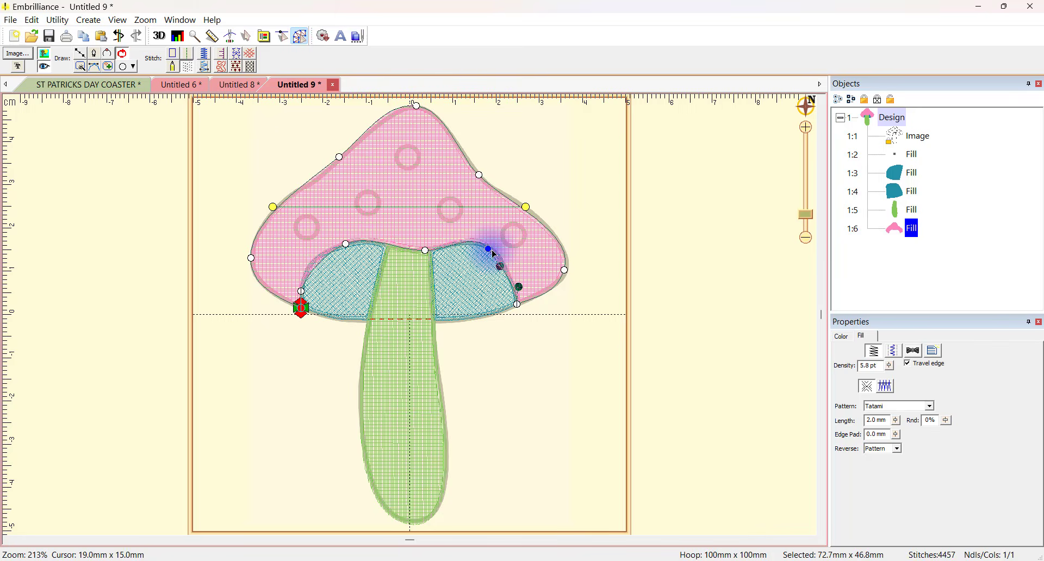
{"action": "left_click_drag", "start_coordinate": [425, 251], "coordinate": [426, 254]}
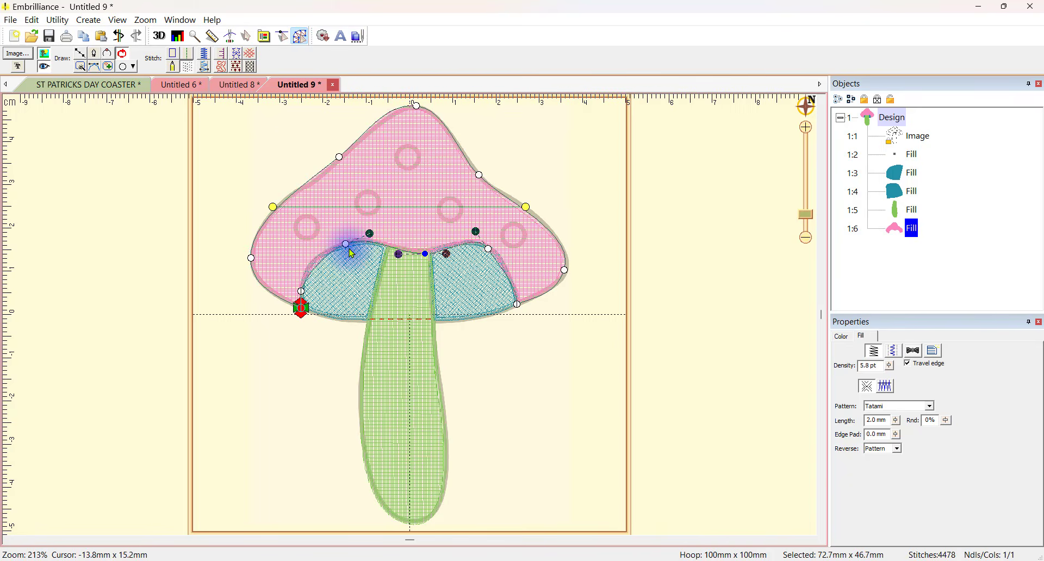
{"action": "left_click_drag", "start_coordinate": [348, 247], "coordinate": [348, 251]}
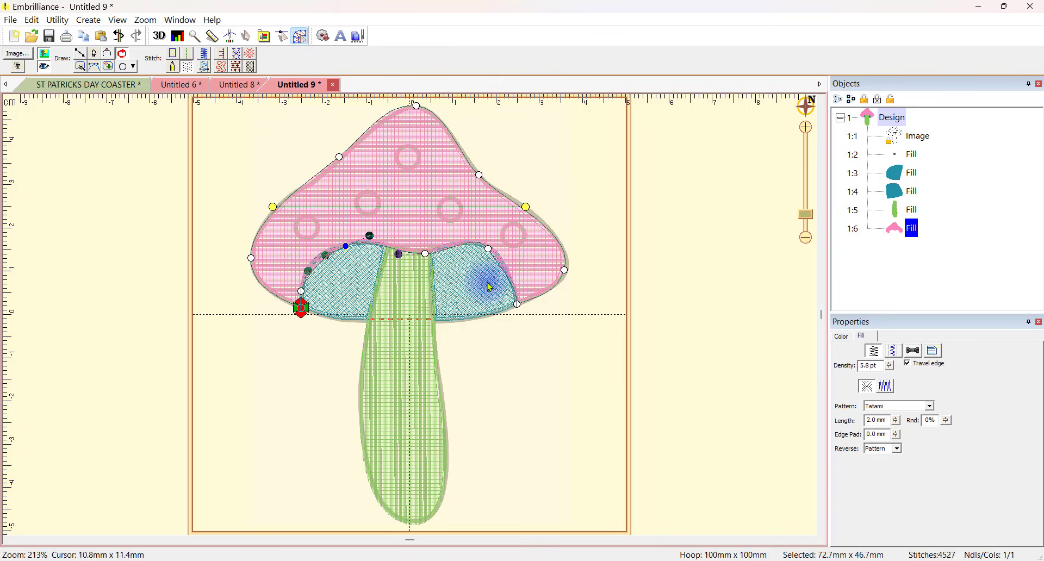
{"action": "left_click", "coordinate": [605, 324]}
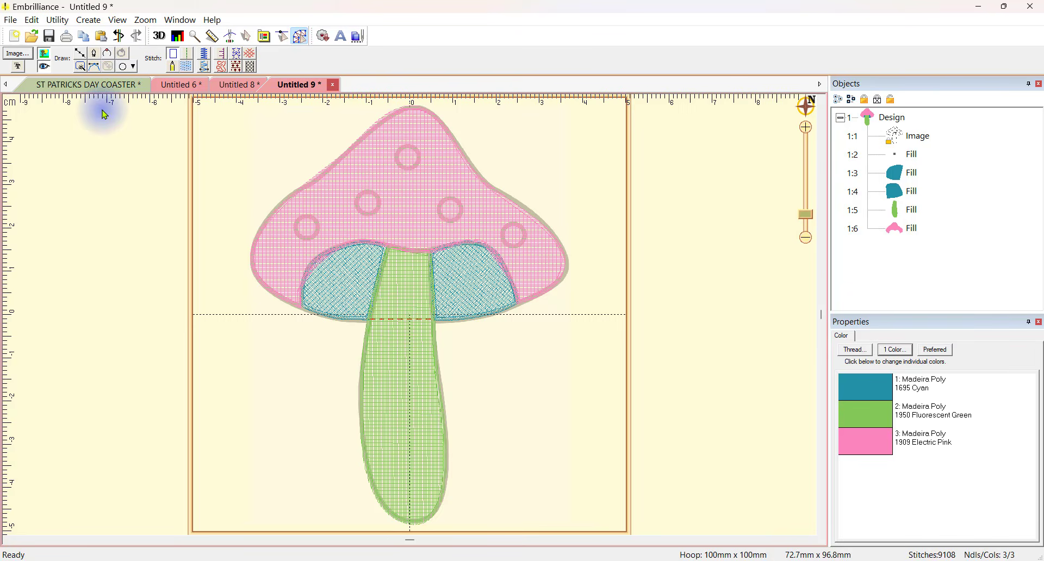
- Draw a circular fill about 6.0 x 5.5 mm over the cap's leftmost spot, using thread Madeira Poly 1987 Paprika
{"action": "left_click", "coordinate": [102, 206]}
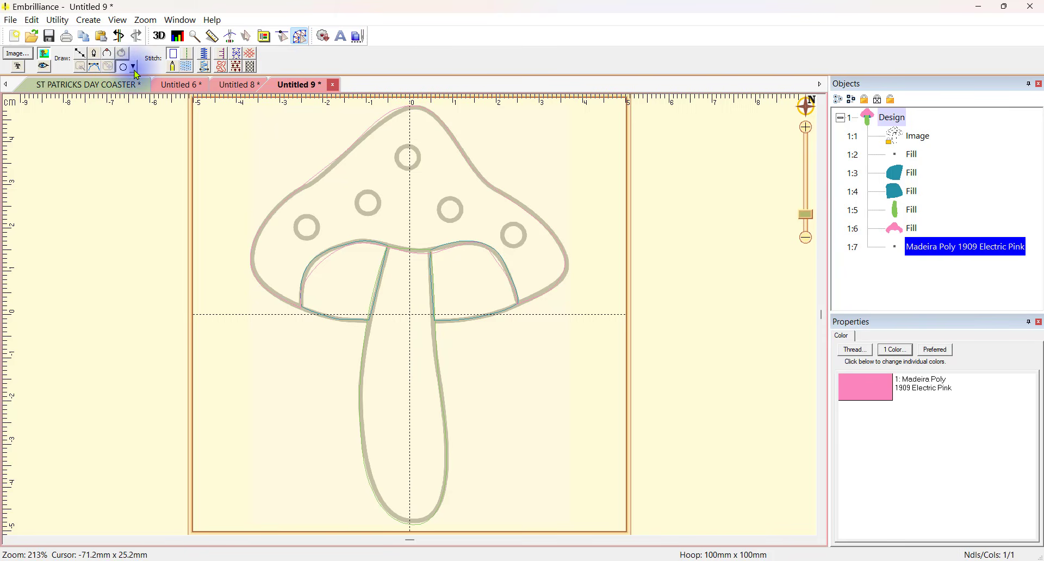
{"action": "left_click", "coordinate": [135, 68]}
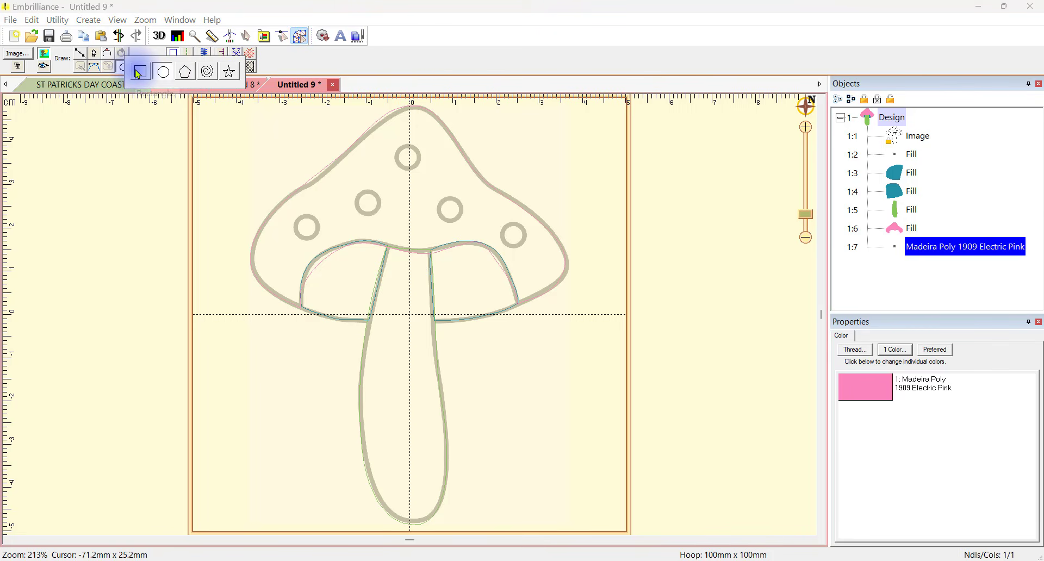
{"action": "left_click", "coordinate": [139, 72]}
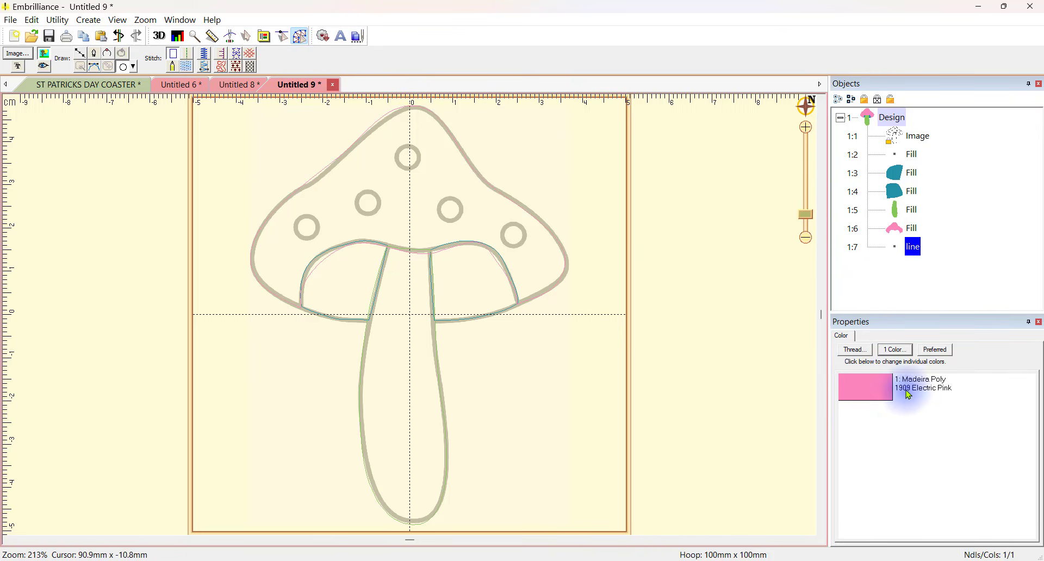
{"action": "left_click", "coordinate": [868, 391]}
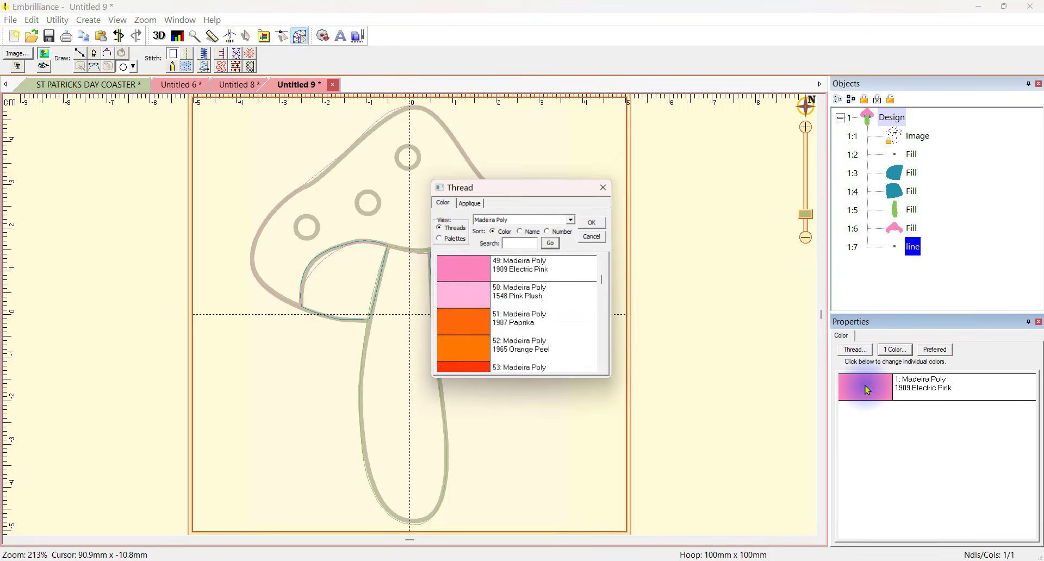
{"action": "left_click", "coordinate": [463, 323]}
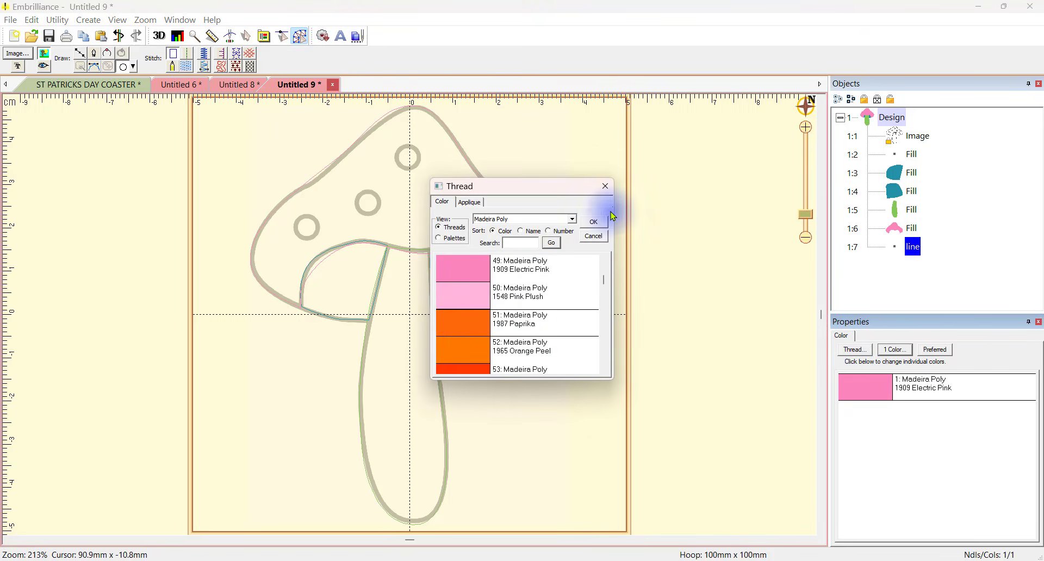
{"action": "left_click", "coordinate": [596, 223]}
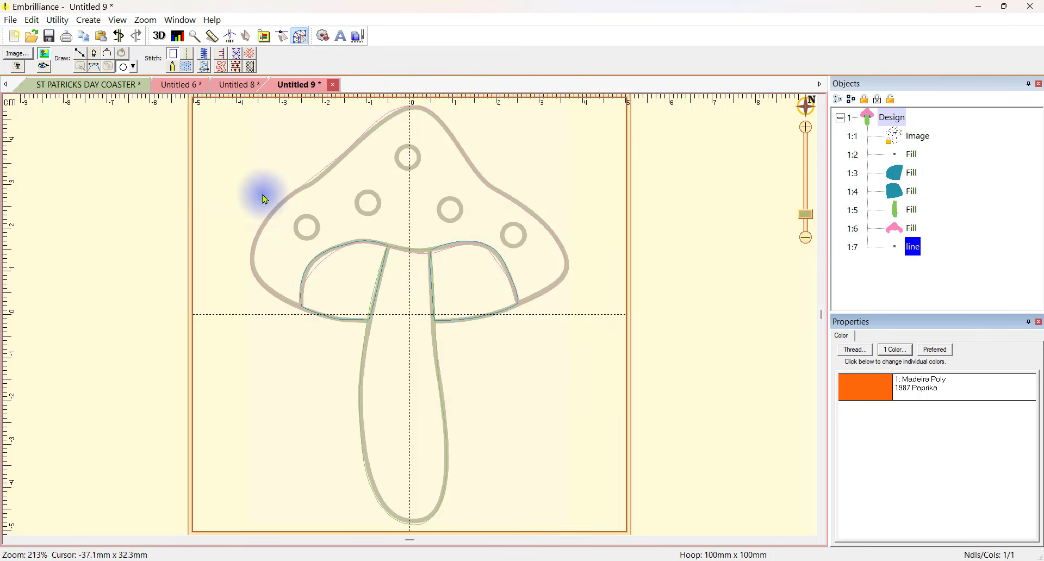
{"action": "left_click", "coordinate": [188, 68]}
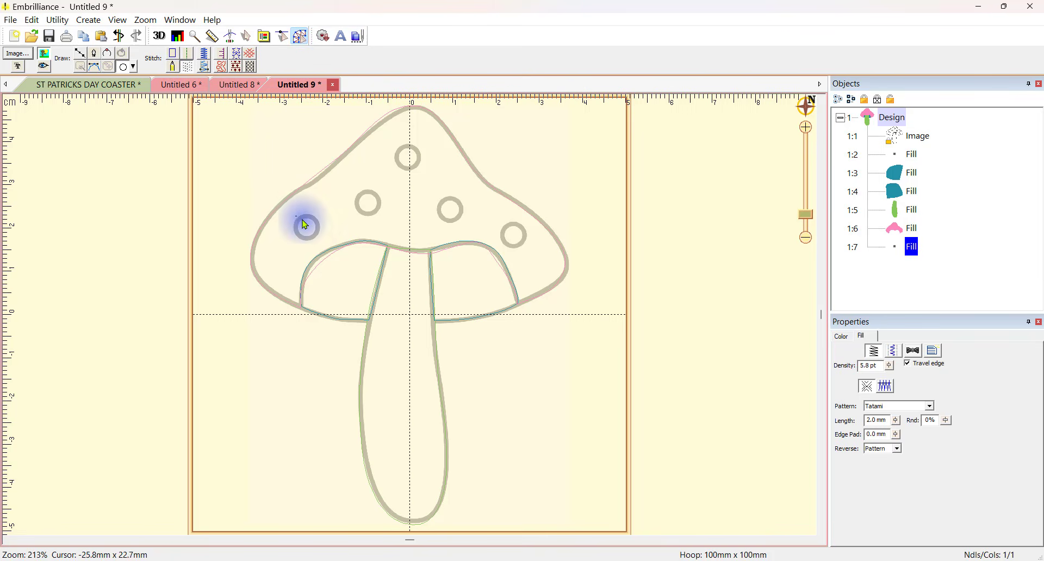
{"action": "left_click_drag", "start_coordinate": [302, 220], "coordinate": [326, 249]}
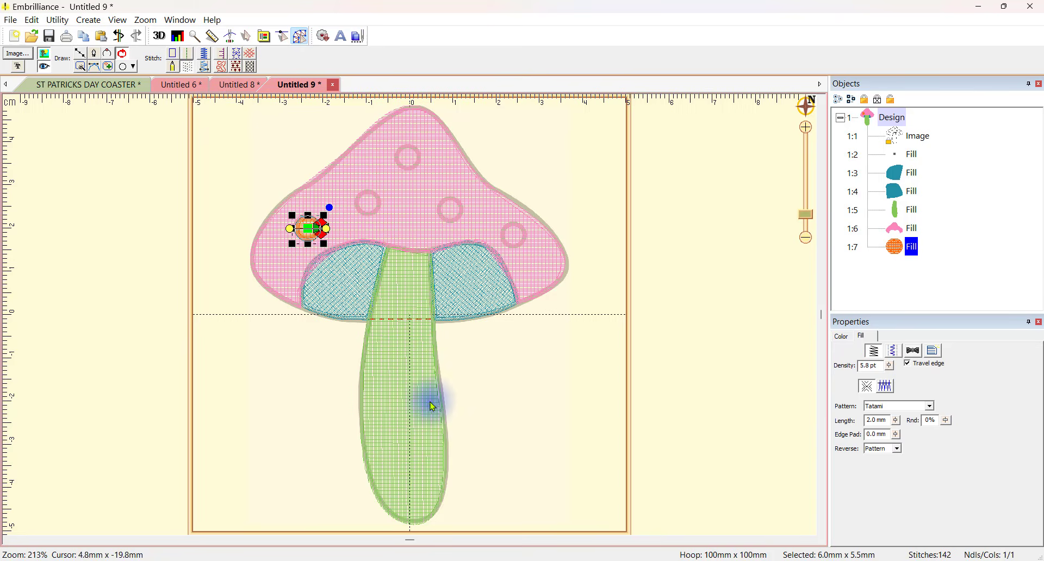
- Duplicate the orange spot fill and place the copies over the other four spots on the cap
{"action": "left_click", "coordinate": [85, 37]}
{"action": "left_click", "coordinate": [102, 37]}
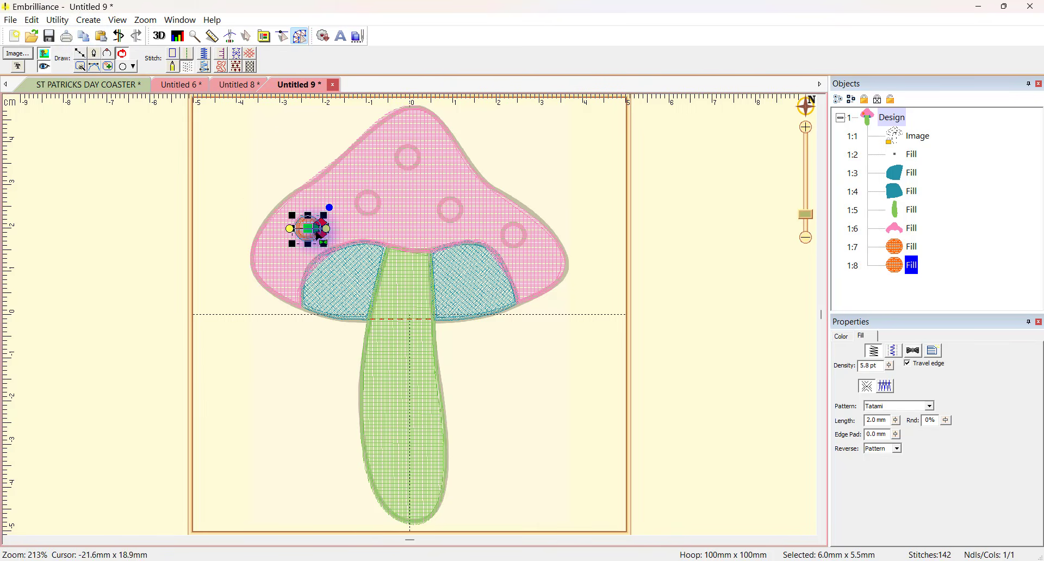
{"action": "left_click_drag", "start_coordinate": [310, 233], "coordinate": [371, 207]}
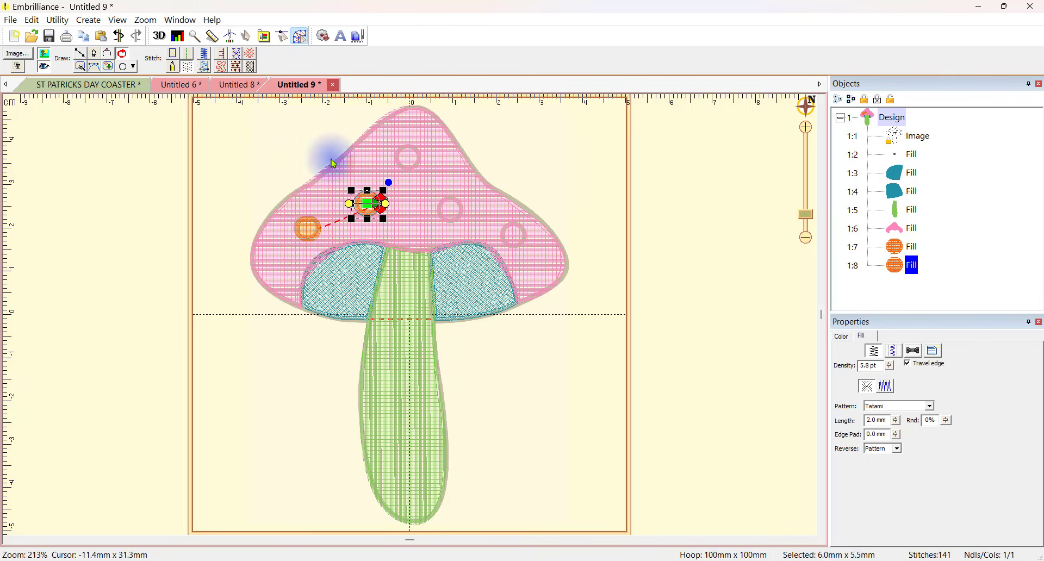
{"action": "left_click", "coordinate": [101, 36]}
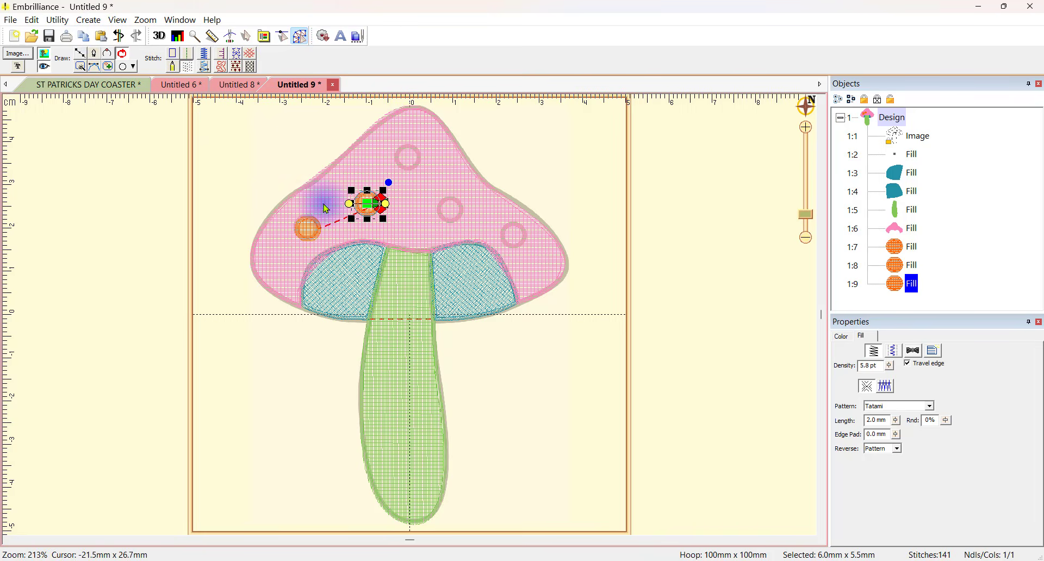
{"action": "left_click_drag", "start_coordinate": [368, 204], "coordinate": [414, 159]}
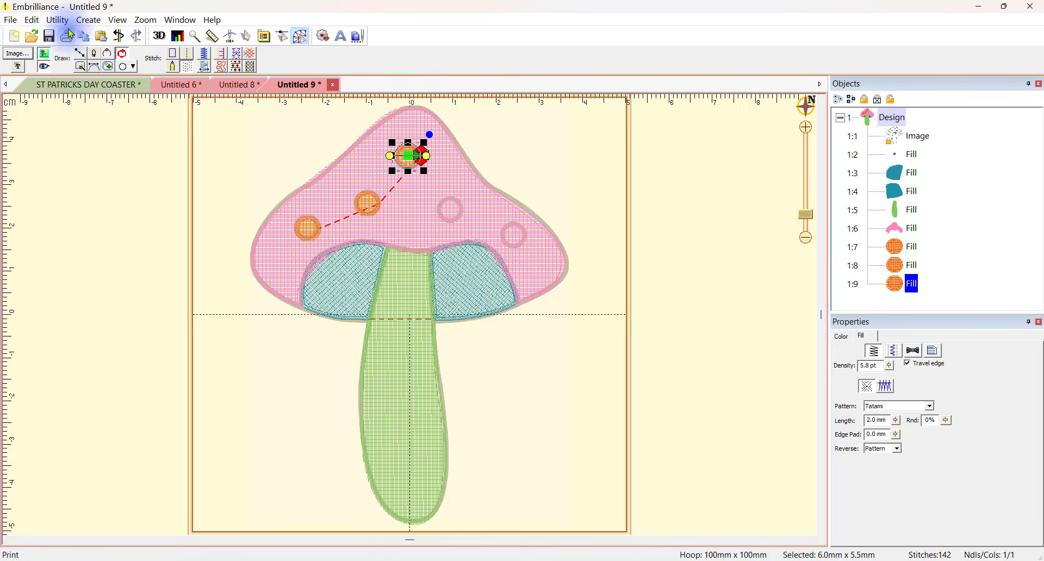
{"action": "left_click", "coordinate": [84, 36]}
{"action": "left_click", "coordinate": [102, 36]}
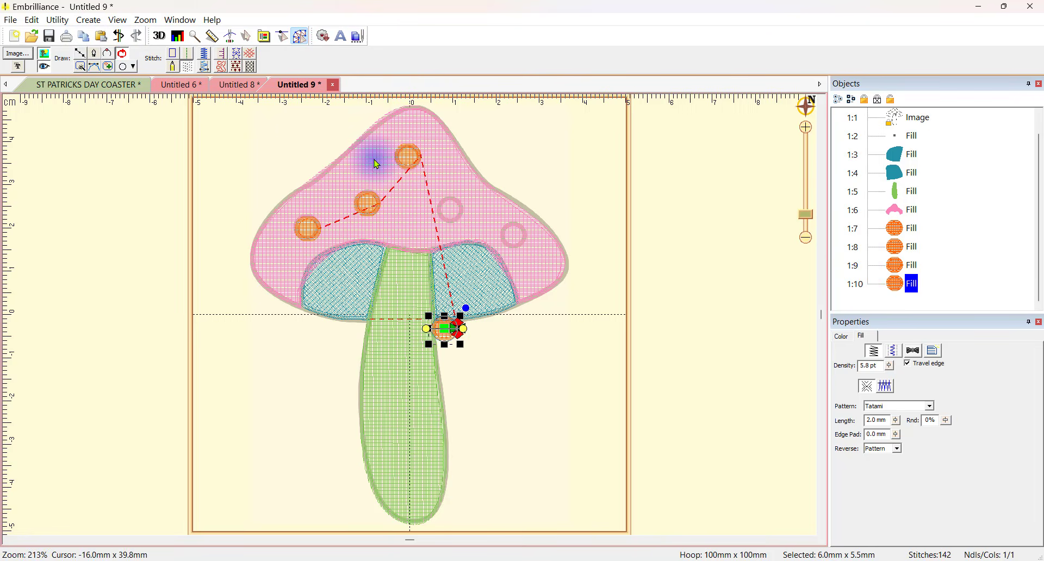
{"action": "left_click_drag", "start_coordinate": [448, 336], "coordinate": [515, 237]}
{"action": "left_click", "coordinate": [101, 36]}
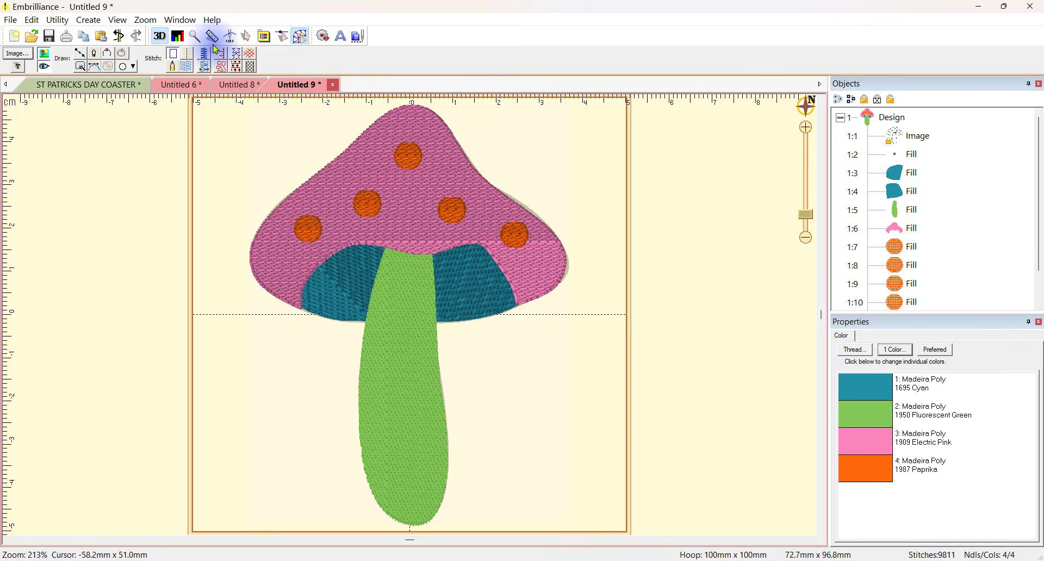
- Play the complete mushroom design from start to end in the stitch simulator
{"action": "left_click", "coordinate": [231, 36]}
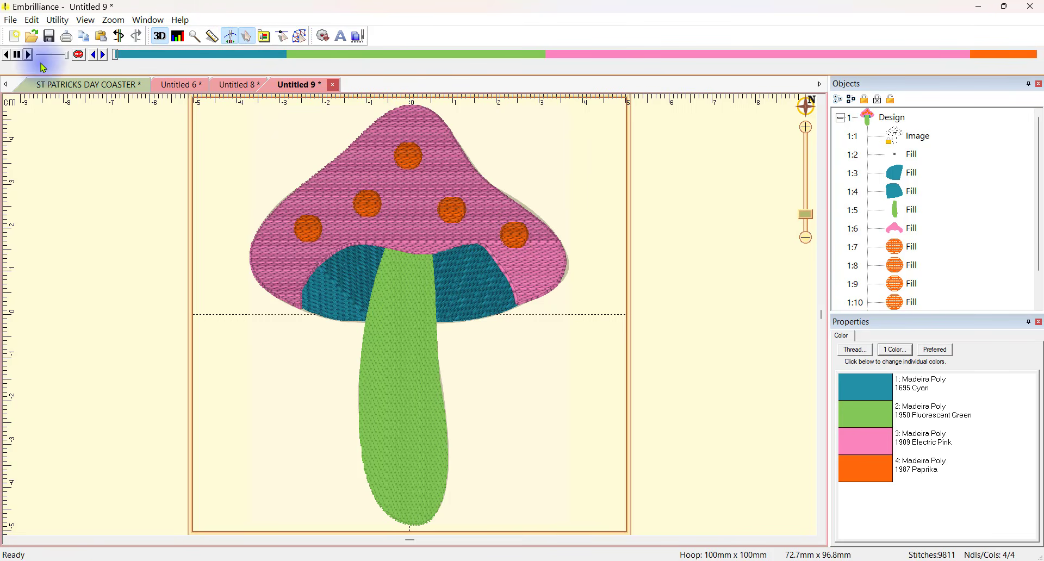
{"action": "left_click", "coordinate": [231, 38]}
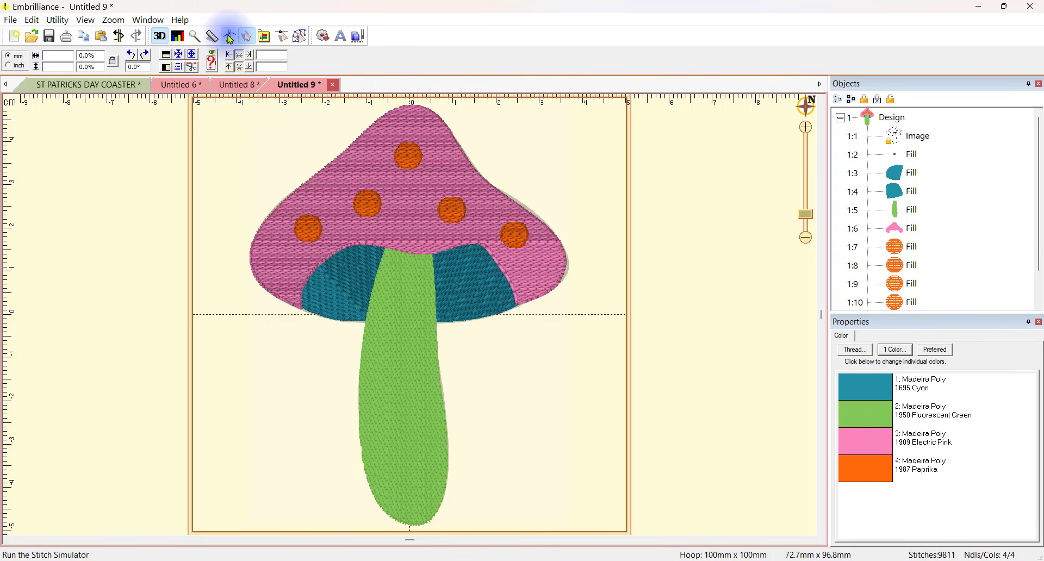
{"action": "left_click", "coordinate": [231, 38]}
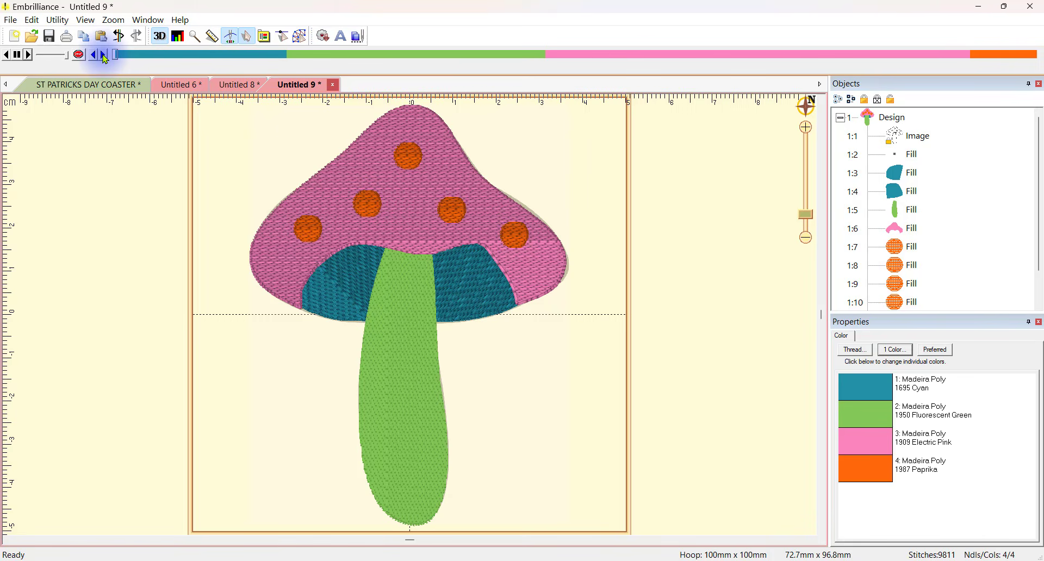
{"action": "left_click", "coordinate": [28, 54]}
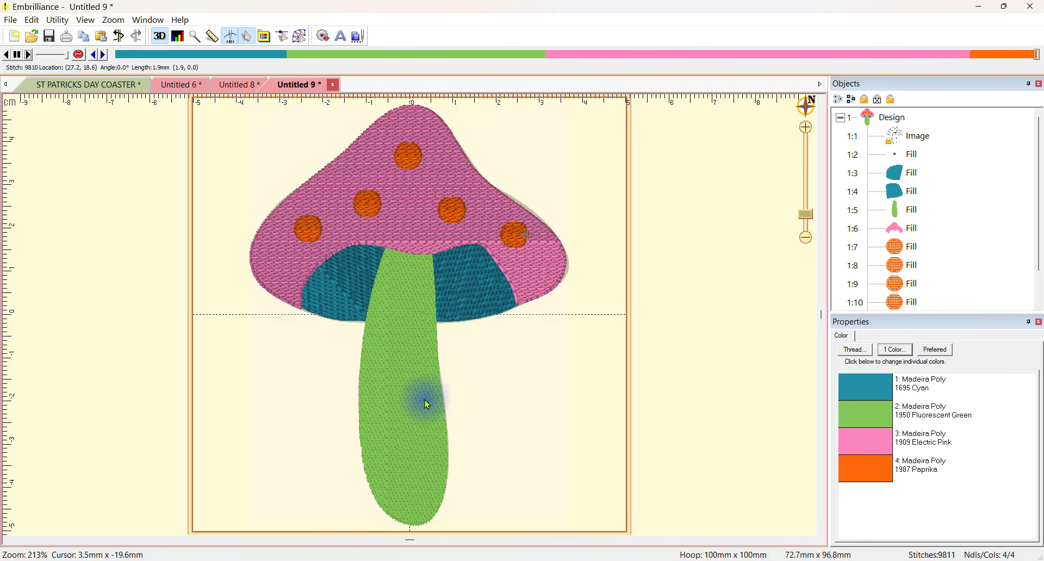
- Create a new design and draw a nearly horizontal three-point line about 80 mm long across the upper part of the hoop
{"action": "left_click", "coordinate": [15, 38]}
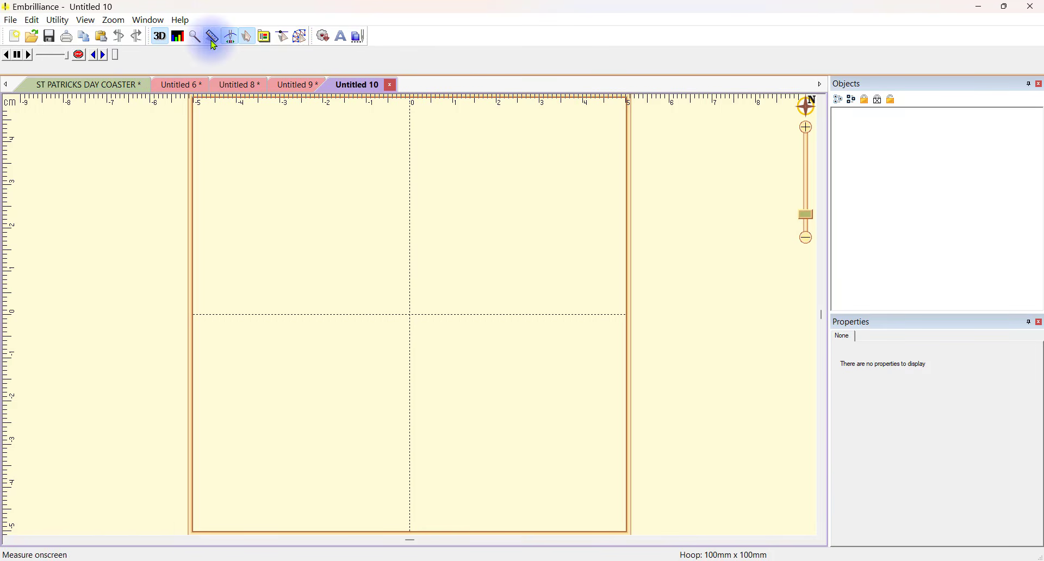
{"action": "left_click", "coordinate": [302, 37]}
{"action": "left_click", "coordinate": [86, 57]}
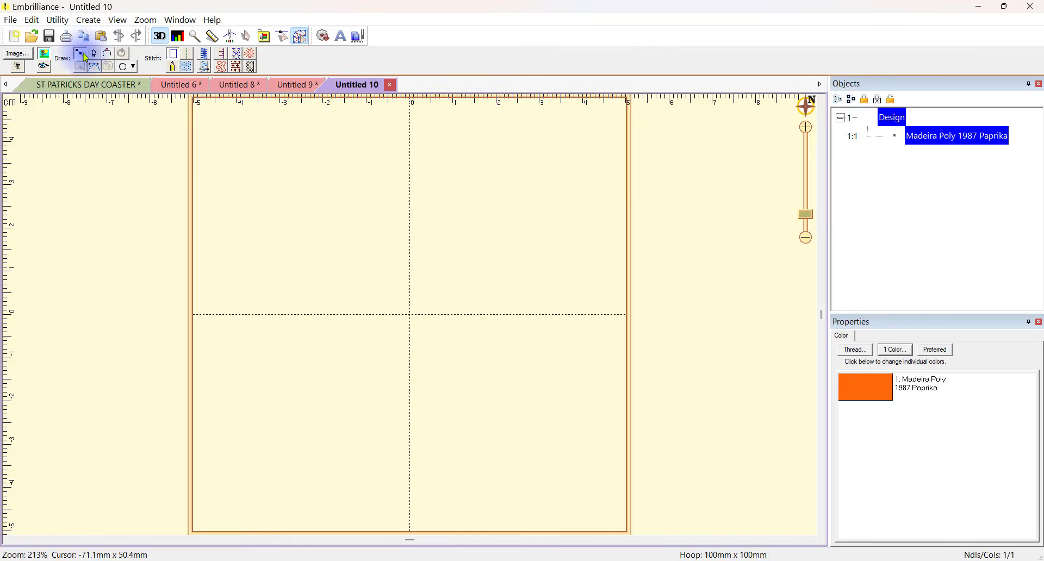
{"action": "left_click_drag", "start_coordinate": [238, 168], "coordinate": [388, 168]}
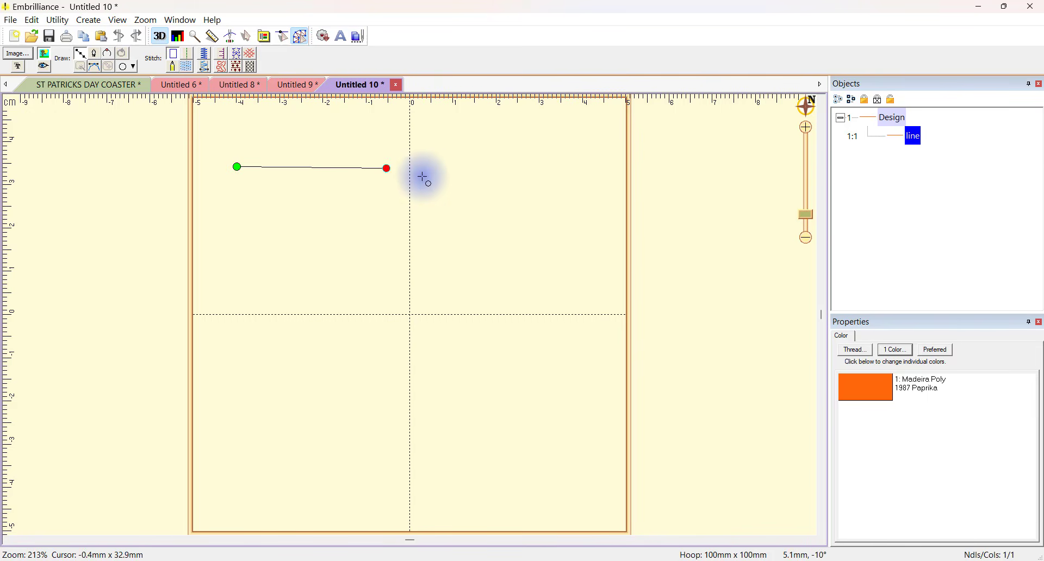
{"action": "right_click", "coordinate": [583, 175]}
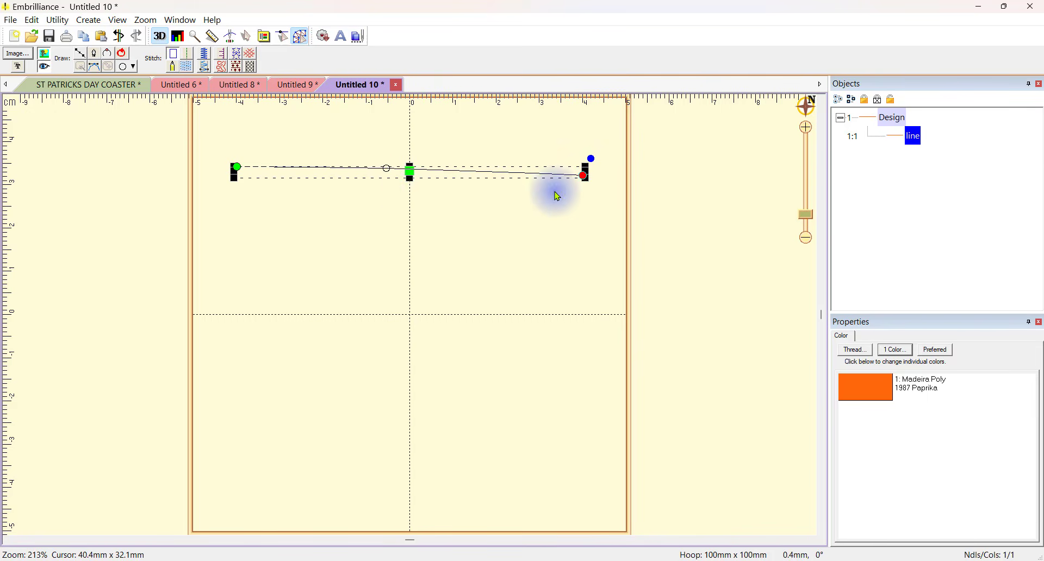
- Bend the line downward at its middle point, adjust the curve handle, and straighten the line again
{"action": "left_click", "coordinate": [384, 214]}
{"action": "left_click", "coordinate": [402, 174]}
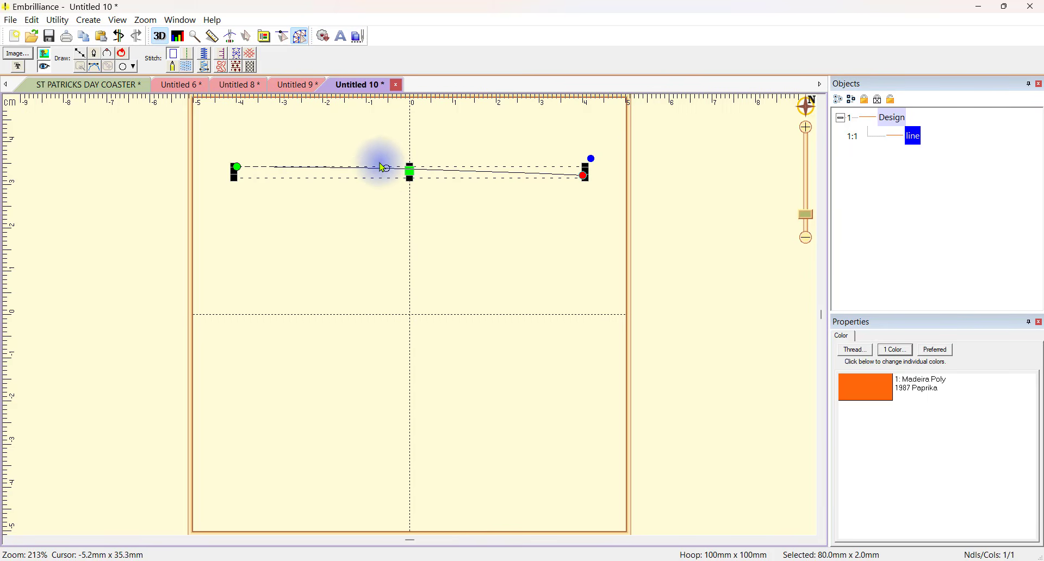
{"action": "left_click", "coordinate": [386, 174]}
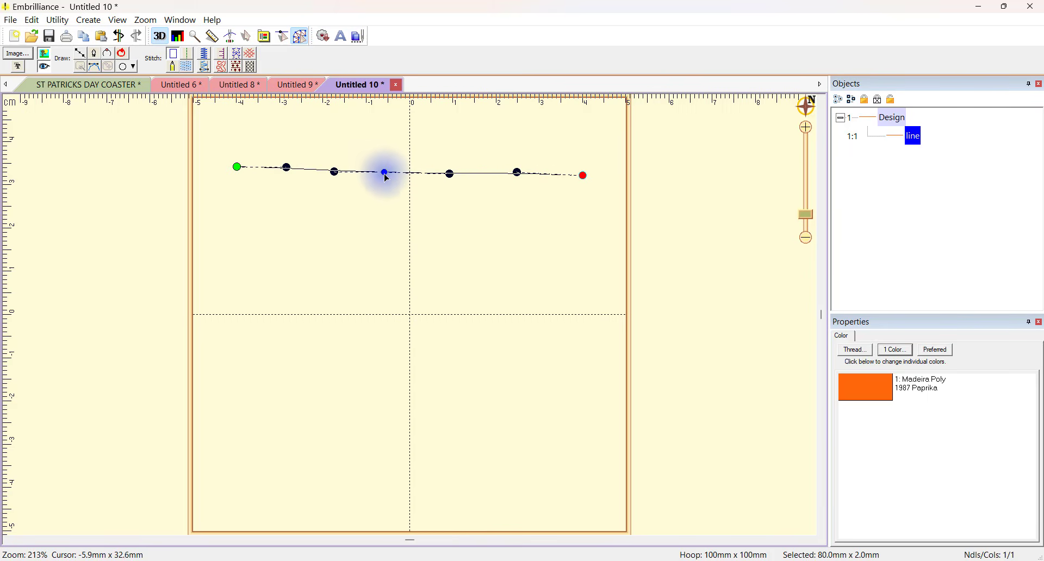
{"action": "left_click", "coordinate": [419, 240]}
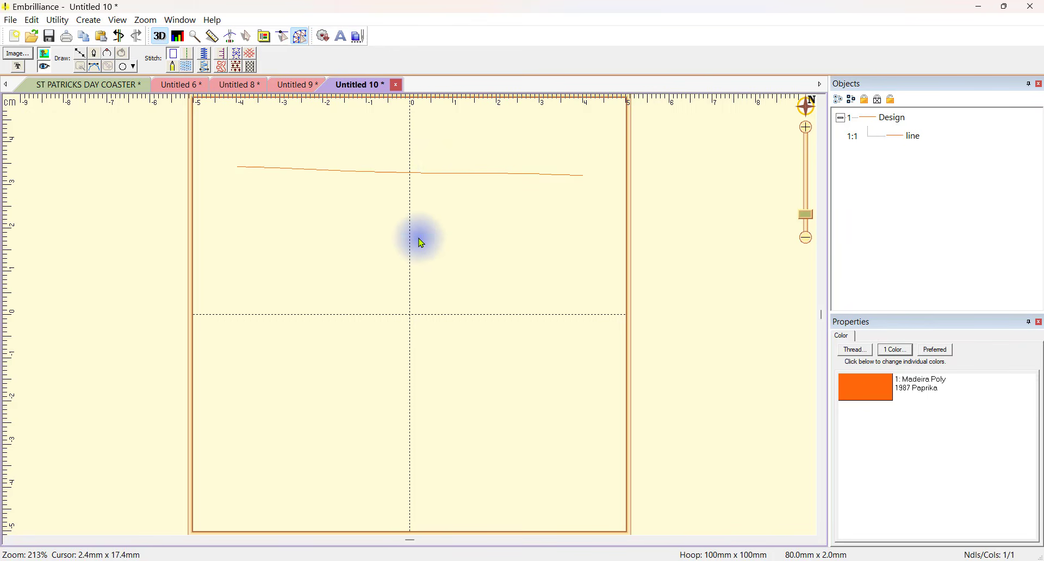
{"action": "left_click", "coordinate": [399, 178]}
{"action": "left_click_drag", "start_coordinate": [389, 177], "coordinate": [388, 207]}
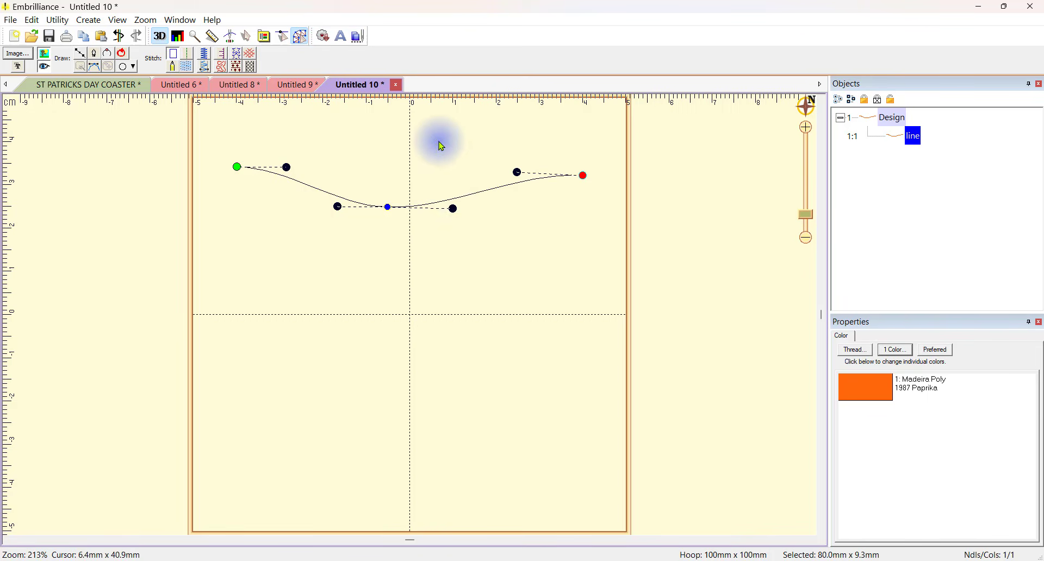
{"action": "mouse_move", "coordinate": [452, 207]}
{"action": "left_mouse_down"}
{"action": "mouse_move", "coordinate": [426, 126]}
{"action": "mouse_move", "coordinate": [464, 235]}
{"action": "mouse_move", "coordinate": [413, 302]}
{"action": "mouse_move", "coordinate": [462, 159]}
{"action": "mouse_move", "coordinate": [443, 121]}
{"action": "mouse_move", "coordinate": [470, 196]}
{"action": "mouse_move", "coordinate": [307, 243]}
{"action": "mouse_move", "coordinate": [364, 256]}
{"action": "mouse_move", "coordinate": [450, 182]}
{"action": "mouse_move", "coordinate": [463, 211]}
{"action": "left_mouse_up"}
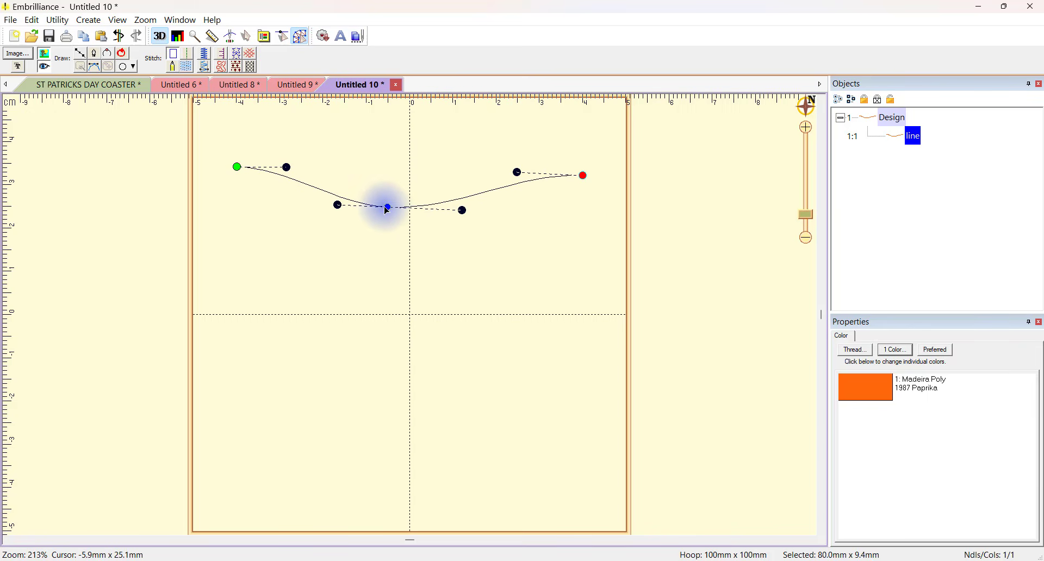
{"action": "left_click_drag", "start_coordinate": [391, 211], "coordinate": [375, 170]}
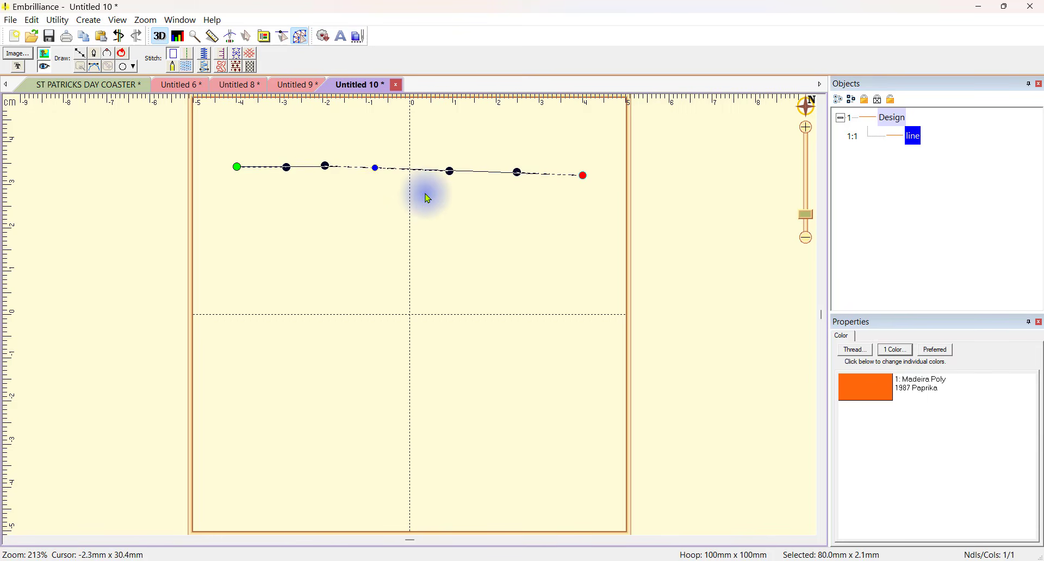
- Add two points to the line about 13 mm and 28 mm right of the hoop's centre
{"action": "left_click", "coordinate": [468, 199]}
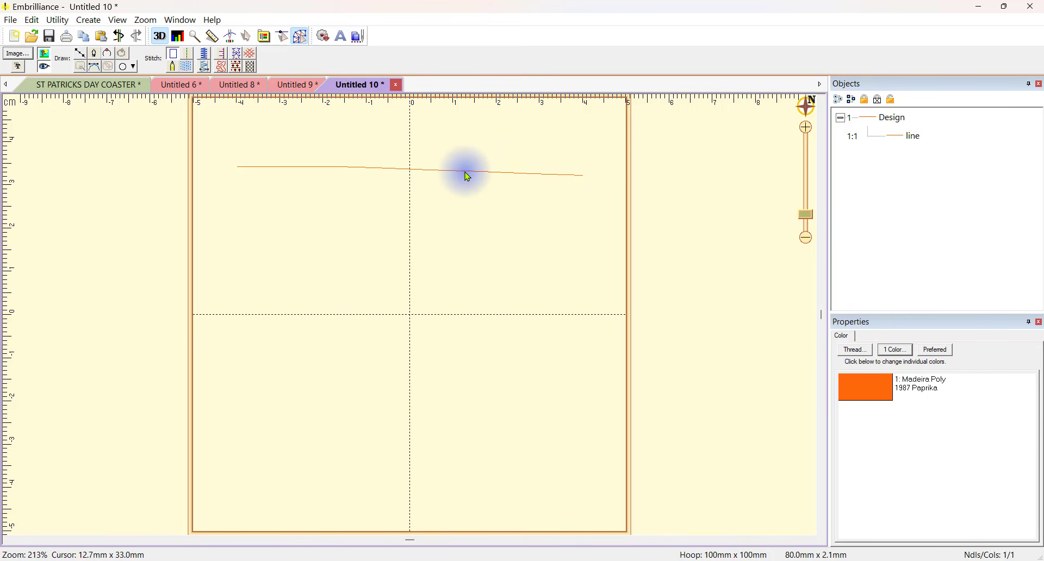
{"action": "left_click", "coordinate": [468, 175]}
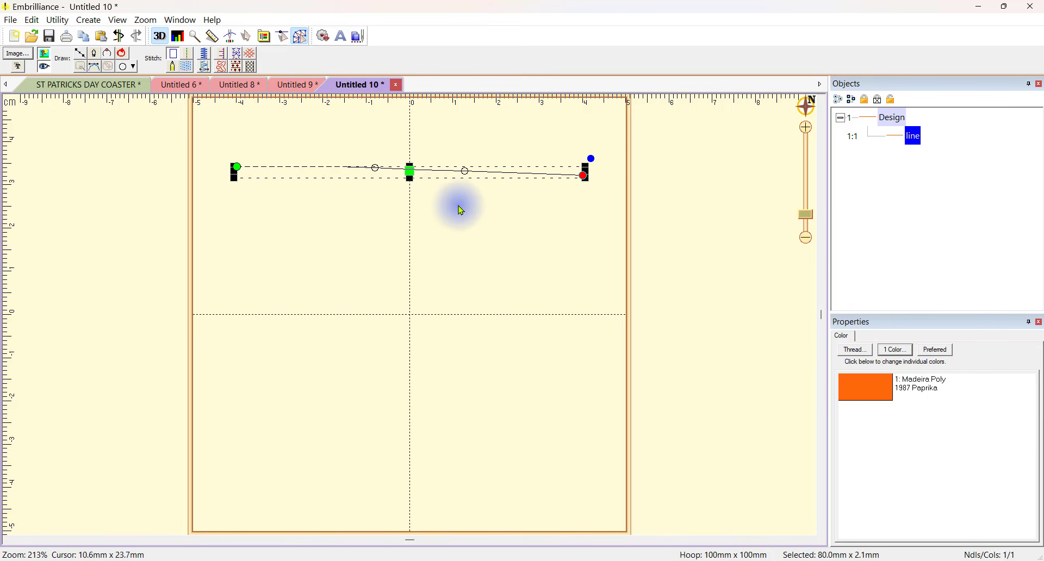
{"action": "left_click", "coordinate": [535, 184]}
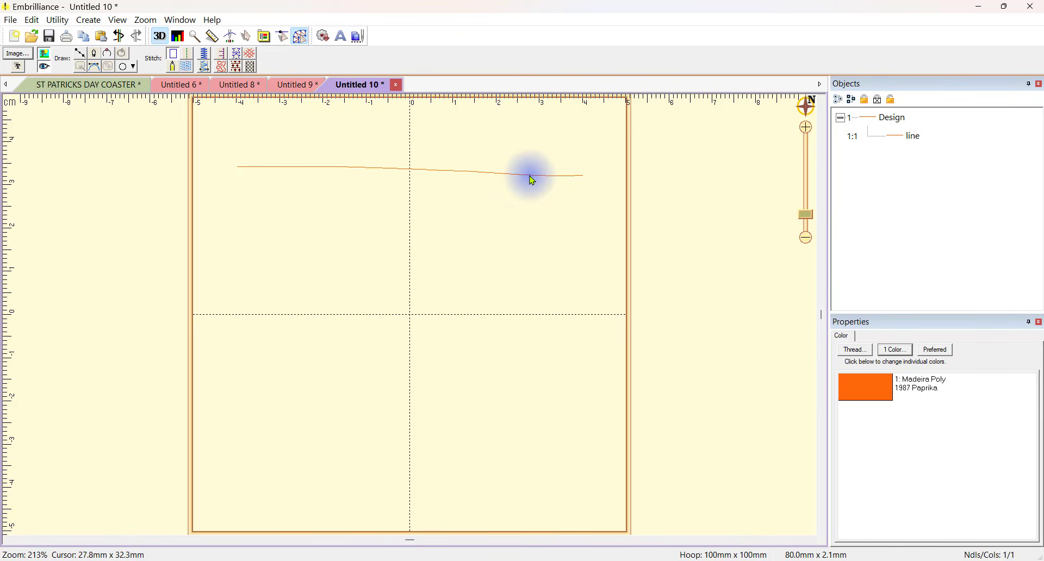
{"action": "left_click", "coordinate": [534, 180]}
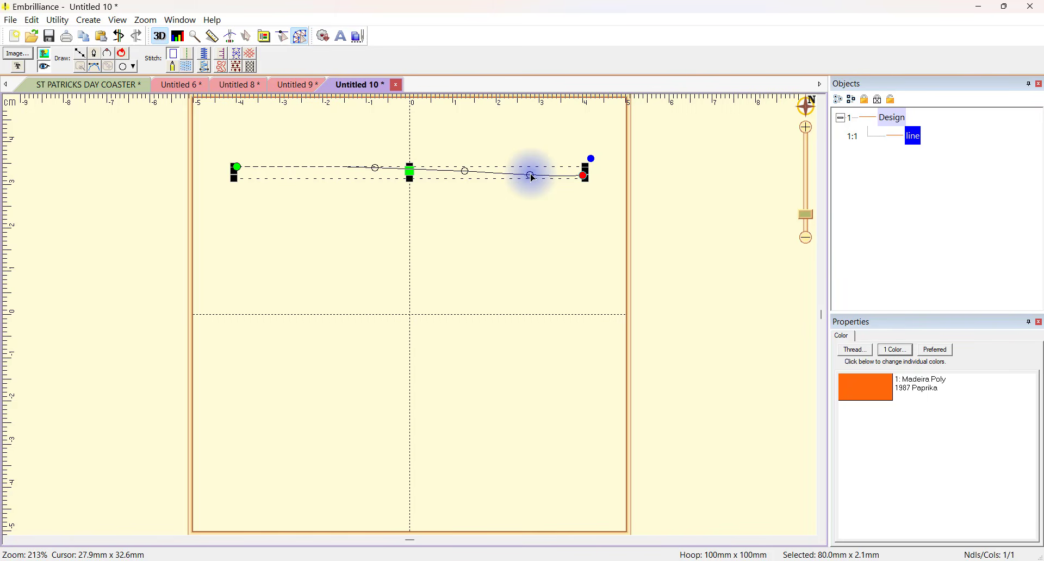
- Lower the added point nearest the hoop's centre and tilt its handle to form a dip, making the line about 80.0 x 8.0 mm
{"action": "left_click", "coordinate": [443, 179]}
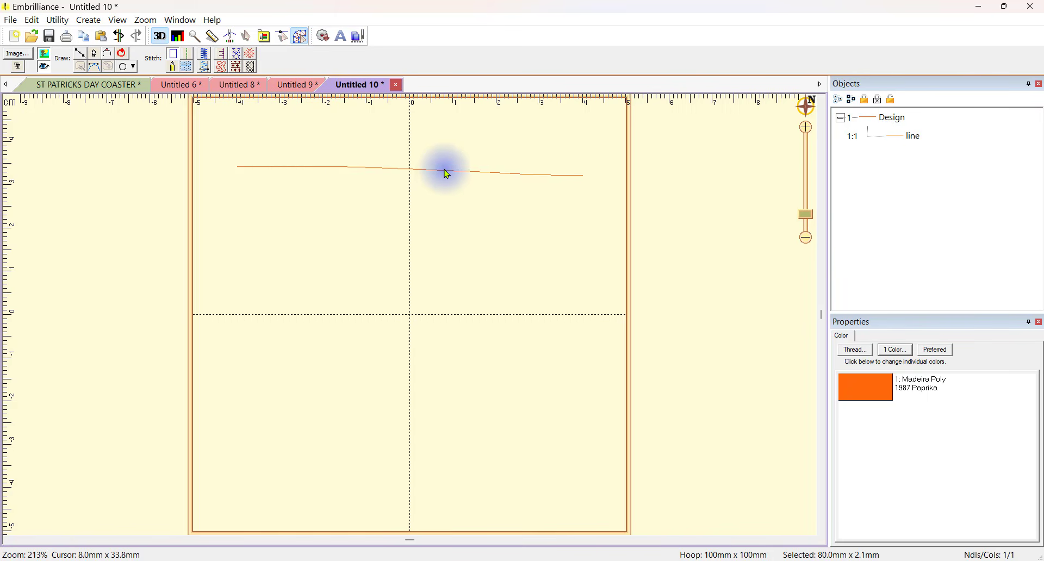
{"action": "left_click", "coordinate": [447, 174]}
{"action": "left_click_drag", "start_coordinate": [471, 180], "coordinate": [494, 151]}
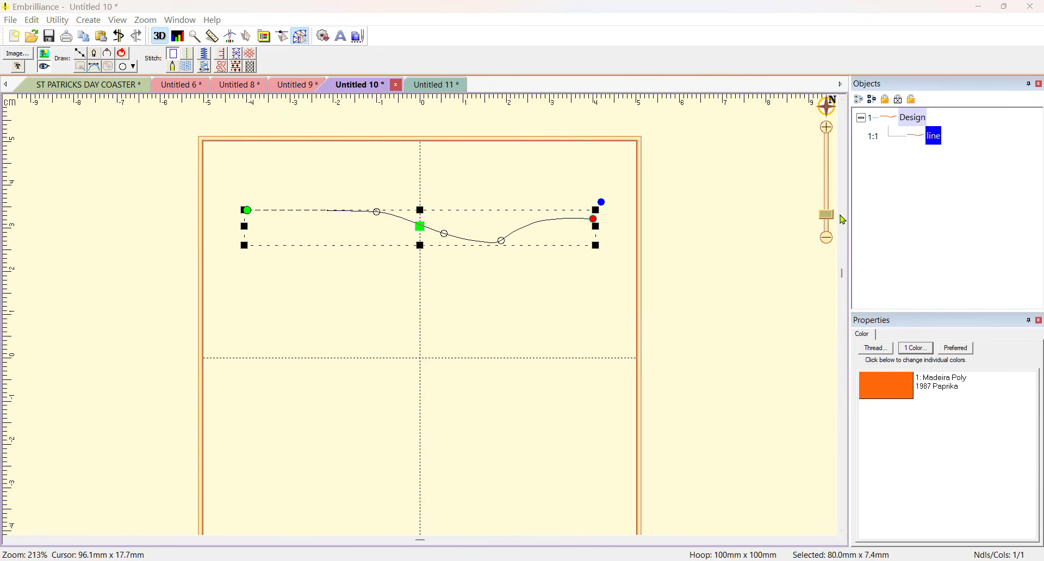
- Change the line's first interior point to Cusp and swing its two handles independently, one upward and one downward, to form a hook
{"action": "left_click_drag", "start_coordinate": [827, 216], "coordinate": [827, 211]}
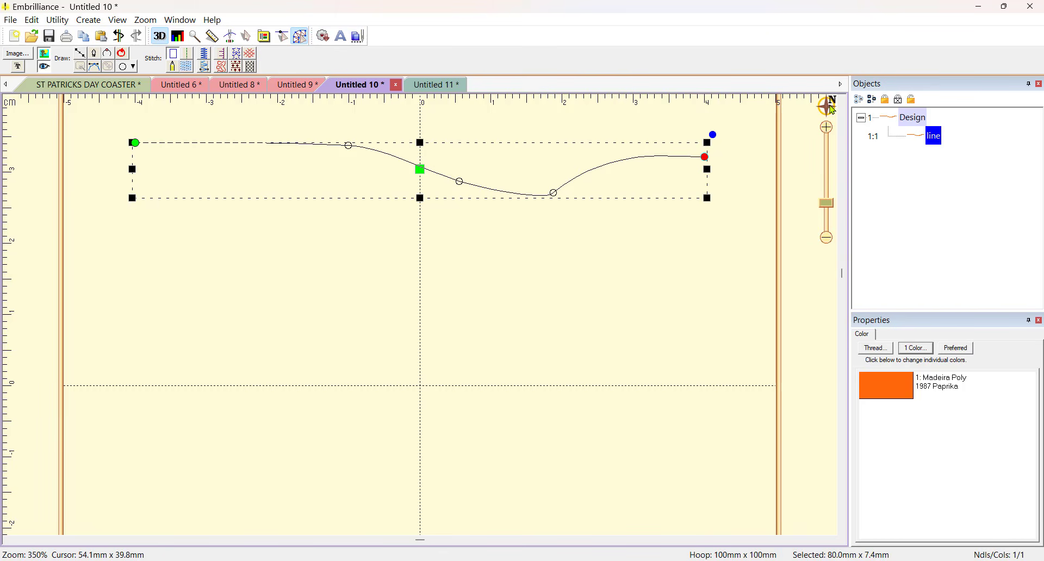
{"action": "mouse_move", "coordinate": [832, 108]}
{"action": "left_click", "coordinate": [705, 107]}
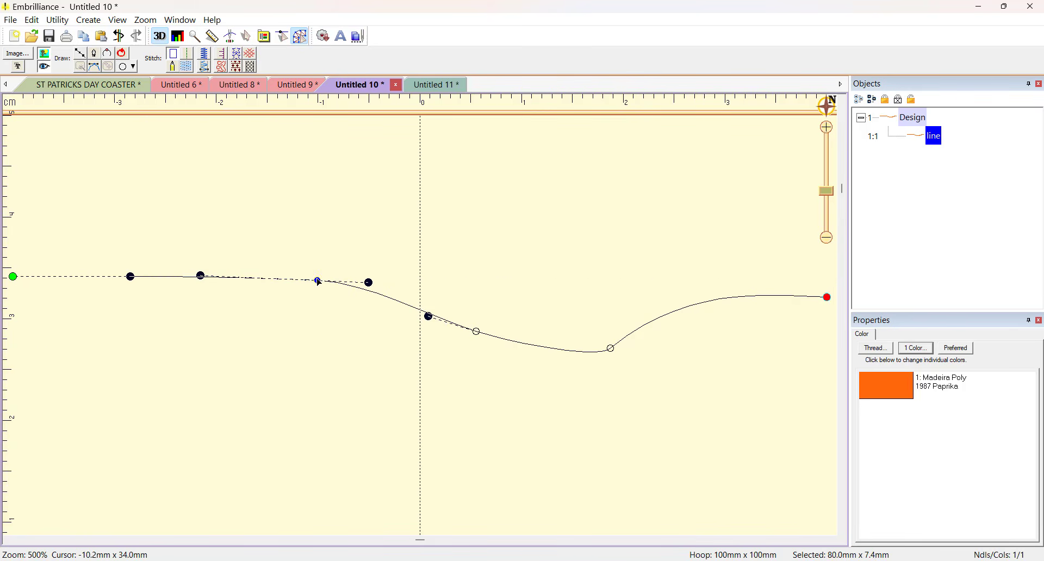
{"action": "right_click", "coordinate": [319, 282]}
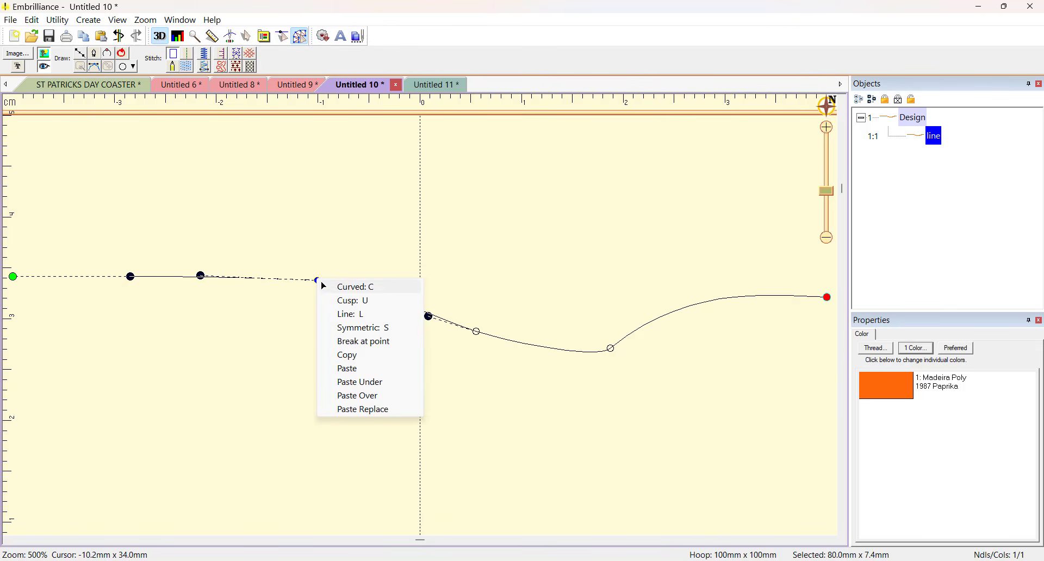
{"action": "left_click", "coordinate": [386, 307]}
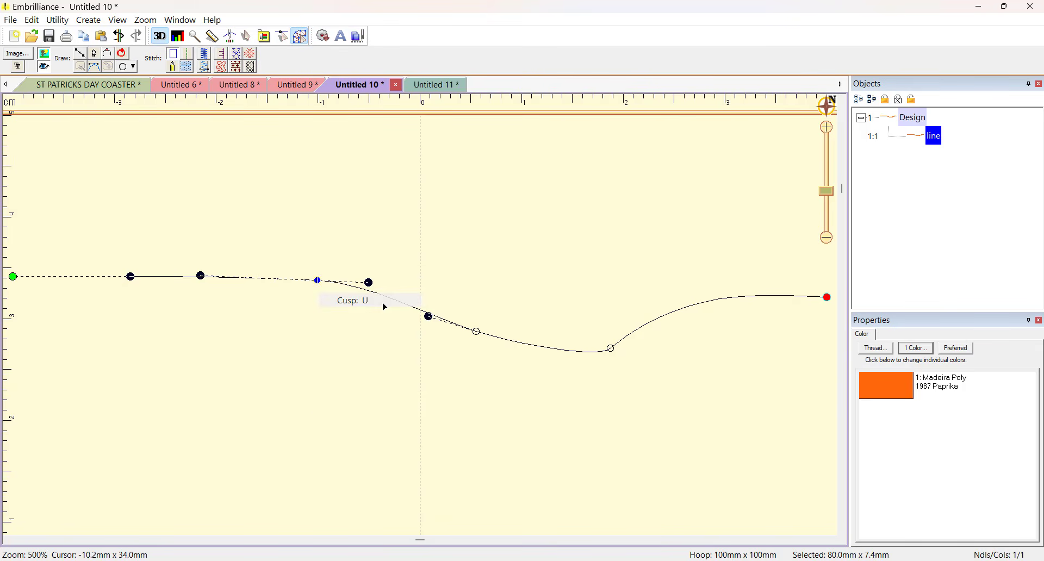
{"action": "left_click", "coordinate": [419, 240]}
{"action": "left_click", "coordinate": [330, 282]}
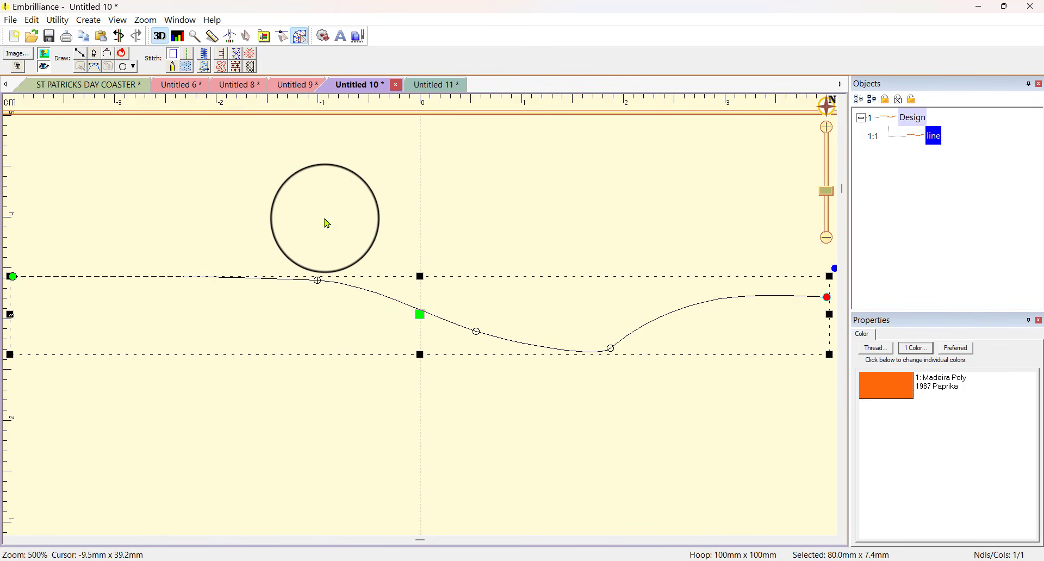
{"action": "left_click_drag", "start_coordinate": [318, 280], "coordinate": [270, 147]}
{"action": "left_click_drag", "start_coordinate": [201, 242], "coordinate": [301, 386]}
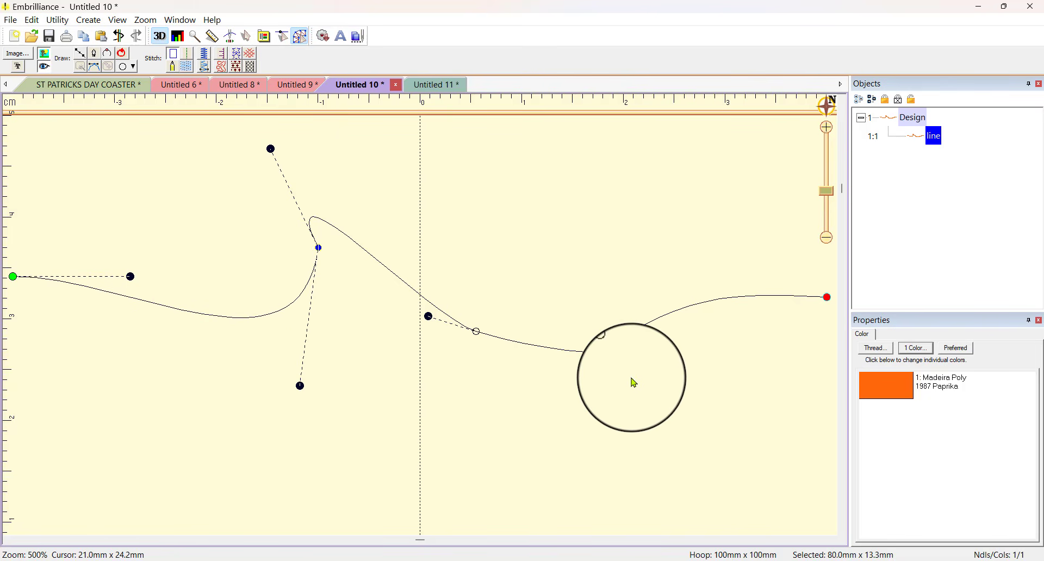
- Adjust the line's last interior point, change it to Cusp, and pull its two handles downward independently
{"action": "left_click", "coordinate": [620, 361]}
{"action": "left_click", "coordinate": [613, 351]}
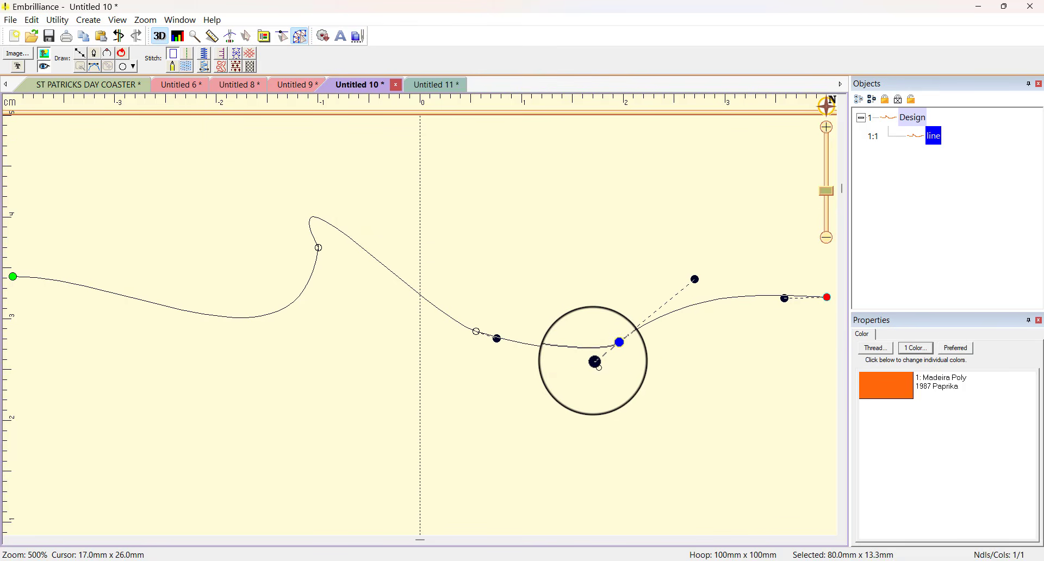
{"action": "left_click_drag", "start_coordinate": [594, 361], "coordinate": [560, 354]}
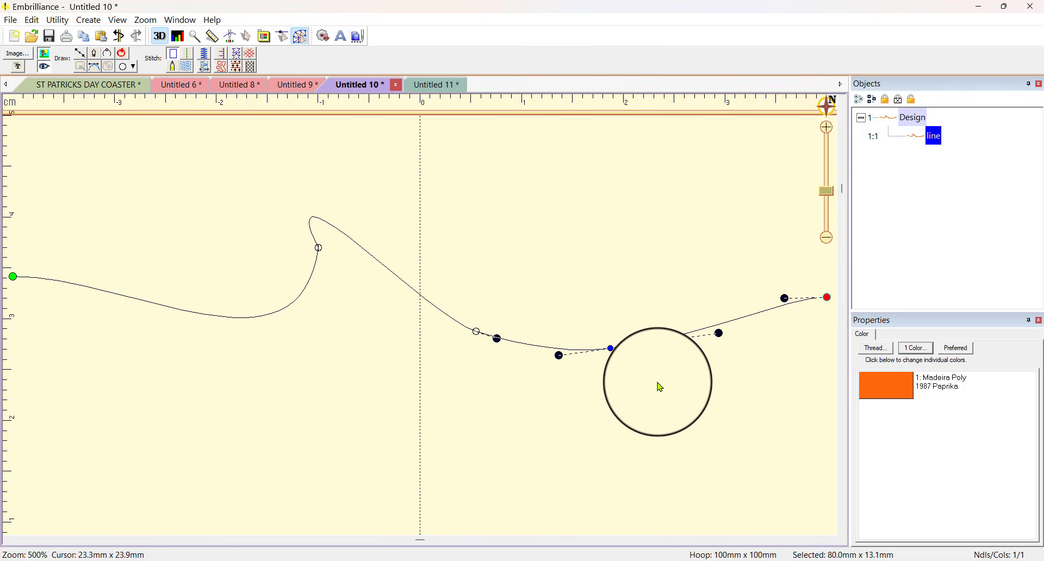
{"action": "right_click", "coordinate": [612, 351]}
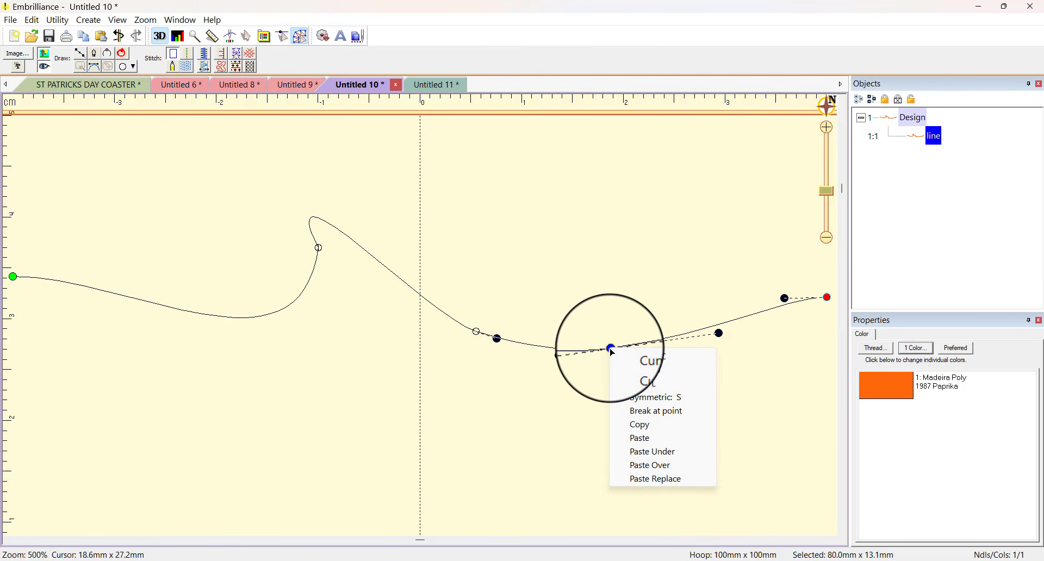
{"action": "left_click", "coordinate": [678, 374]}
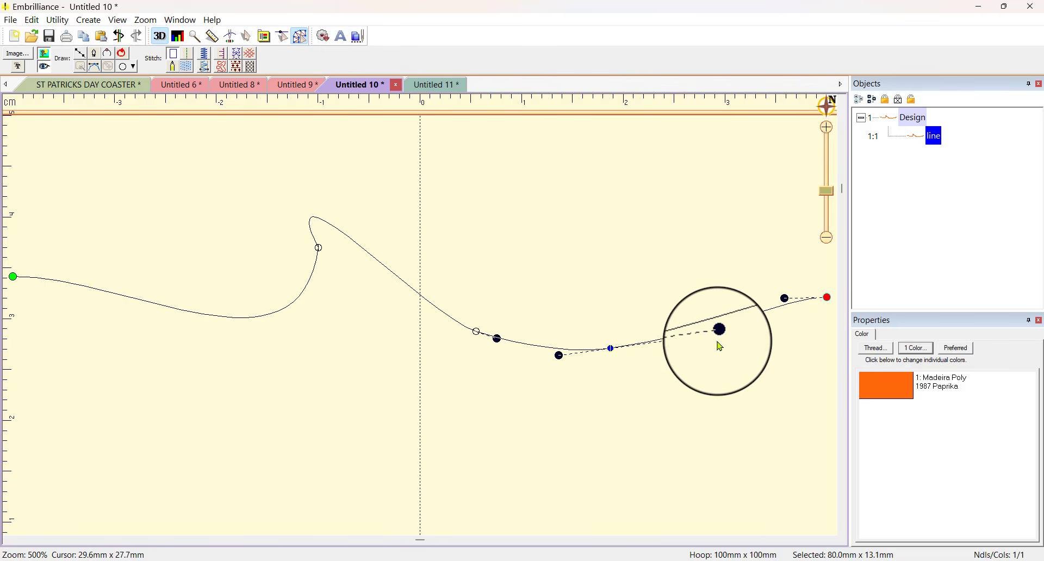
{"action": "left_click_drag", "start_coordinate": [724, 338], "coordinate": [718, 439]}
{"action": "left_click_drag", "start_coordinate": [561, 359], "coordinate": [578, 400]}
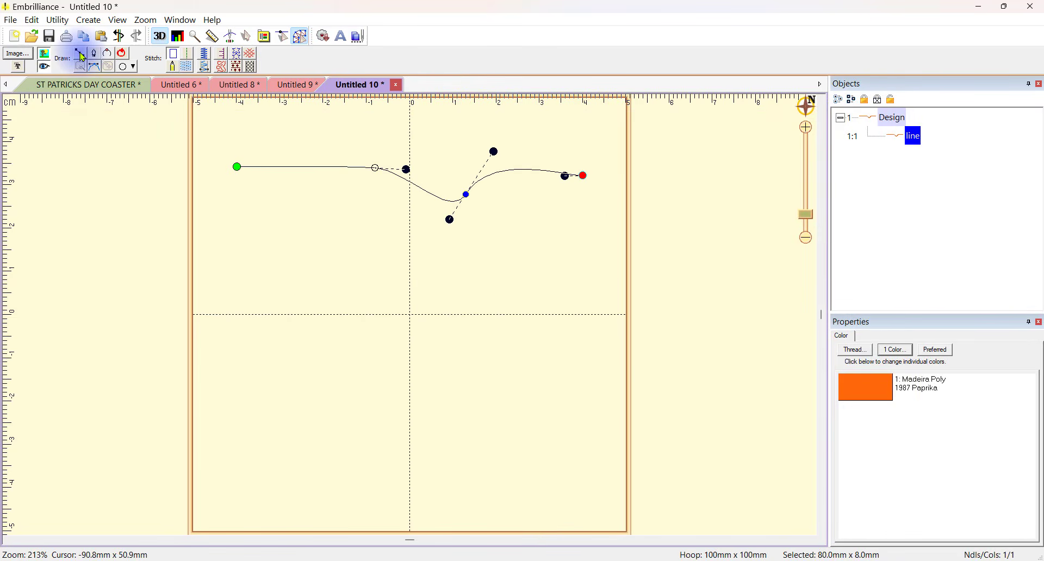
- Draw a nearly horizontal run-stitch line with four cusp points, about 87.2 x 2.4 mm, below the first line
{"action": "left_click", "coordinate": [186, 53]}
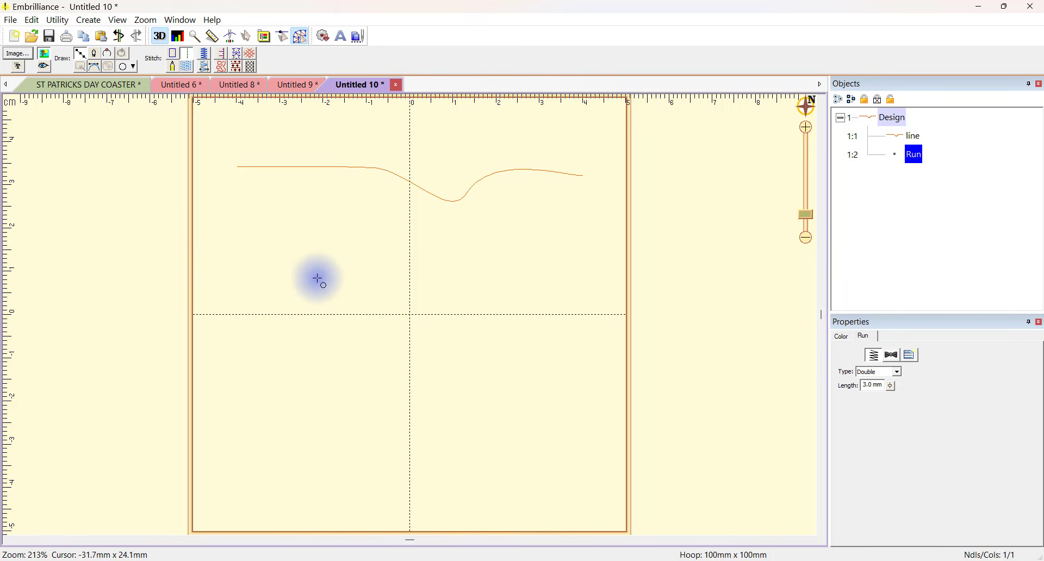
{"action": "left_click", "coordinate": [359, 276]}
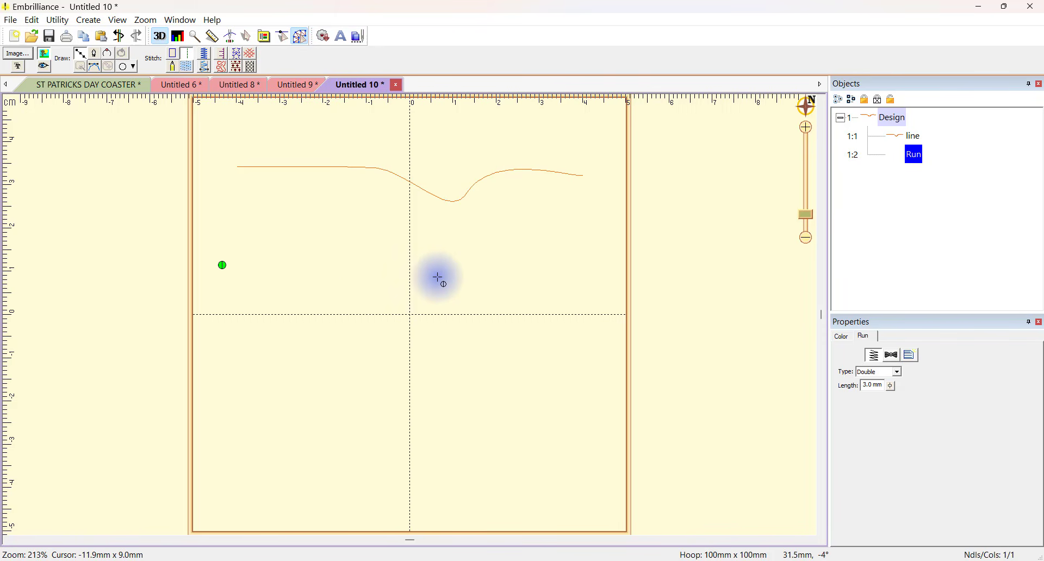
{"action": "left_click", "coordinate": [500, 273]}
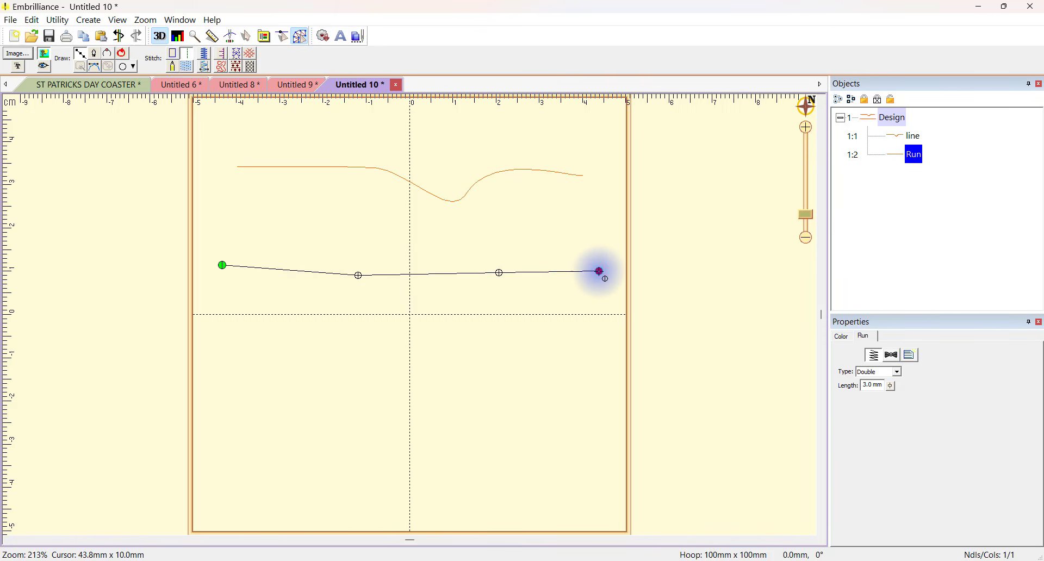
{"action": "double_click", "coordinate": [600, 271]}
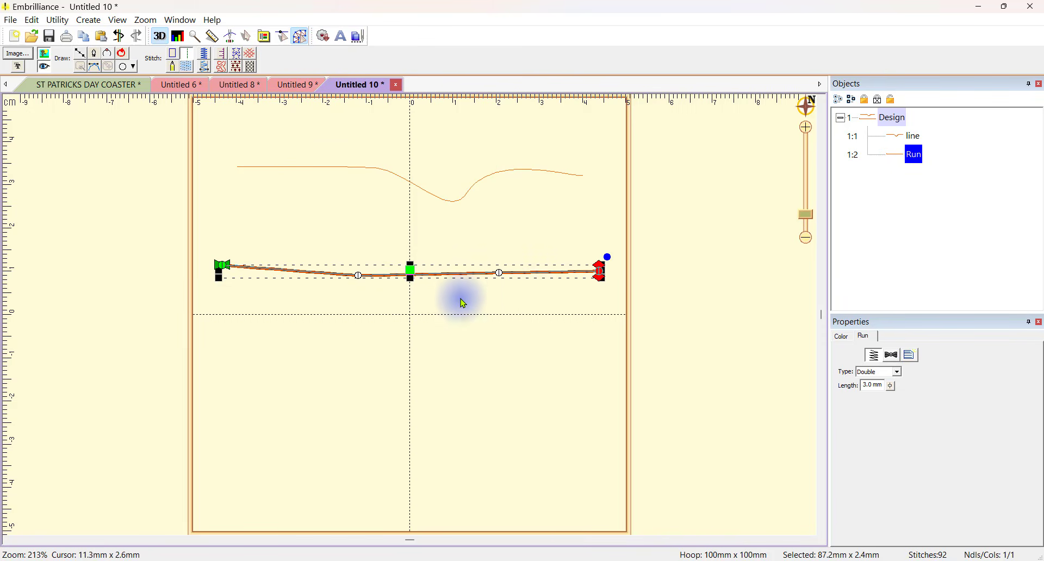
- Reshape the run line's cusp points and handles into a two-peaked curve about 87.2 x 18.3 mm
{"action": "double_click", "coordinate": [500, 270]}
{"action": "left_click_drag", "start_coordinate": [500, 270], "coordinate": [501, 239]}
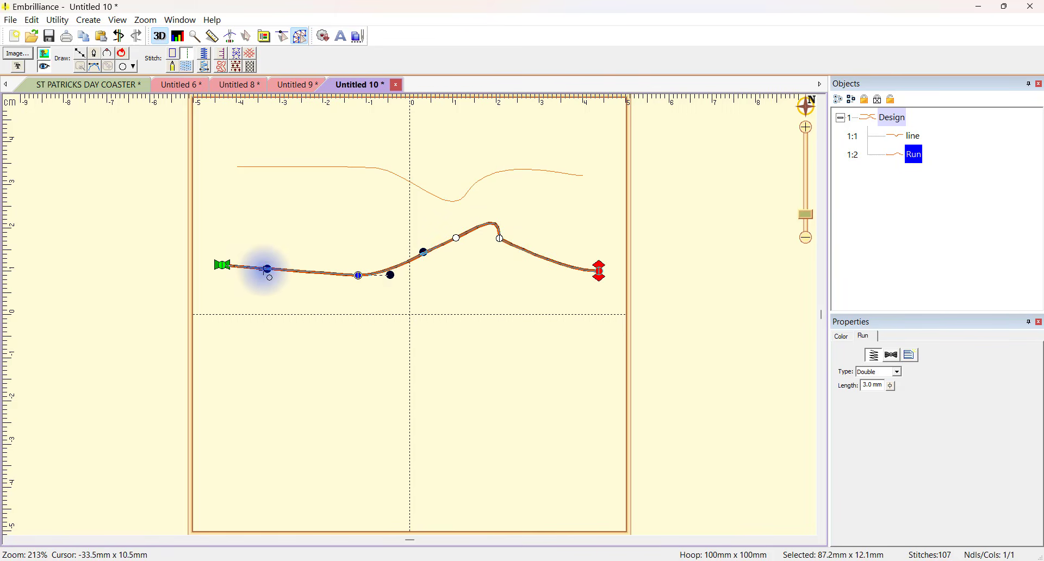
{"action": "left_click_drag", "start_coordinate": [391, 275], "coordinate": [344, 364]}
{"action": "left_click_drag", "start_coordinate": [267, 269], "coordinate": [290, 229]}
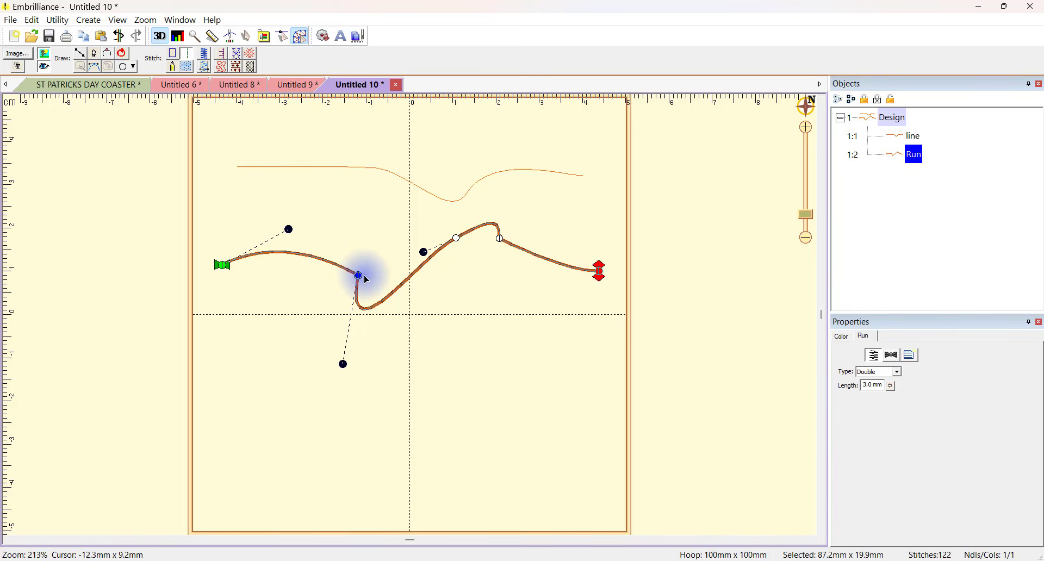
{"action": "left_click_drag", "start_coordinate": [343, 364], "coordinate": [351, 317]}
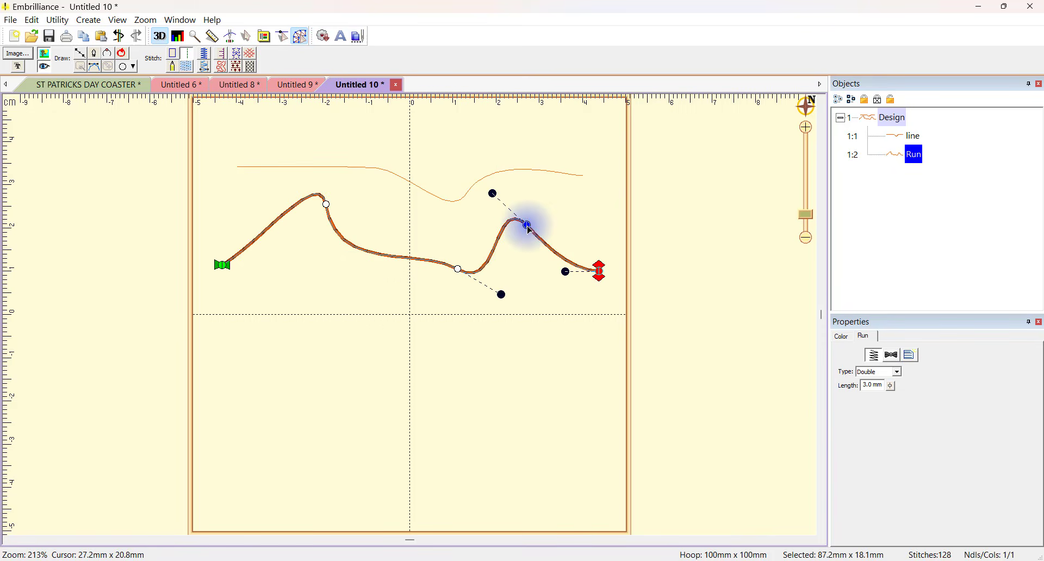
{"action": "left_click_drag", "start_coordinate": [527, 225], "coordinate": [524, 238]}
{"action": "left_click", "coordinate": [599, 224]}
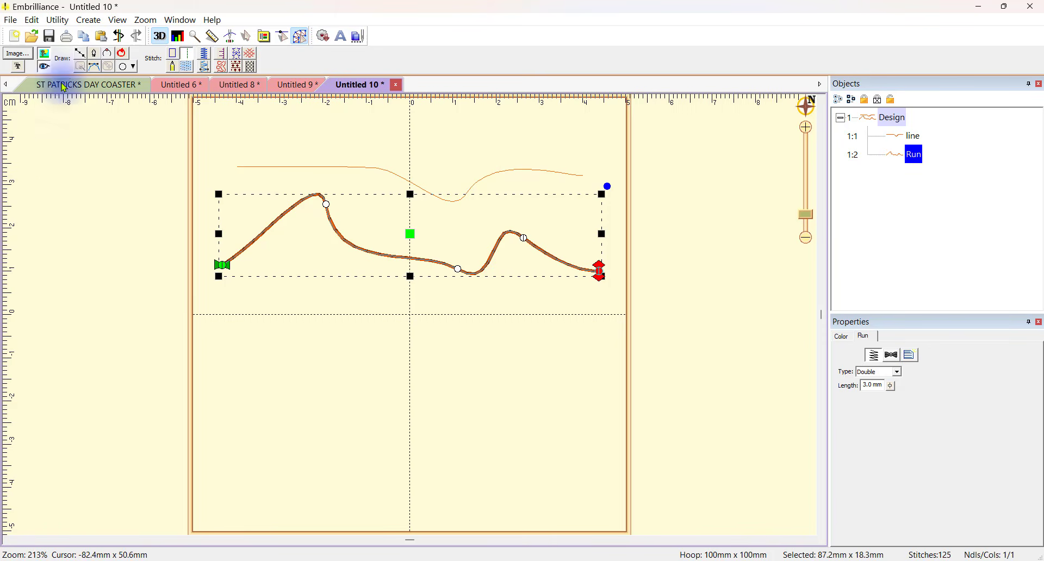
- Draw another run-stitch line with straight Line-type points along the hoop's horizontal centre line
{"action": "left_click", "coordinate": [82, 56]}
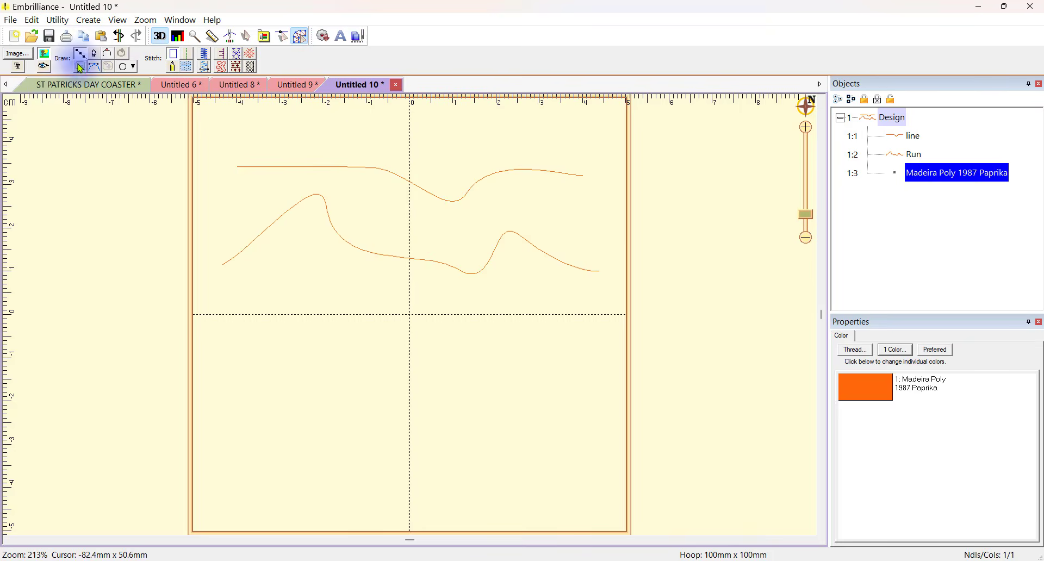
{"action": "left_click", "coordinate": [187, 59]}
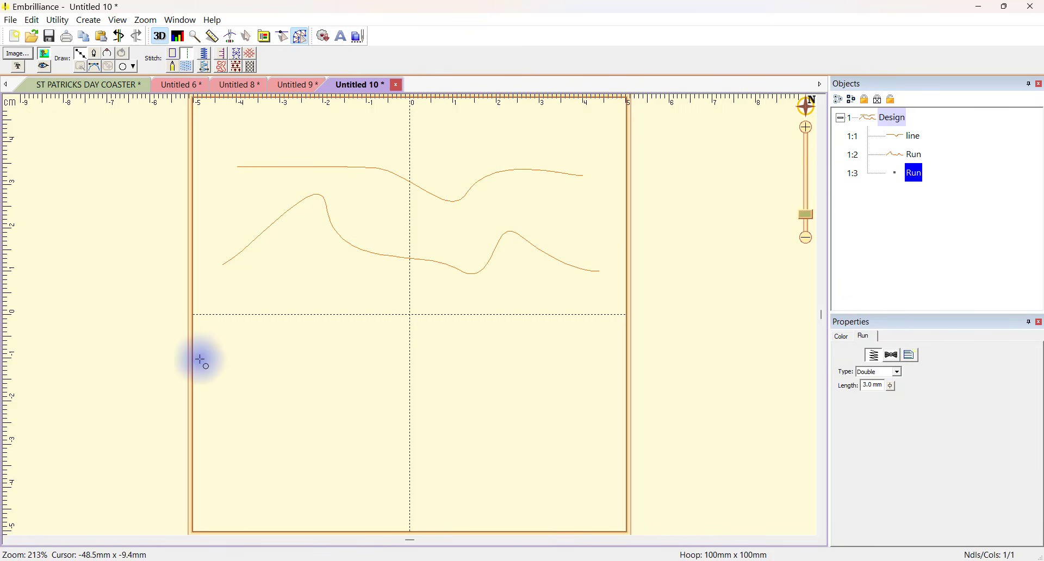
{"action": "left_click", "coordinate": [230, 314]}
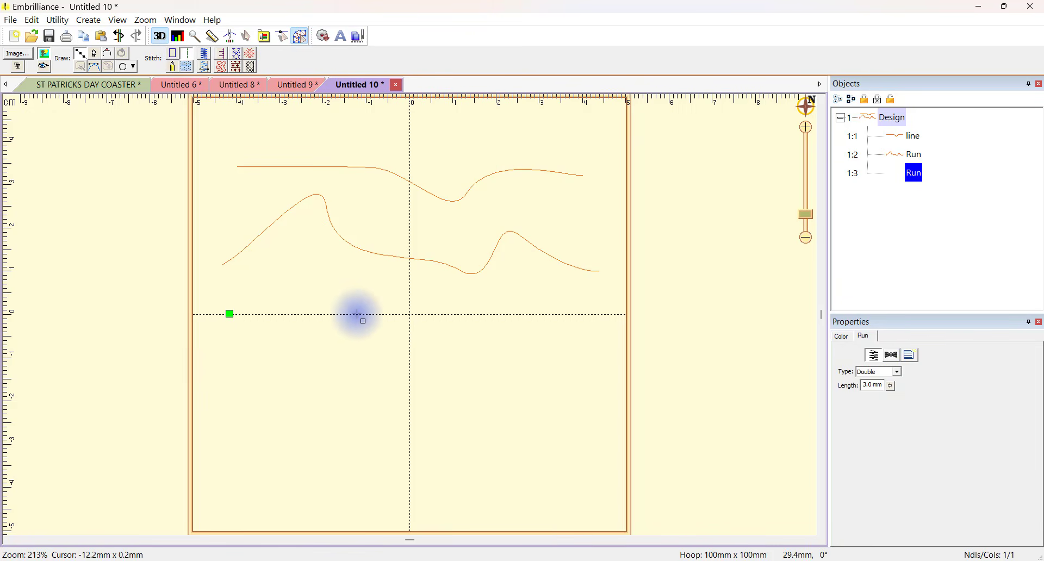
{"action": "left_click", "coordinate": [358, 314]}
{"action": "left_click", "coordinate": [492, 312]}
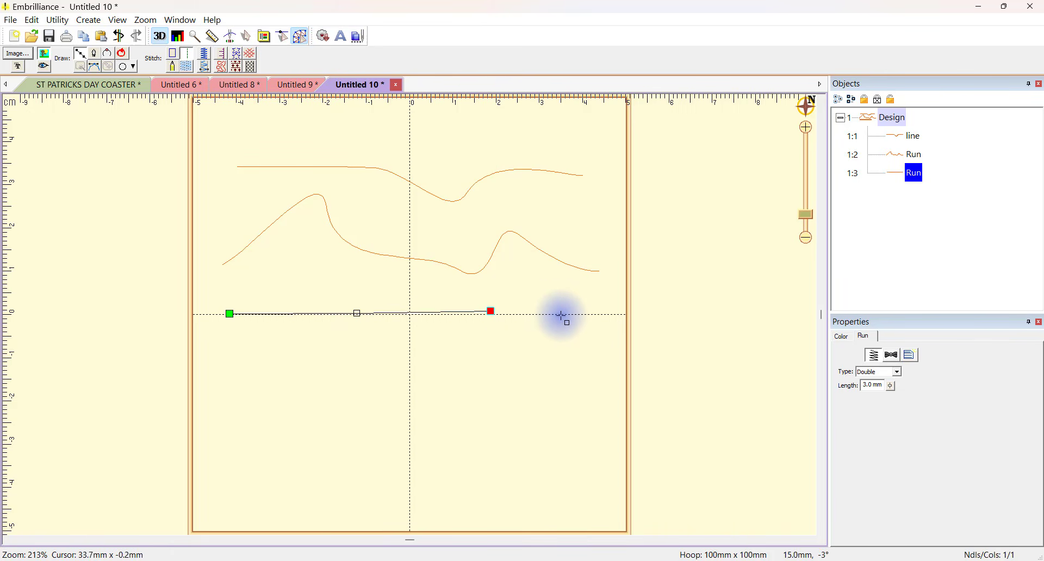